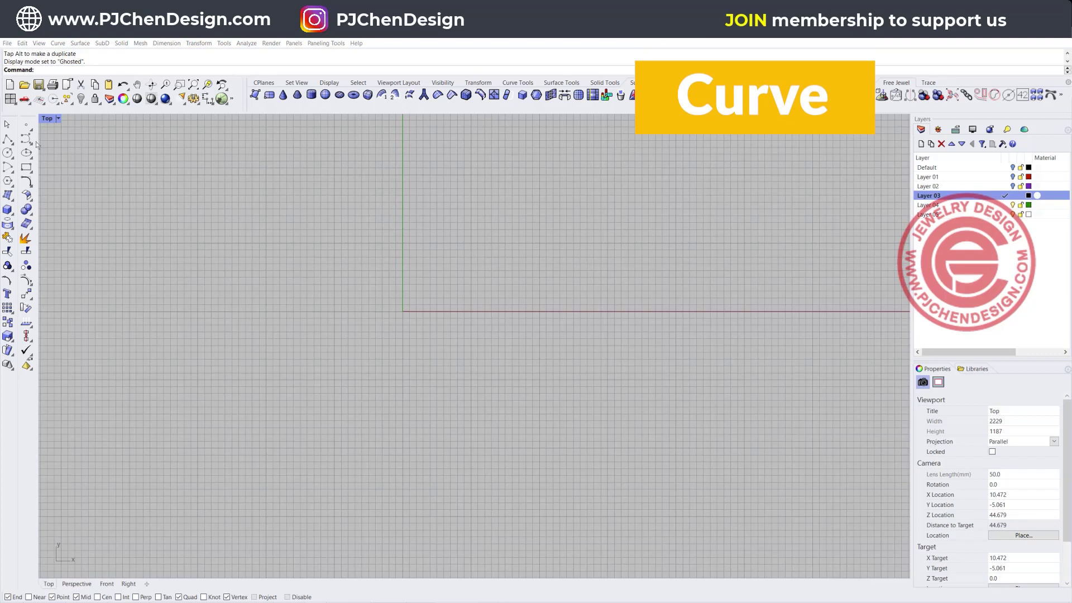
# Step: Draw a control-point curve from the origin around the left heart lobe to a point below the origin
pyautogui.click(26, 133)
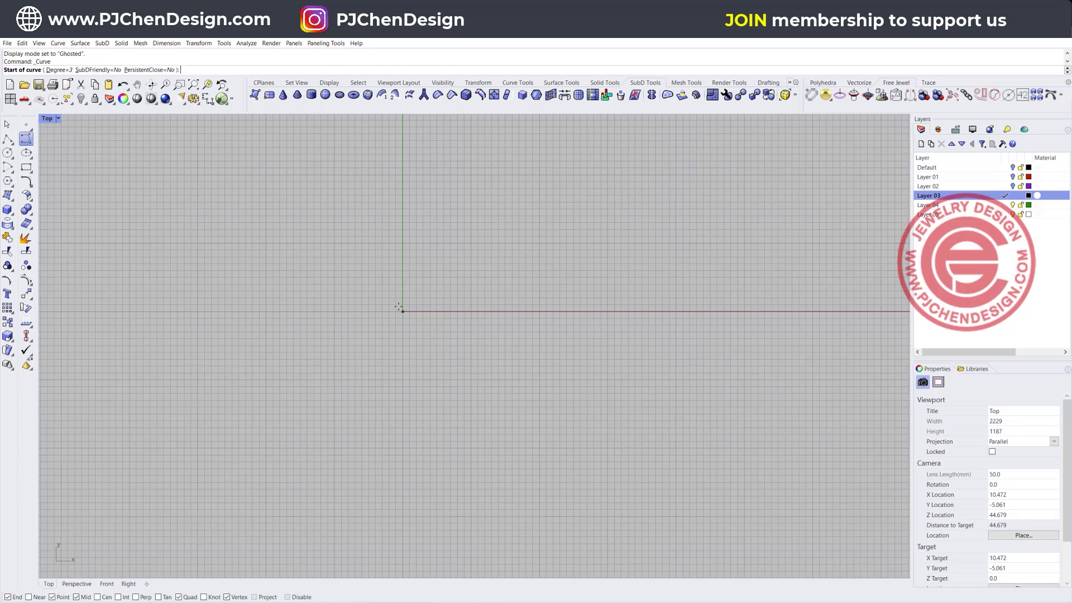
pyautogui.write('0')
pyautogui.press('Return')
pyautogui.click(382, 276)
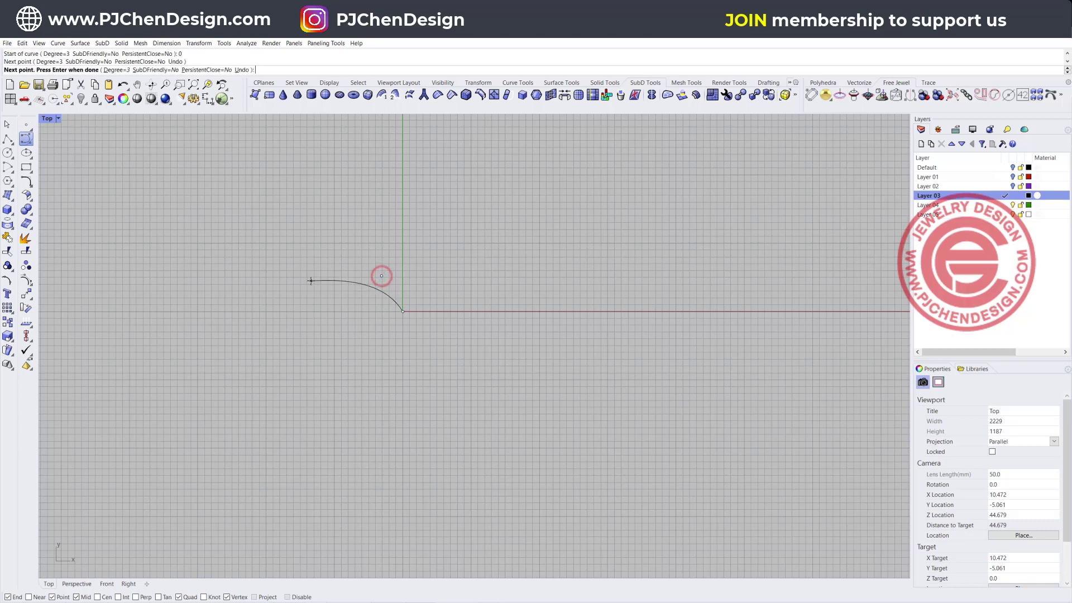
pyautogui.click(310, 280)
pyautogui.click(289, 347)
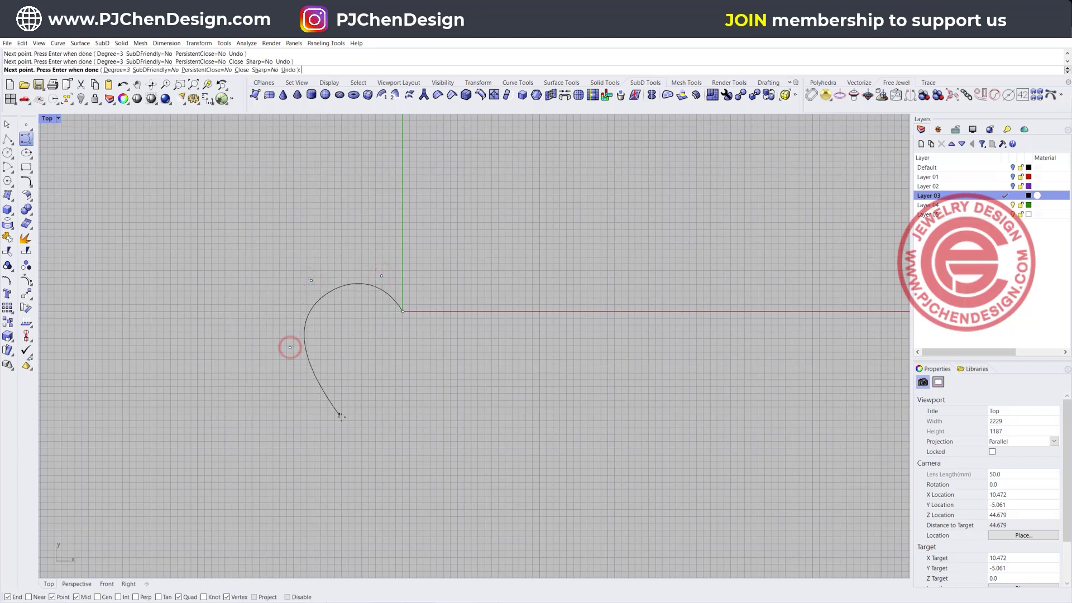
pyautogui.click(343, 417)
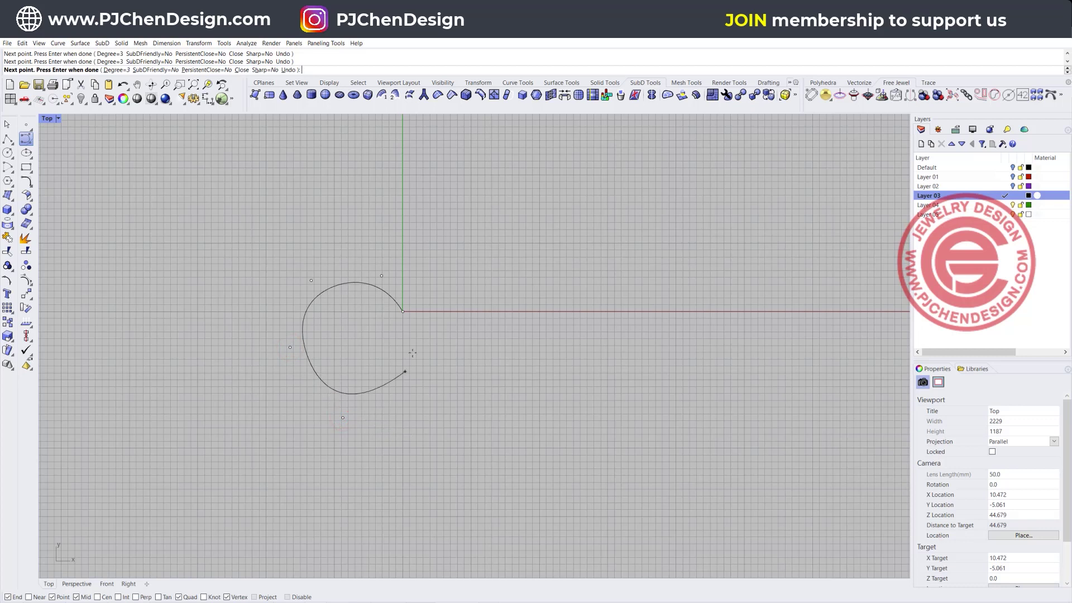
pyautogui.click(404, 311)
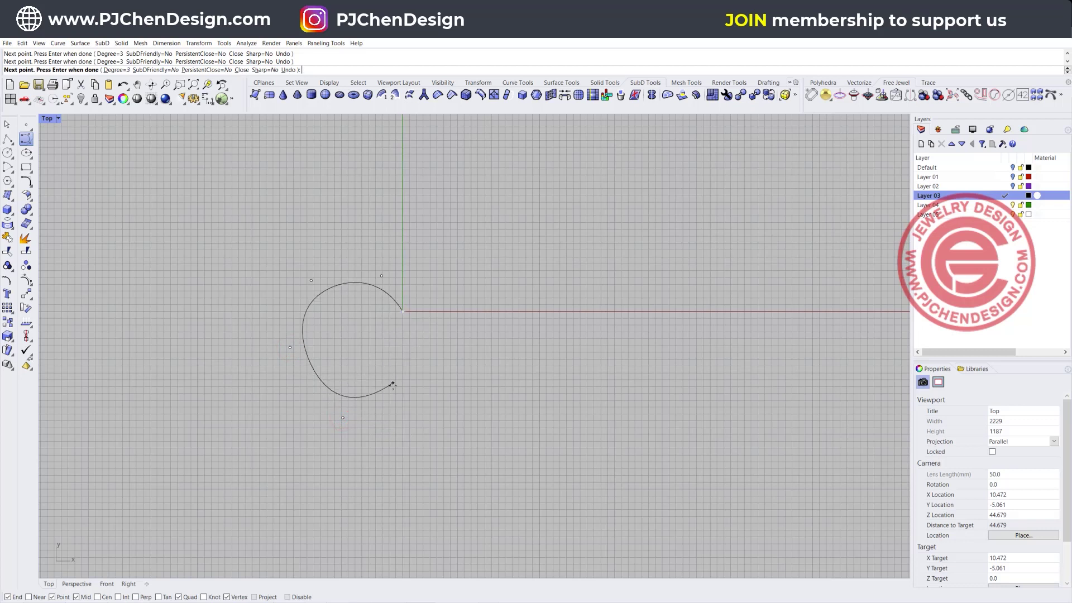
pyautogui.click(403, 442)
pyautogui.press('Return')
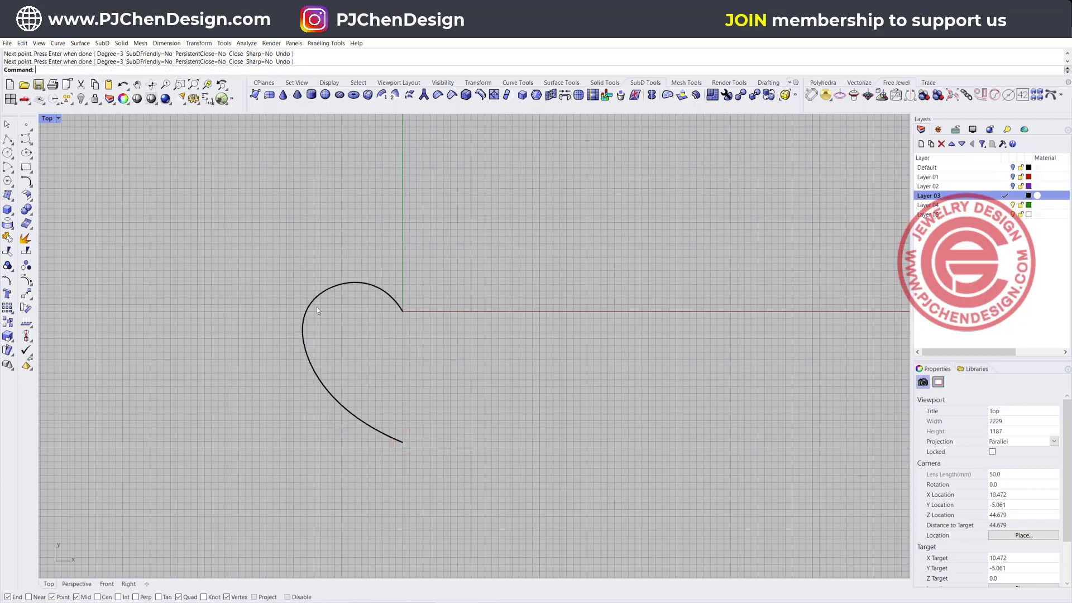
# Step: Reshape the half-heart by dragging its left and top control points with the gumball
pyautogui.click(314, 299)
pyautogui.moveTo(257, 241); pyautogui.dragTo(318, 378)
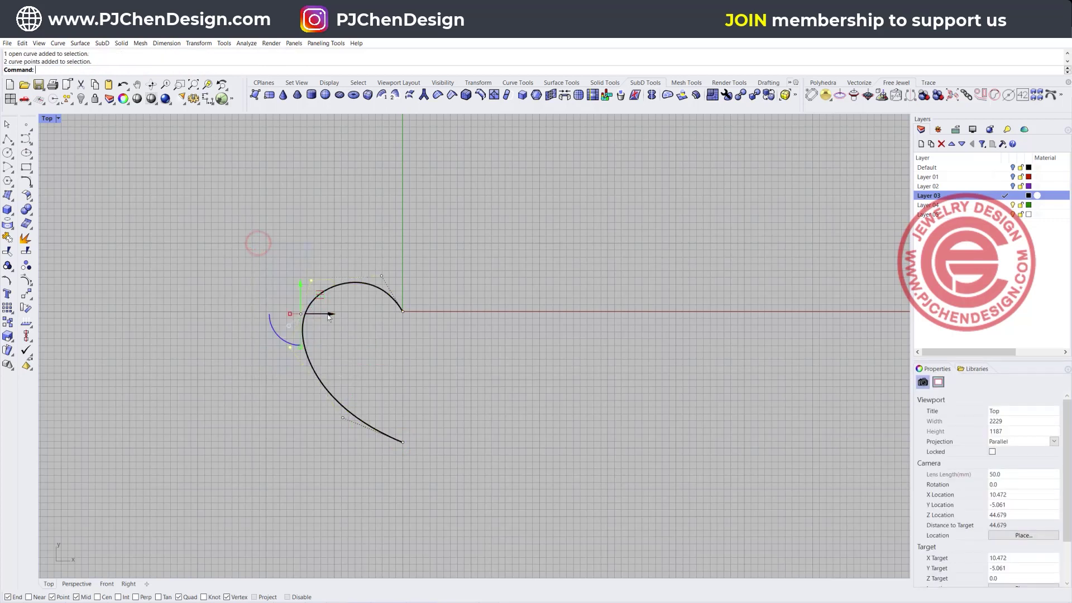
pyautogui.moveTo(327, 314)
pyautogui.mouseDown()
pyautogui.moveTo(340, 333)
pyautogui.moveTo(332, 319)
pyautogui.mouseUp()
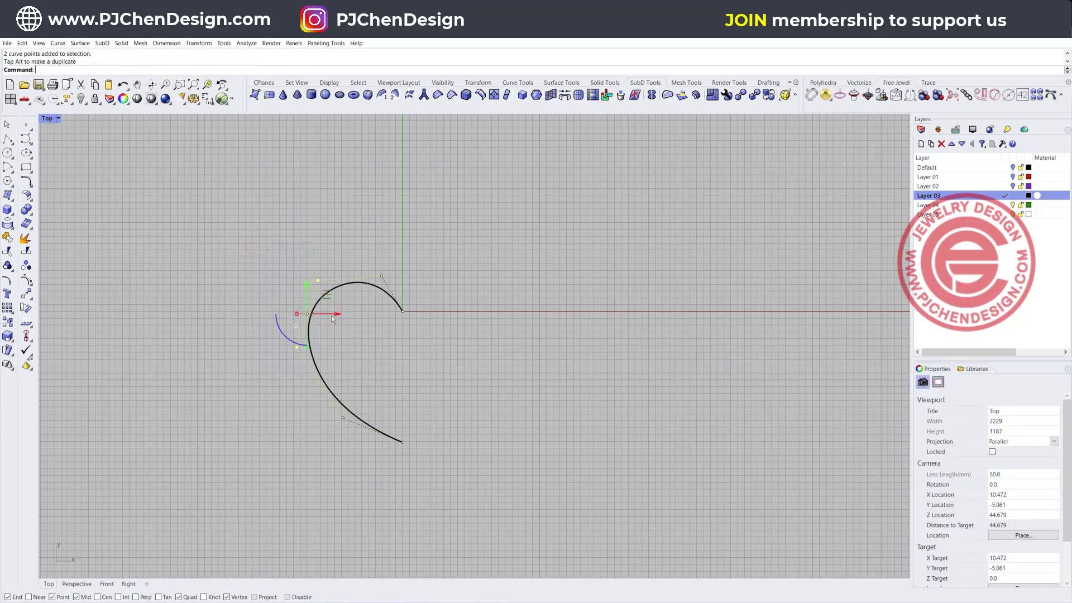
pyautogui.moveTo(306, 283); pyautogui.dragTo(305, 300)
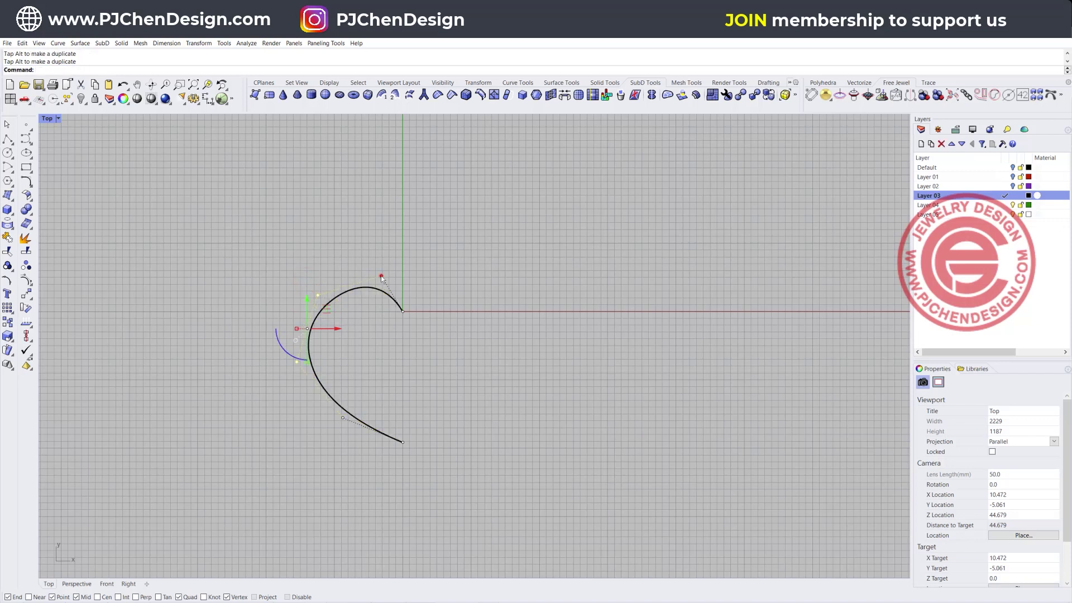
pyautogui.moveTo(381, 277)
pyautogui.mouseDown()
pyautogui.moveTo(396, 257)
pyautogui.moveTo(398, 268)
pyautogui.mouseUp()
pyautogui.click(482, 356)
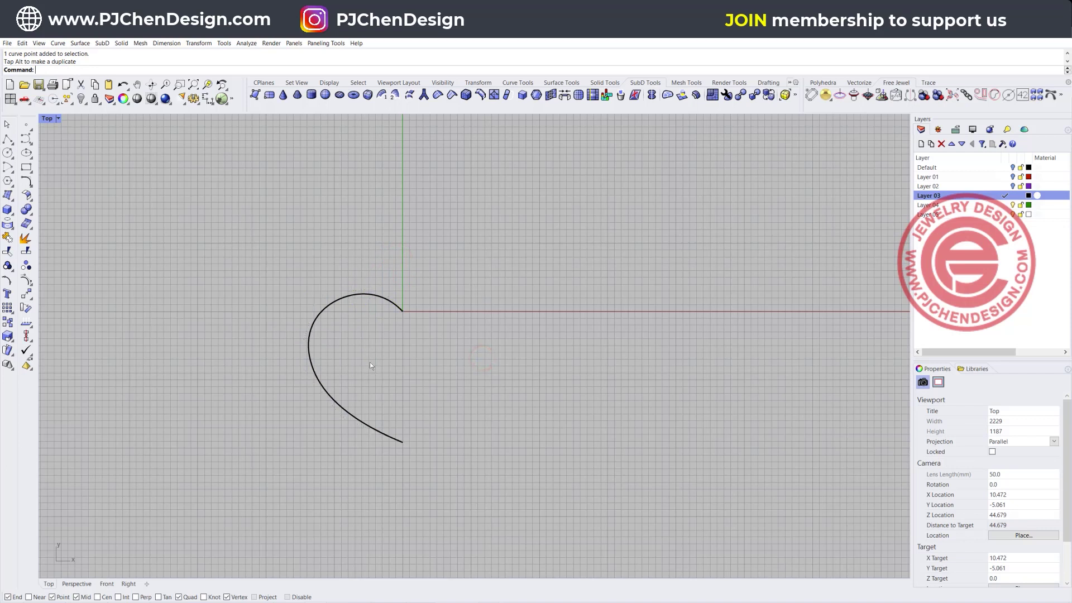
# Step: Mirror the half-heart about the vertical axis and join both halves into one closed heart
pyautogui.click(374, 299)
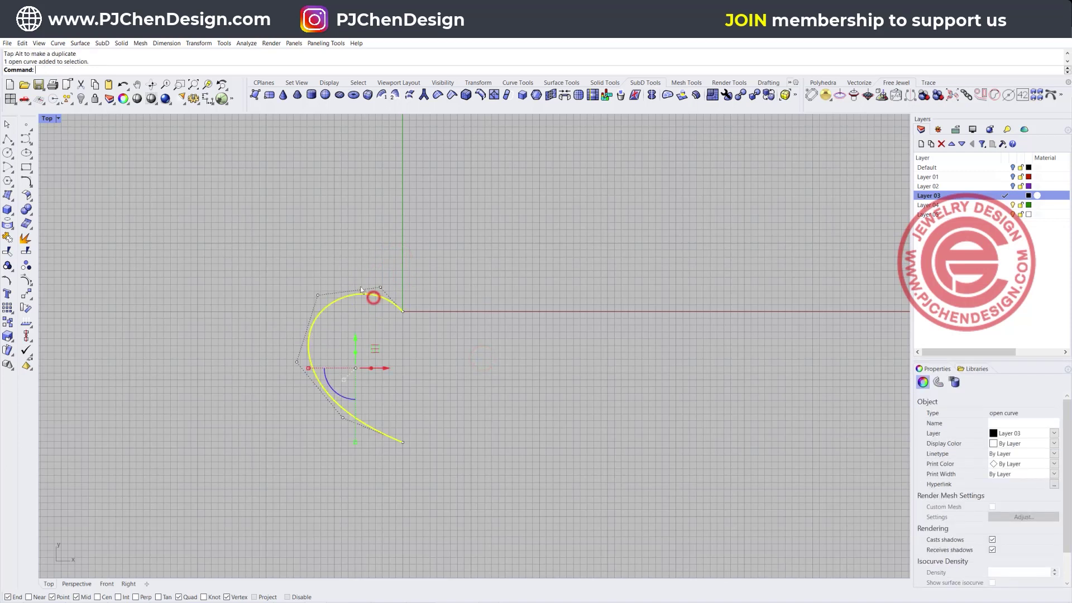
pyautogui.click(26, 295)
pyautogui.click(54, 311)
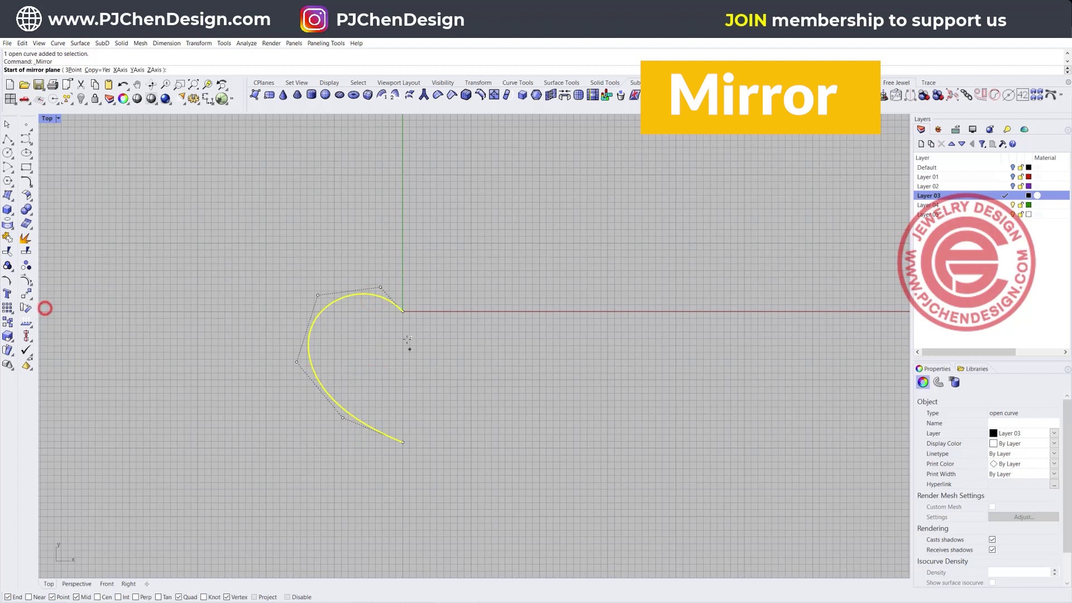
pyautogui.click(405, 327)
pyautogui.click(394, 431)
pyautogui.moveTo(468, 488); pyautogui.dragTo(388, 356)
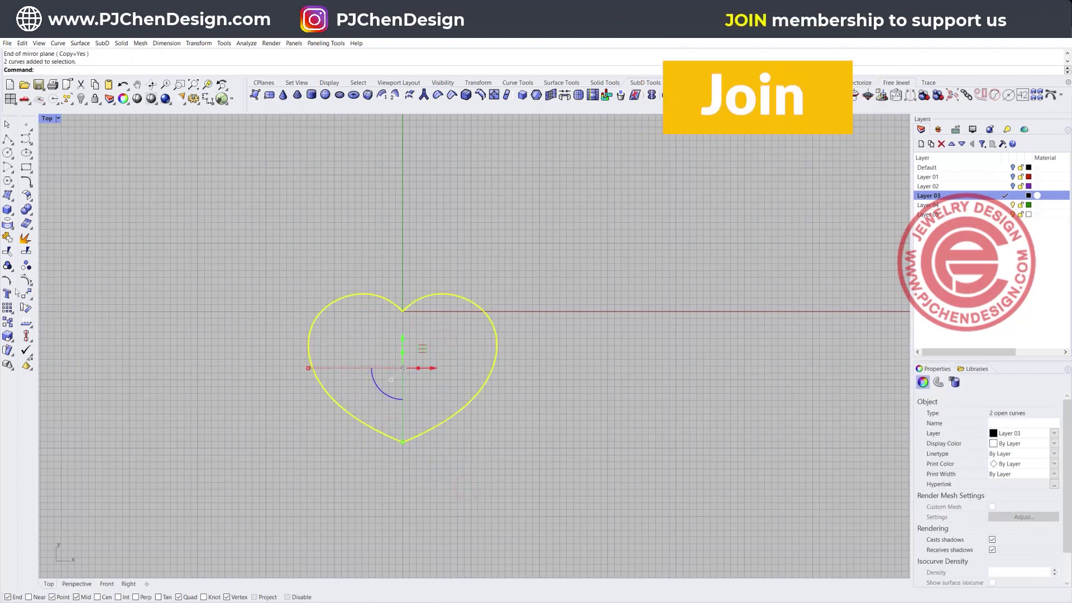
pyautogui.click(8, 250)
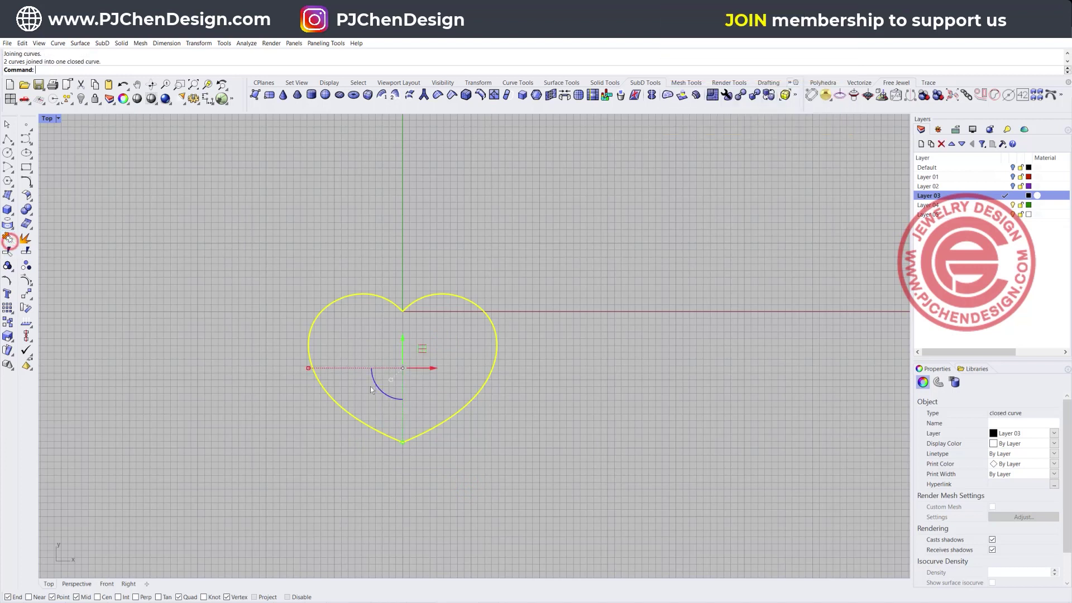
# Step: Rotate the heart 90° to point right, centre it horizontally on the origin, and restore four viewports
pyautogui.moveTo(391, 379); pyautogui.dragTo(466, 420)
pyautogui.click(564, 427)
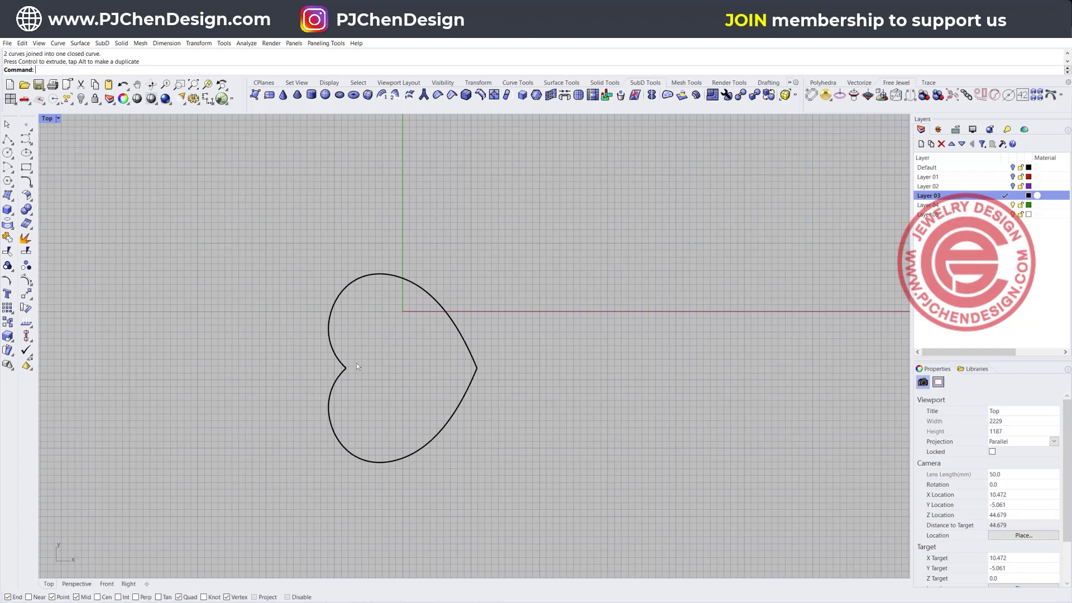
pyautogui.moveTo(560, 444); pyautogui.dragTo(182, 274)
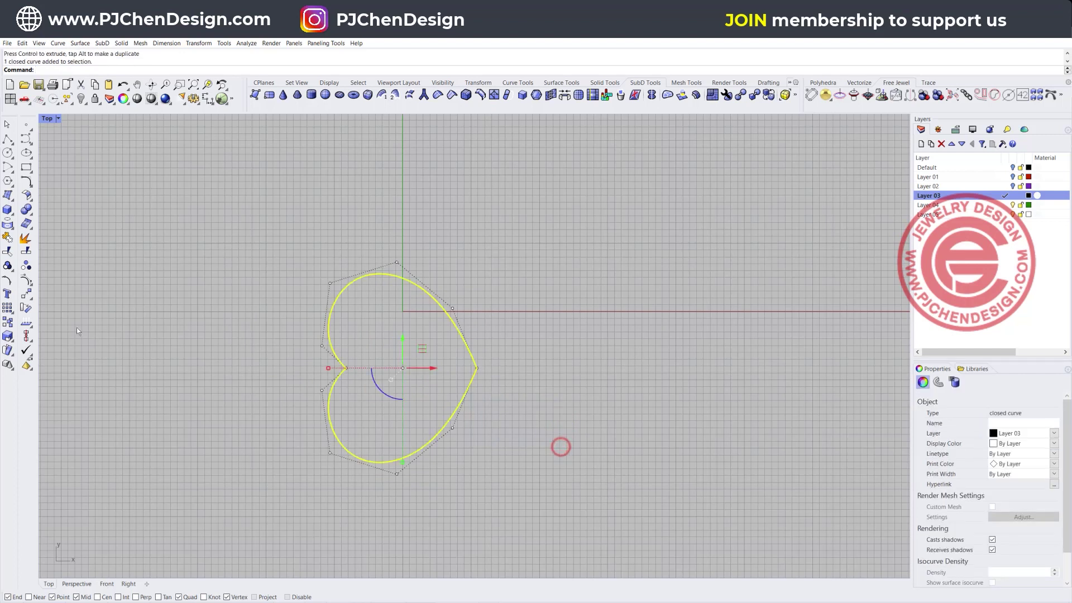
pyautogui.click(26, 322)
pyautogui.moveTo(391, 332); pyautogui.dragTo(323, 290)
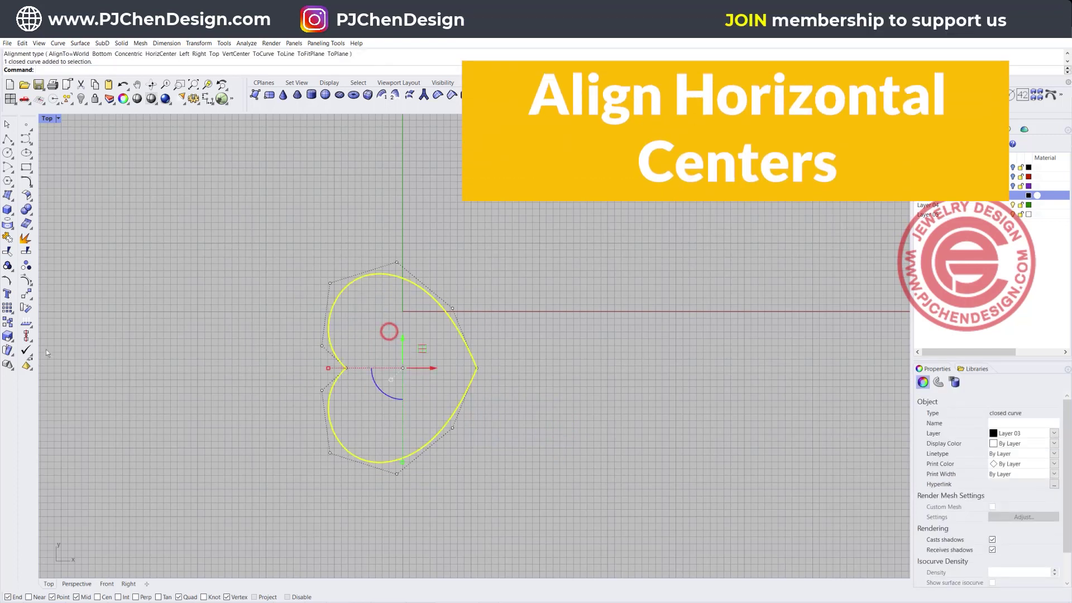
pyautogui.click(26, 339)
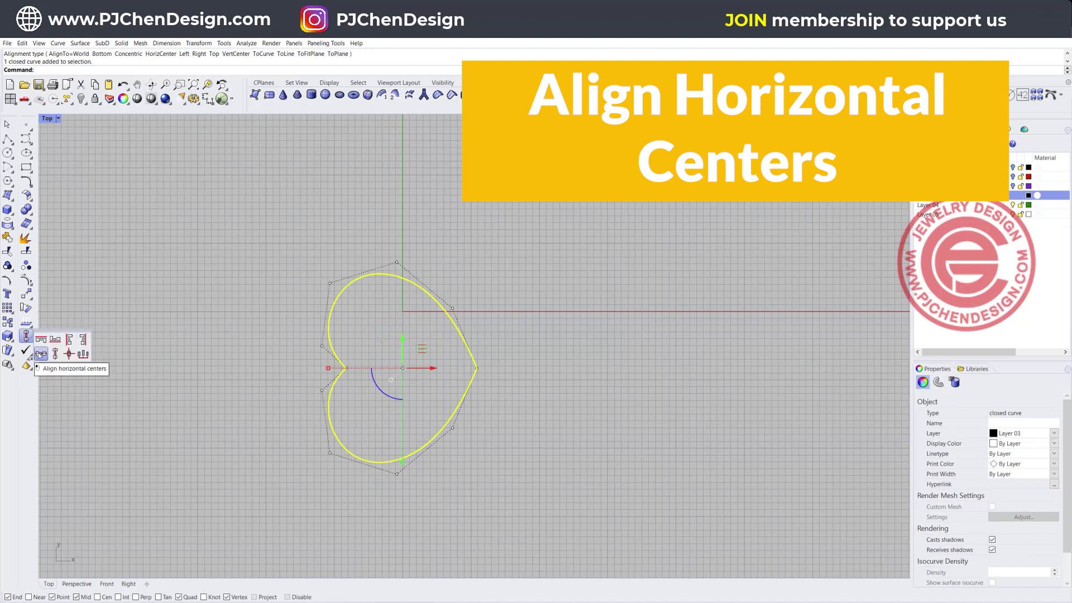
pyautogui.click(40, 353)
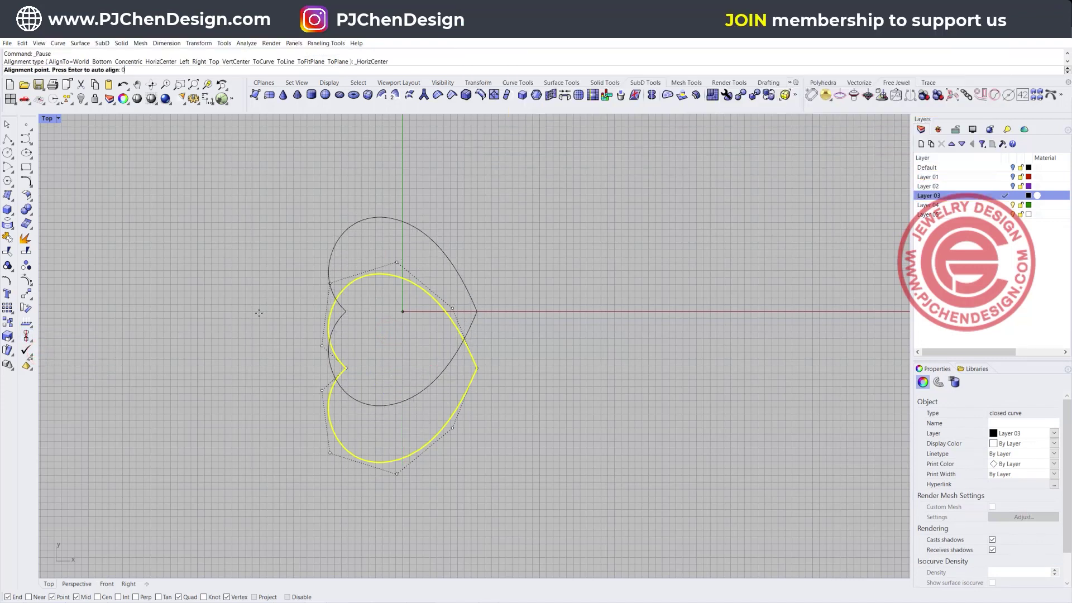
pyautogui.rightClick(604, 364)
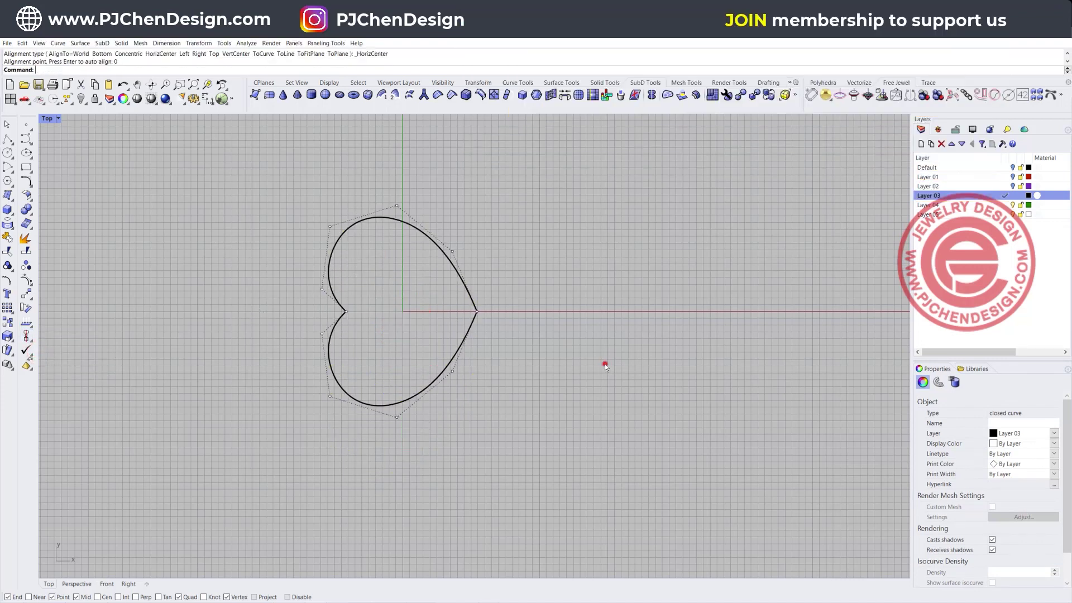
pyautogui.doubleClick(48, 118)
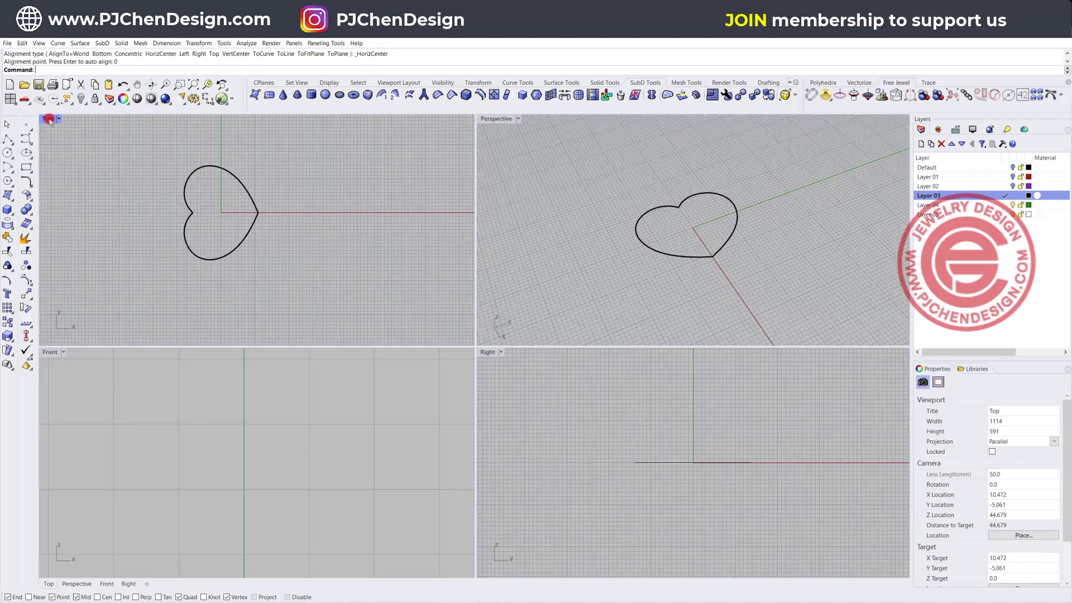
# Step: Draw a 16 mm diameter circle centred at the origin in the Front view
pyautogui.click(274, 466)
pyautogui.scroll(-6, 270, 455)
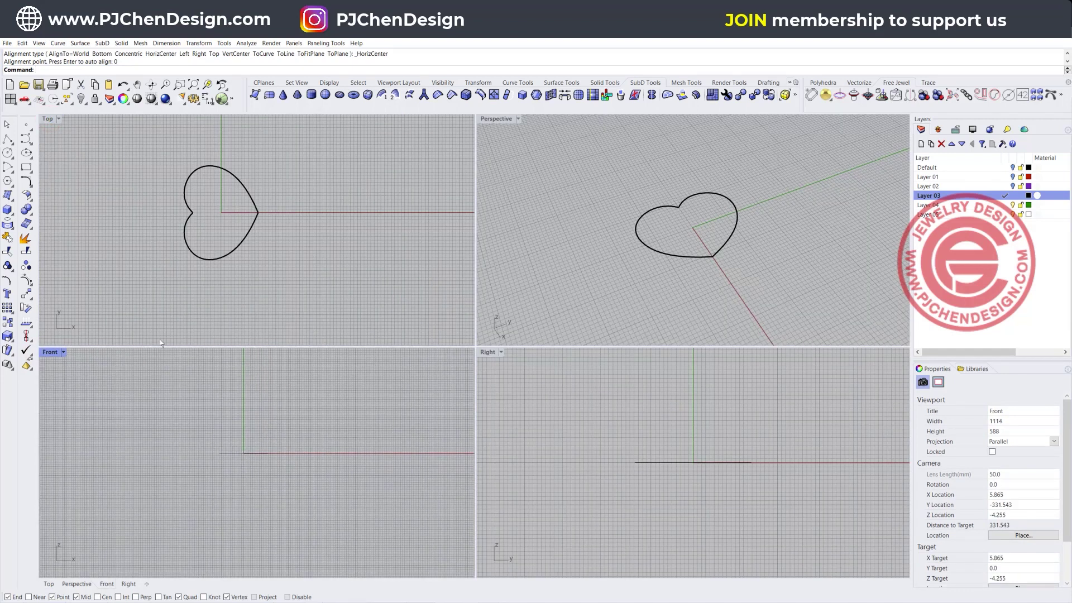
pyautogui.click(8, 152)
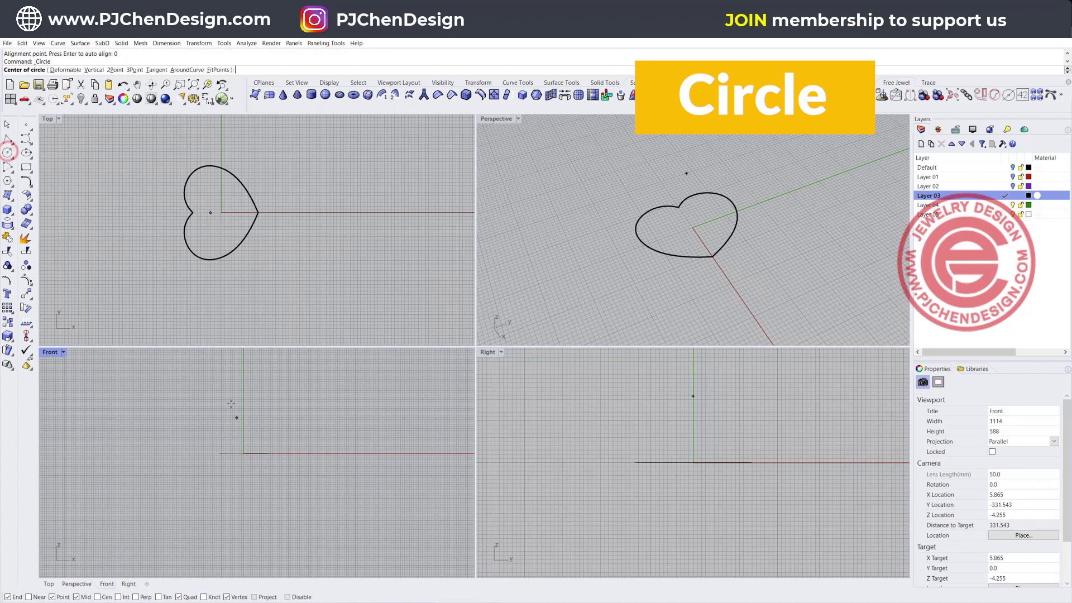
pyautogui.click(243, 453)
pyautogui.scroll(3, 266, 410)
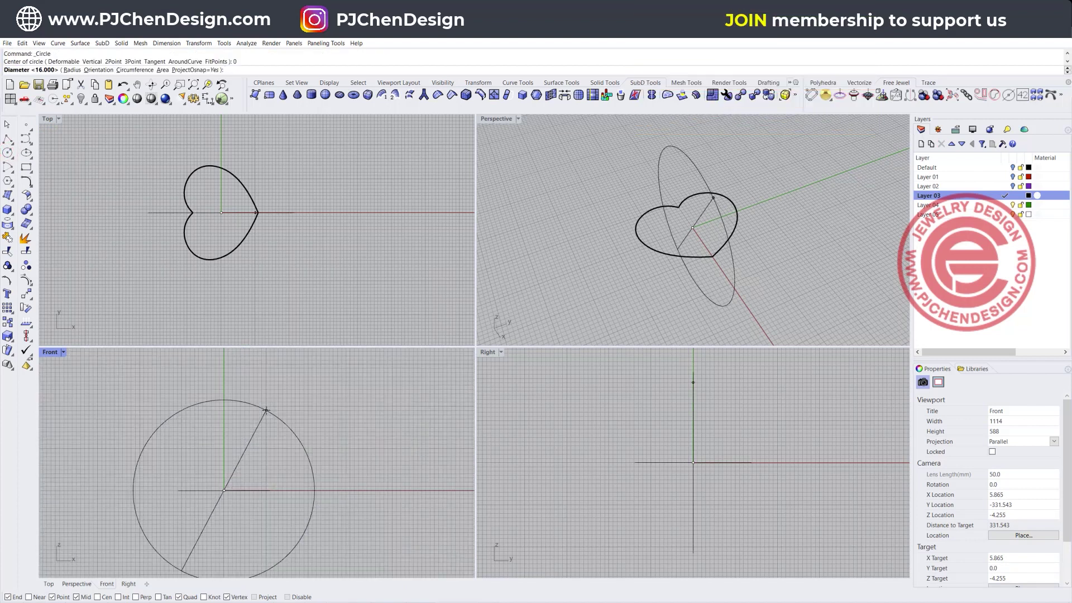
pyautogui.press('Return')
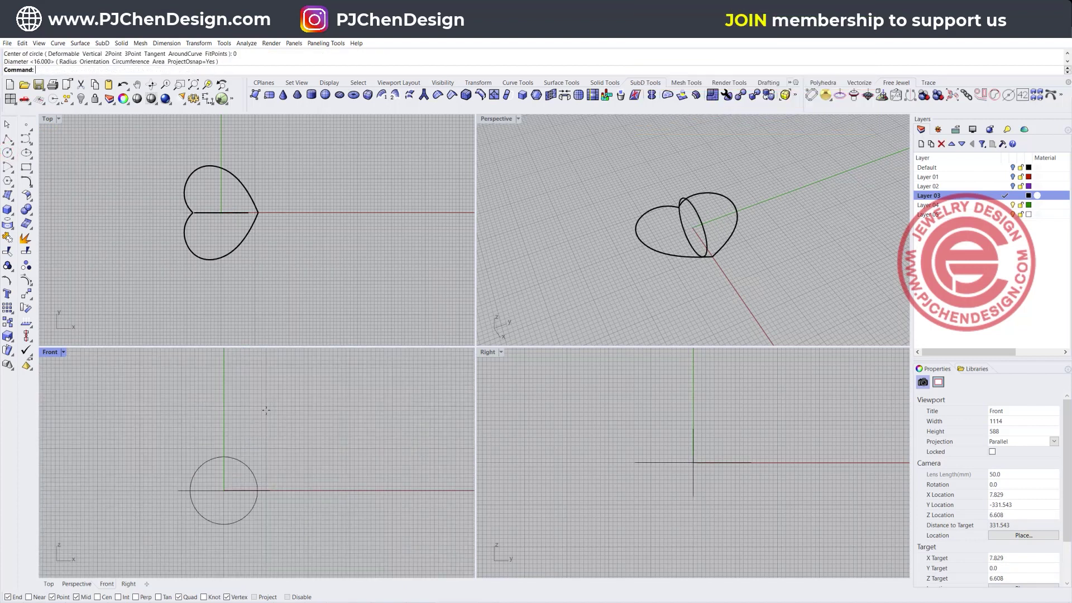
# Step: Raise the heart above the circle and scale it down with the gumball
pyautogui.click(243, 491)
pyautogui.moveTo(223, 459); pyautogui.dragTo(222, 448)
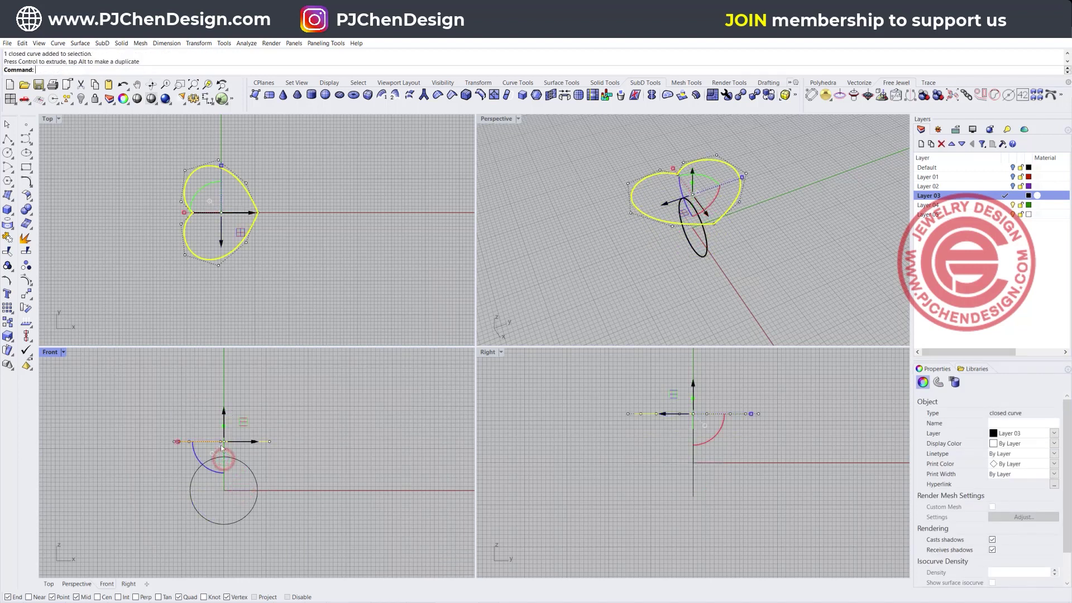
pyautogui.scroll(3, 217, 450)
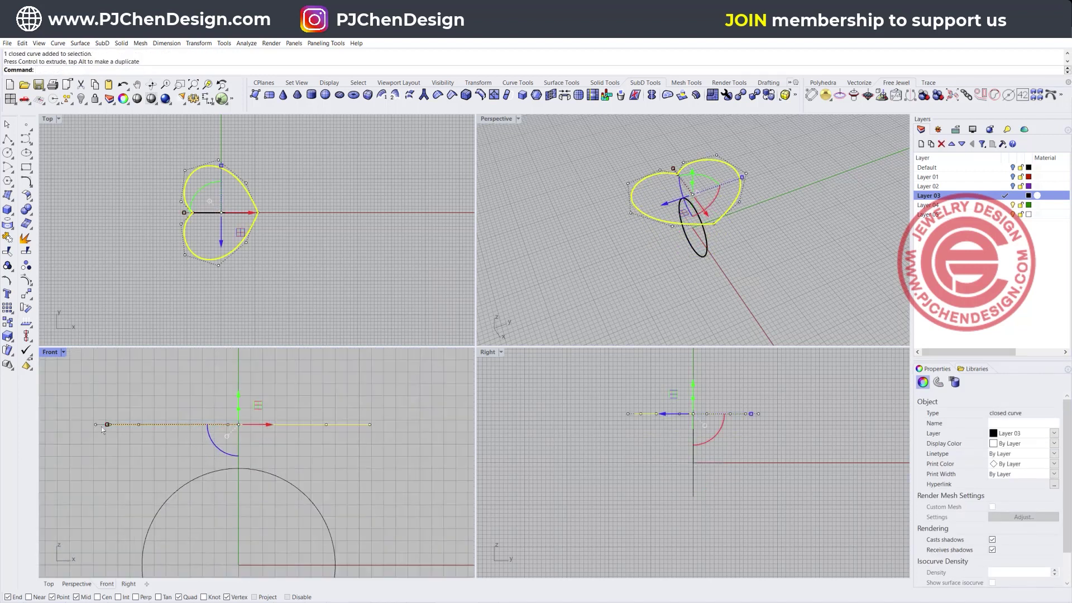
pyautogui.moveTo(108, 425); pyautogui.dragTo(164, 431)
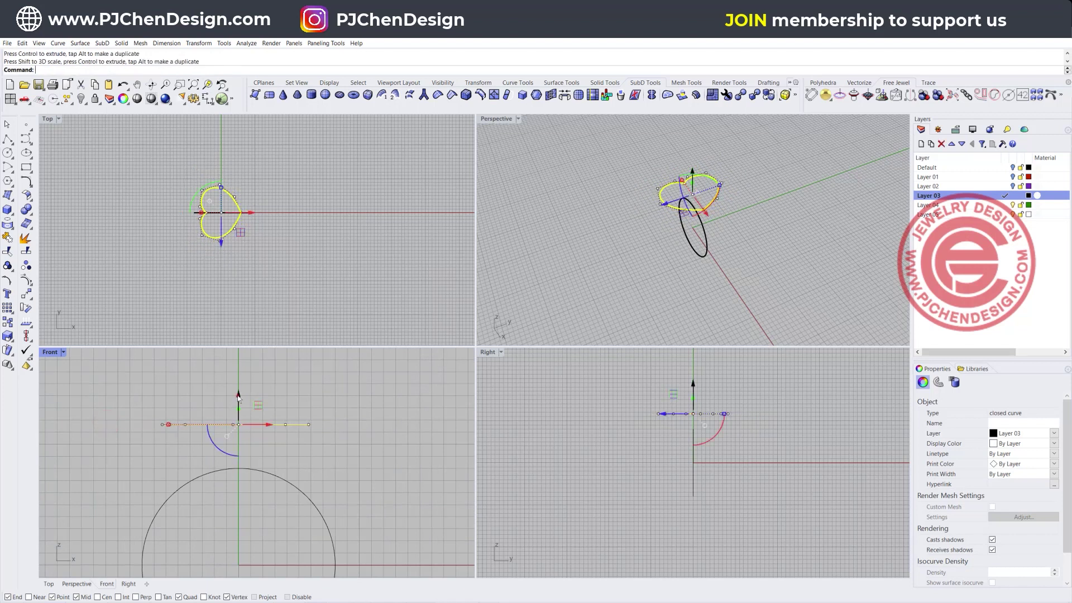
pyautogui.click(239, 397)
pyautogui.click(378, 467)
pyautogui.moveTo(557, 213); pyautogui.dragTo(539, 315, button='right')
pyautogui.scroll(-3, 316, 441)
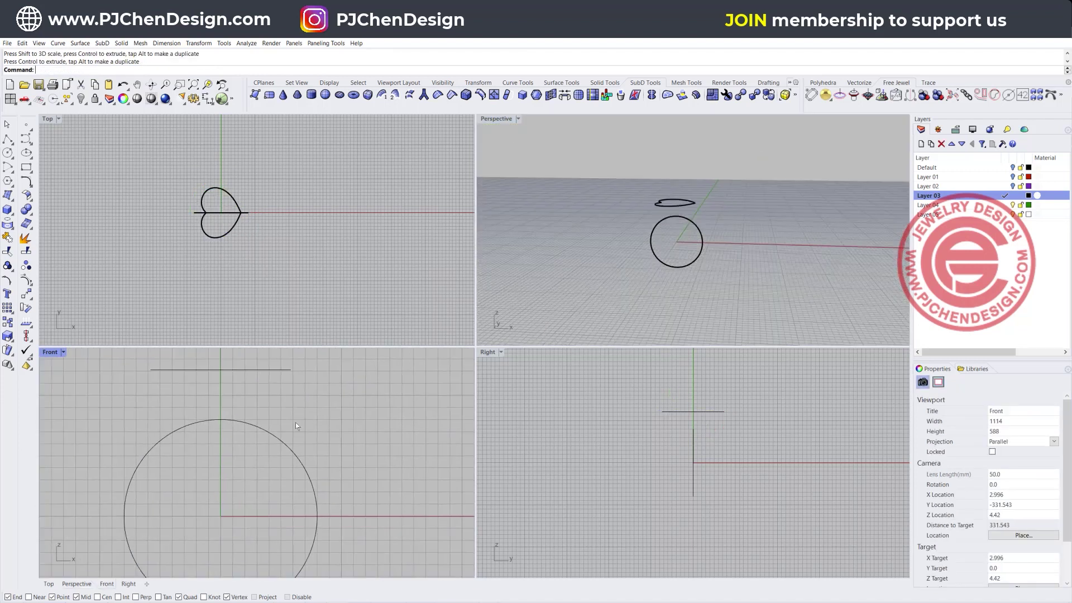
# Step: In a maximized Front view, draw a half-round arc centred at 0 below the circle
pyautogui.doubleClick(47, 354)
pyautogui.scroll(-2, 44, 354)
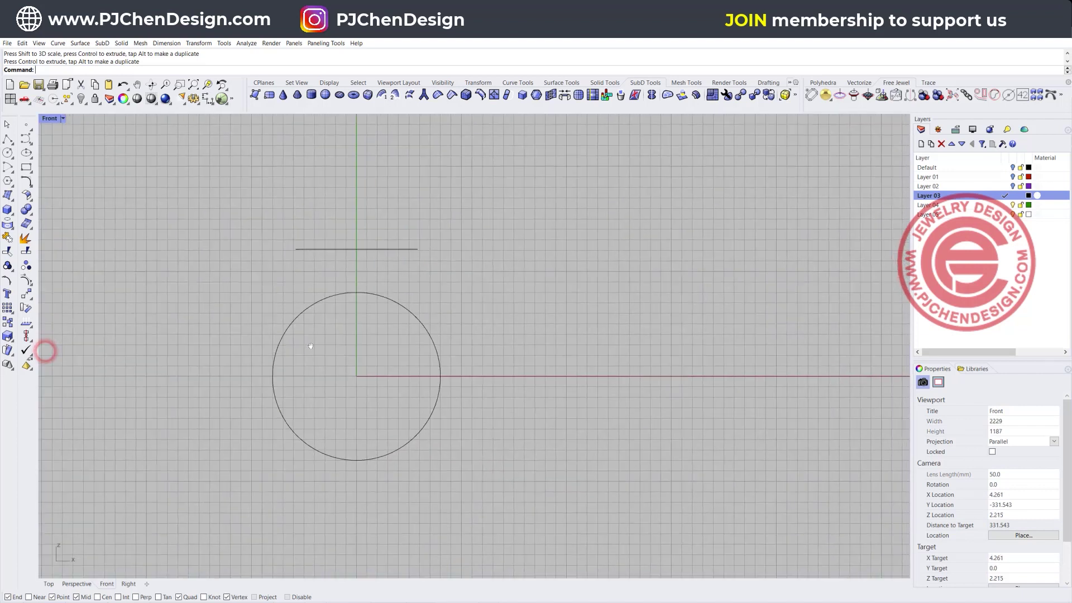
pyautogui.click(7, 168)
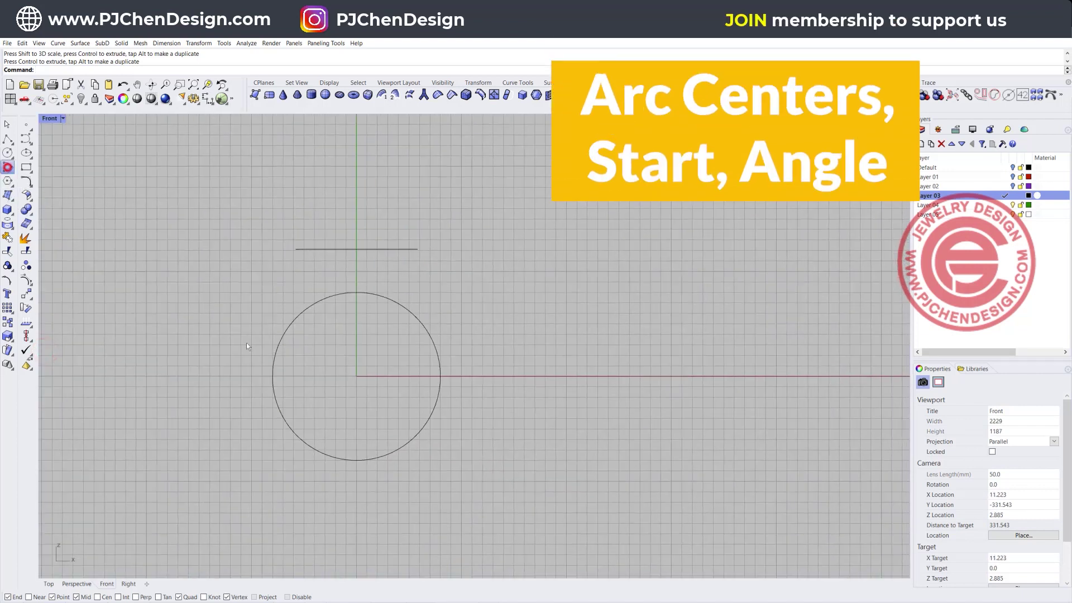
pyautogui.write('0')
pyautogui.press('Return')
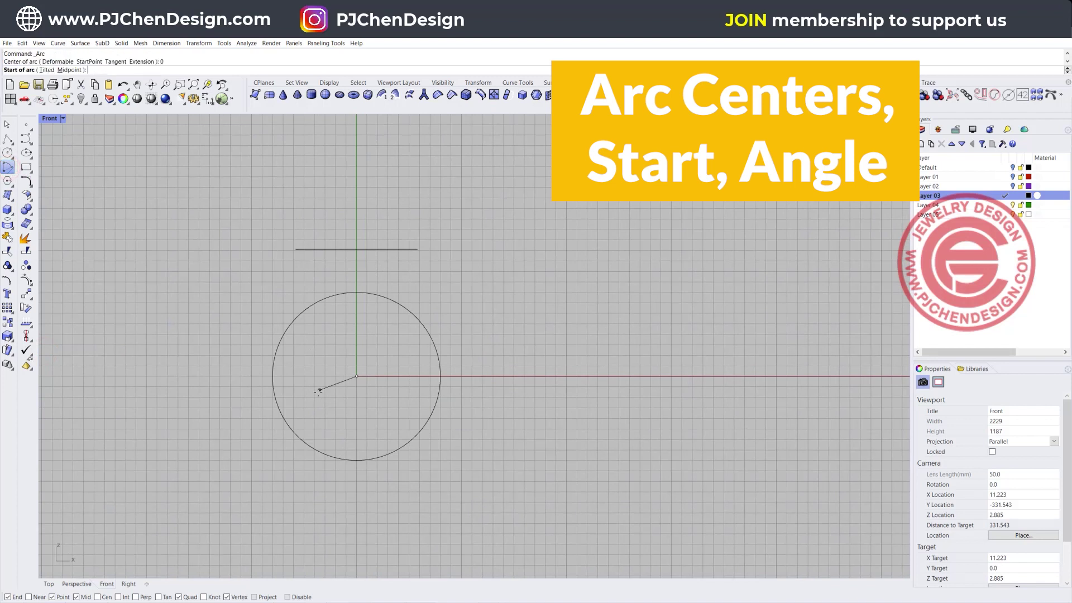
pyautogui.click(252, 376)
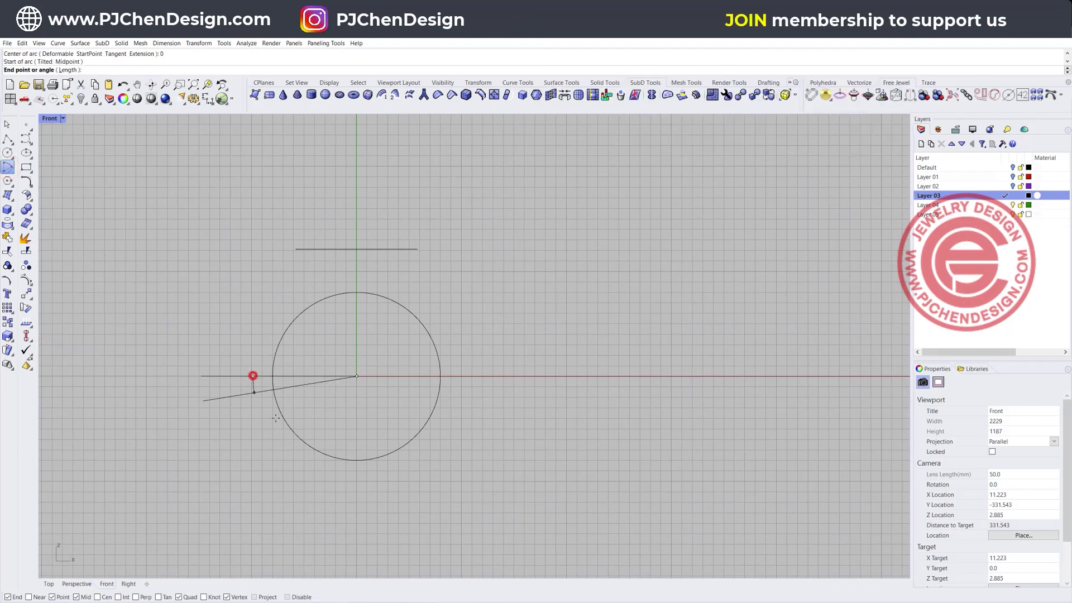
pyautogui.click(448, 383)
# Step: Pull the arc's bottom control points up toward the circle, then restore four viewports
pyautogui.click(454, 407)
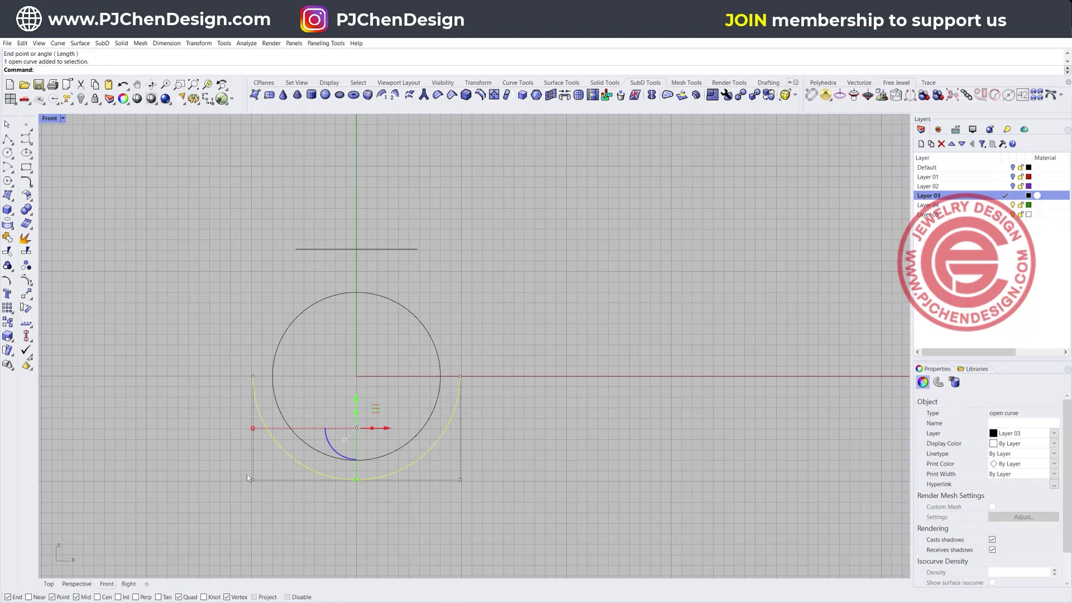
pyautogui.moveTo(220, 472); pyautogui.dragTo(532, 526)
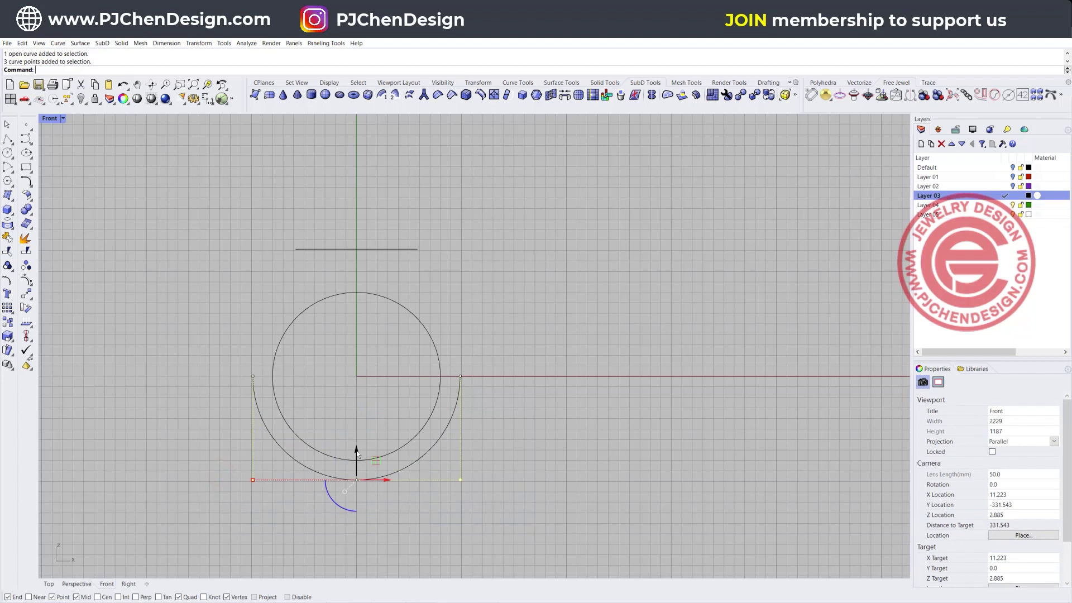
pyautogui.moveTo(356, 453); pyautogui.dragTo(358, 447)
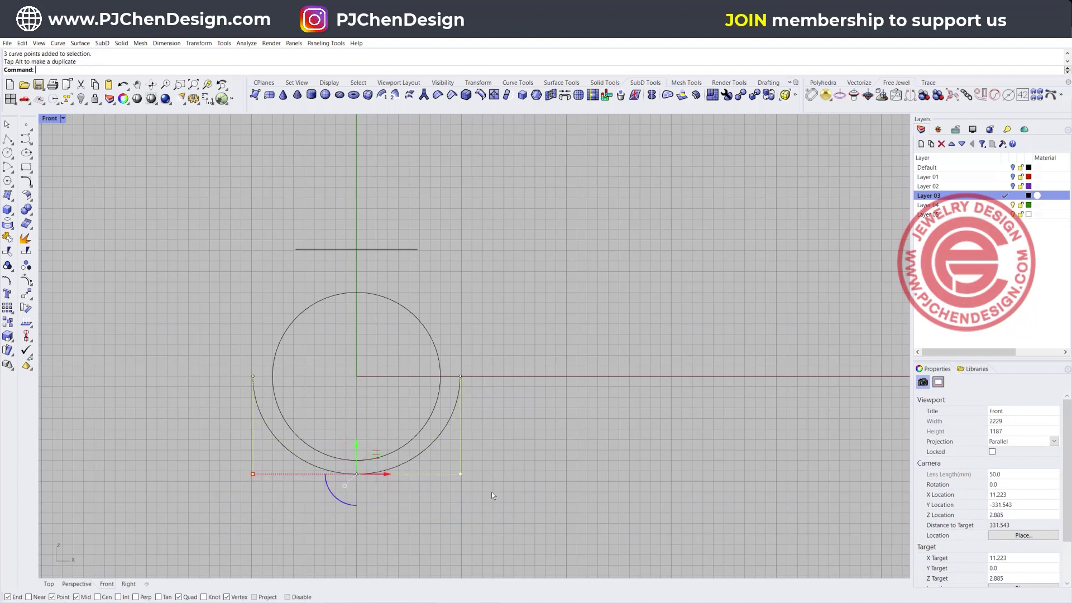
pyautogui.click(495, 492)
pyautogui.doubleClick(49, 119)
# Step: Extend the lower arc's right end by an arc to the heart outline's end point
pyautogui.doubleClick(496, 119)
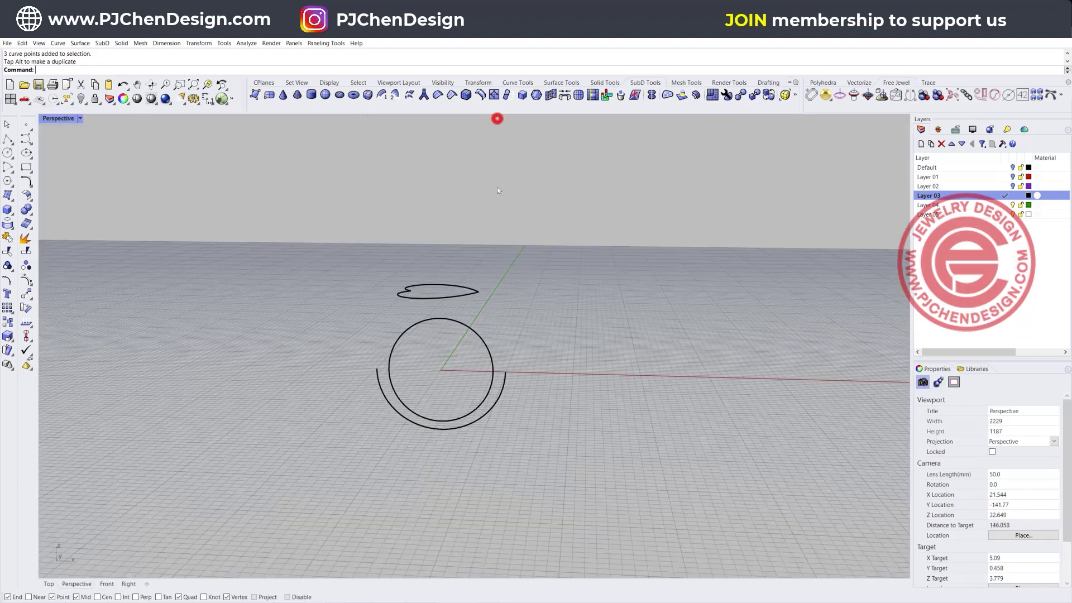
pyautogui.moveTo(529, 351); pyautogui.dragTo(370, 382, button='right')
pyautogui.scroll(5, 506, 337)
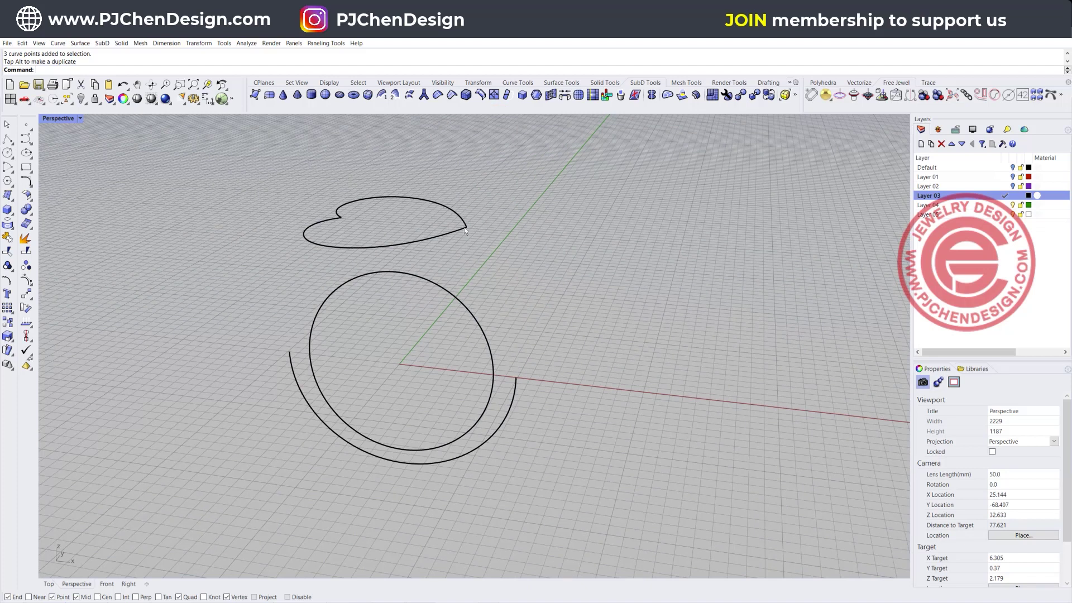
pyautogui.click(81, 44)
pyautogui.moveTo(58, 44)
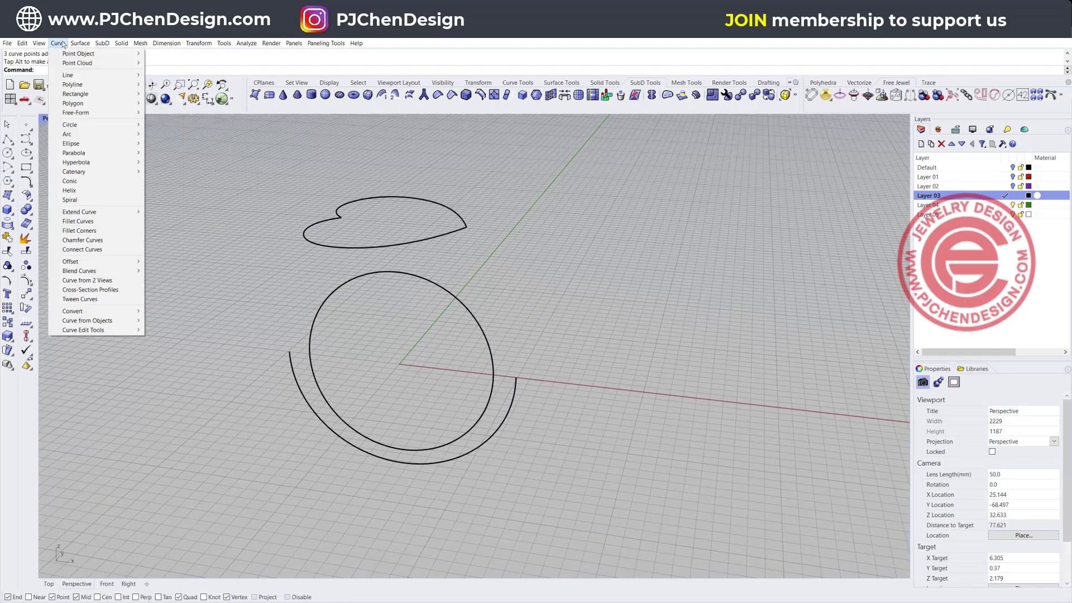
pyautogui.moveTo(98, 215)
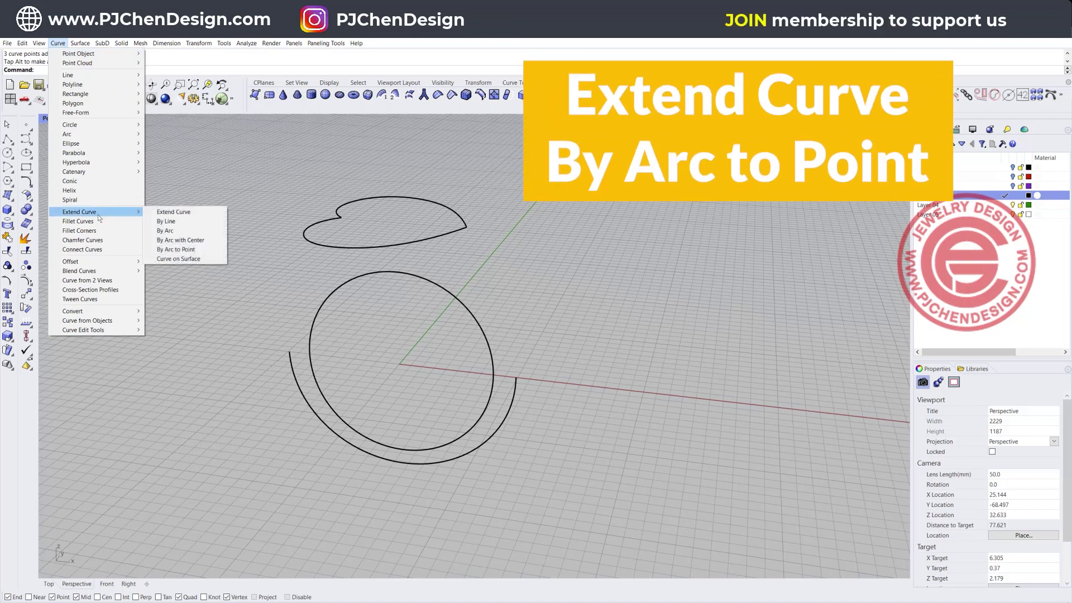
pyautogui.click(192, 252)
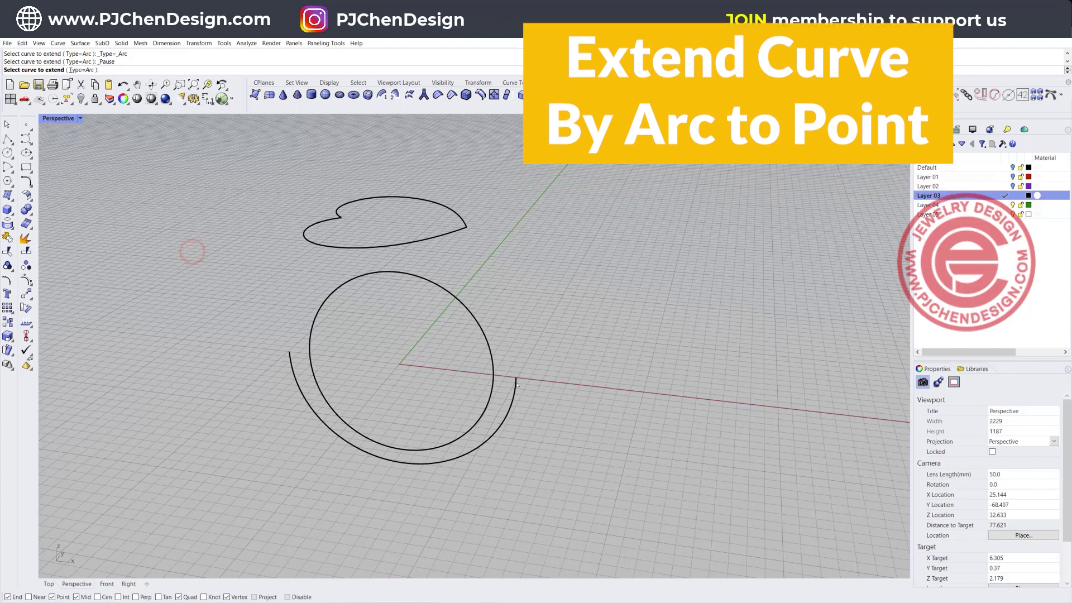
pyautogui.click(516, 382)
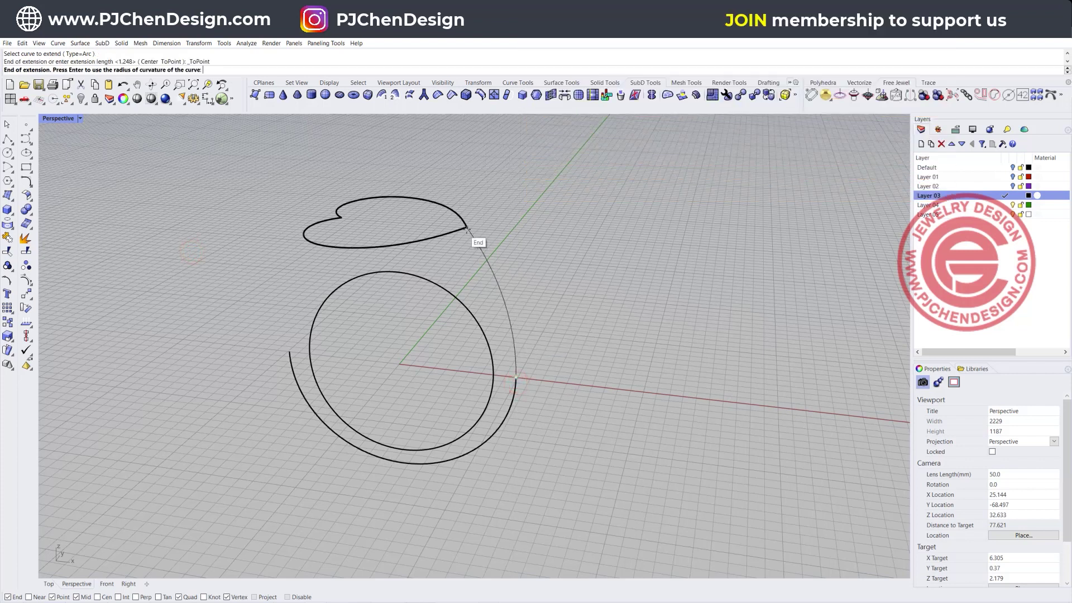
pyautogui.click(467, 229)
# Step: Extend the lower arc's left end by an arc to the heart's other end point
pyautogui.press('Return')
pyautogui.press('Return')
pyautogui.press('Return')
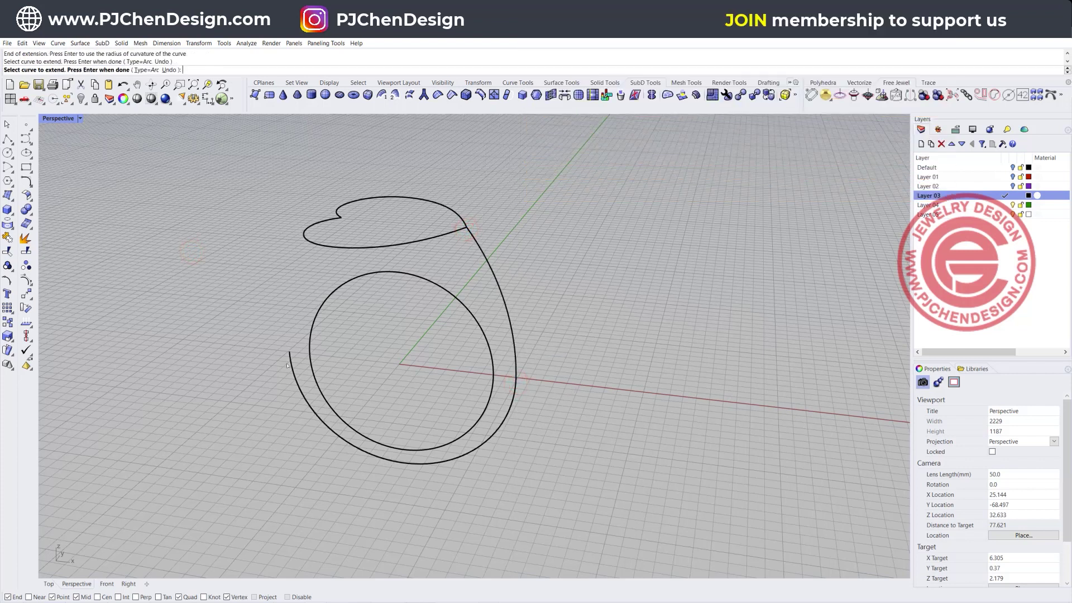
pyautogui.click(289, 356)
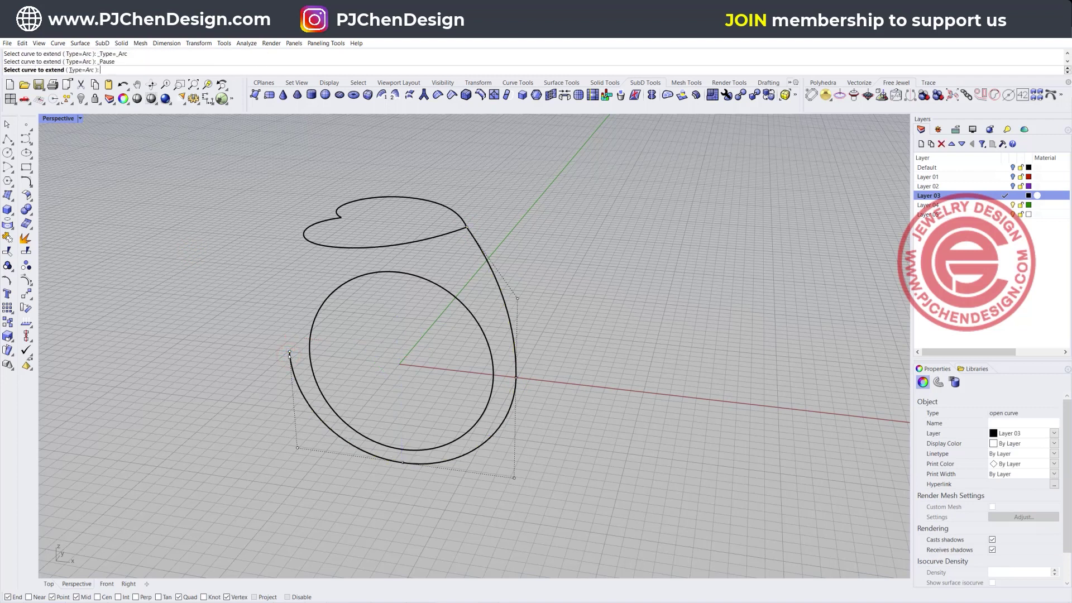
pyautogui.click(289, 354)
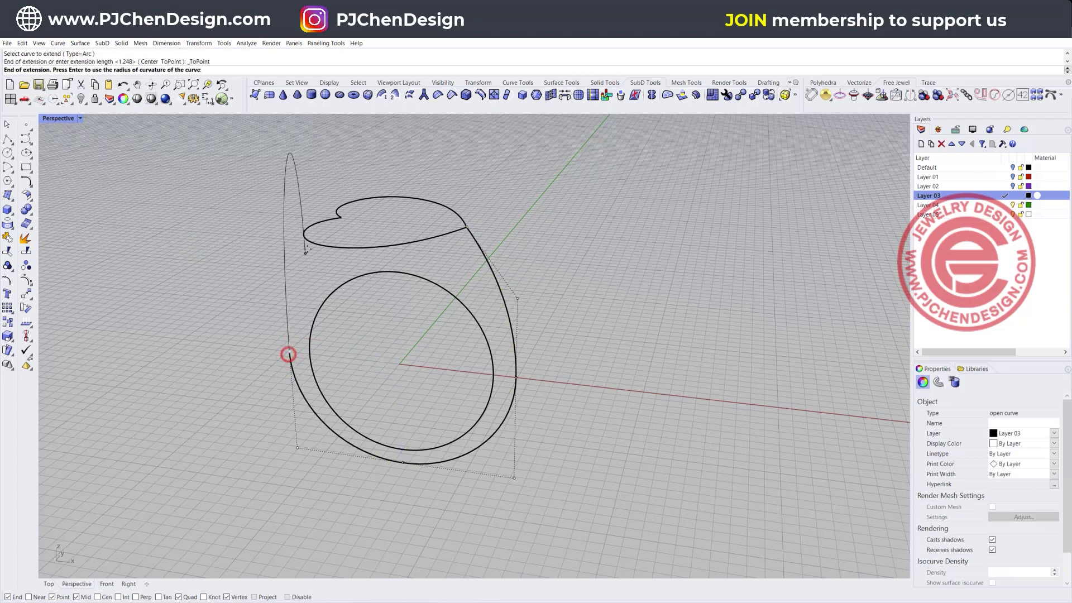
pyautogui.click(339, 217)
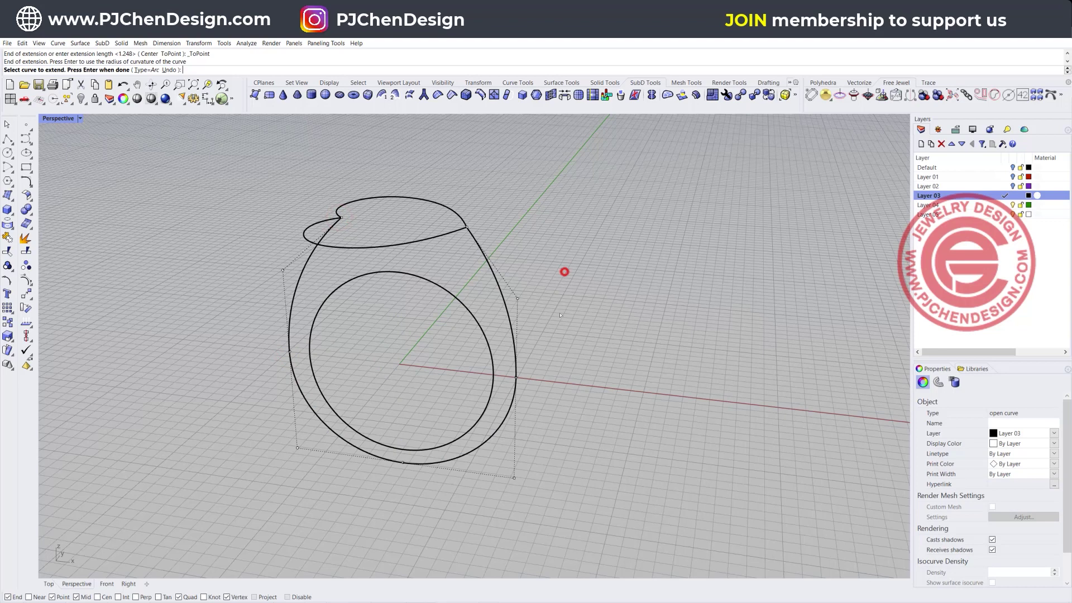
pyautogui.moveTo(563, 272); pyautogui.dragTo(503, 276, button='right')
pyautogui.click(472, 215)
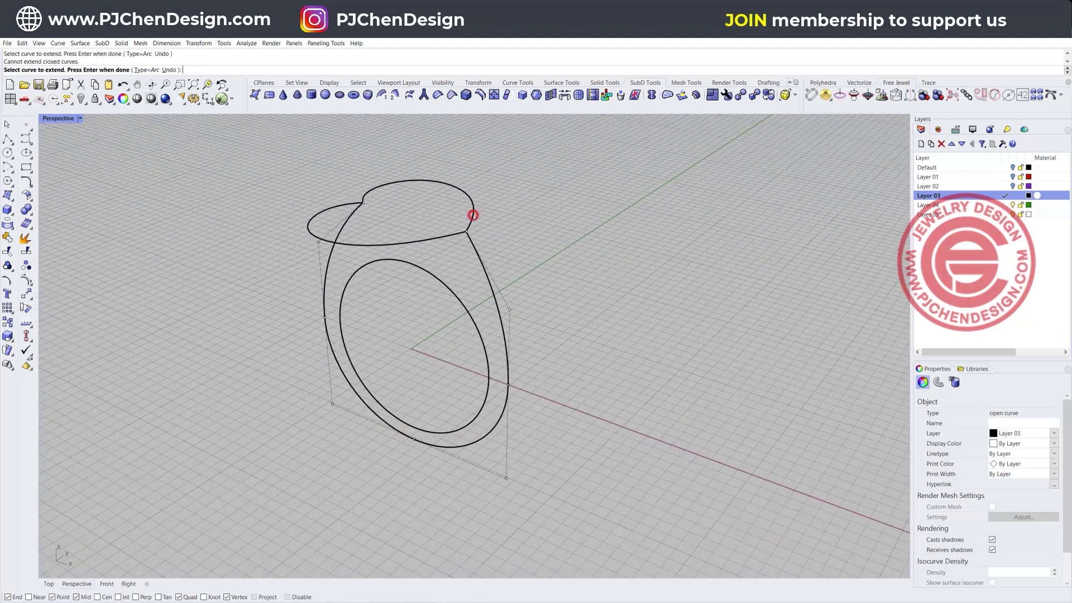
pyautogui.press('Return')
pyautogui.click(472, 215)
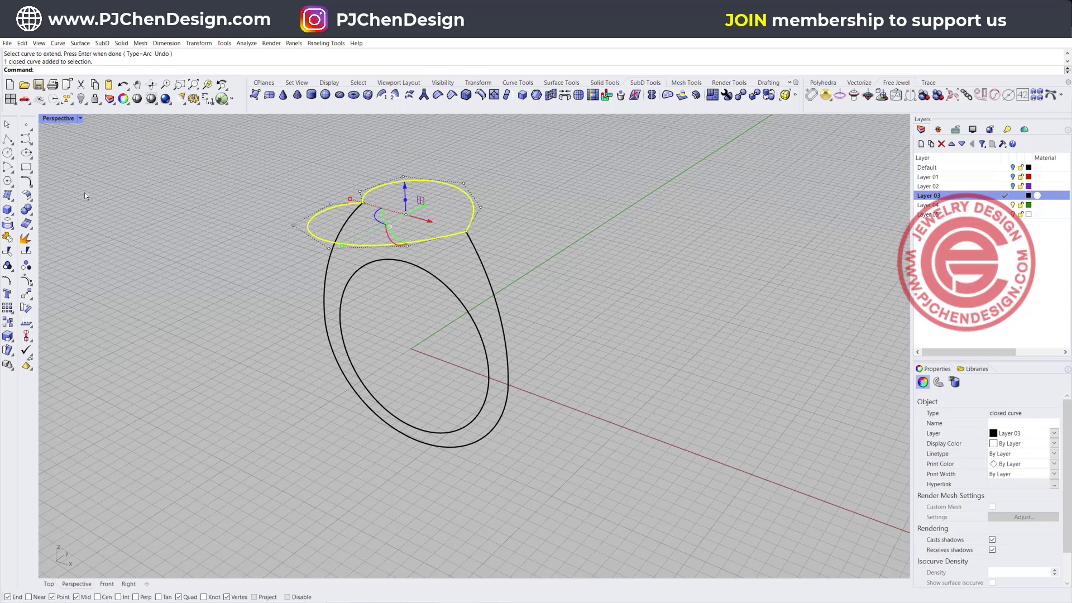
# Step: Explode the heart outline into separate segments
pyautogui.click(25, 238)
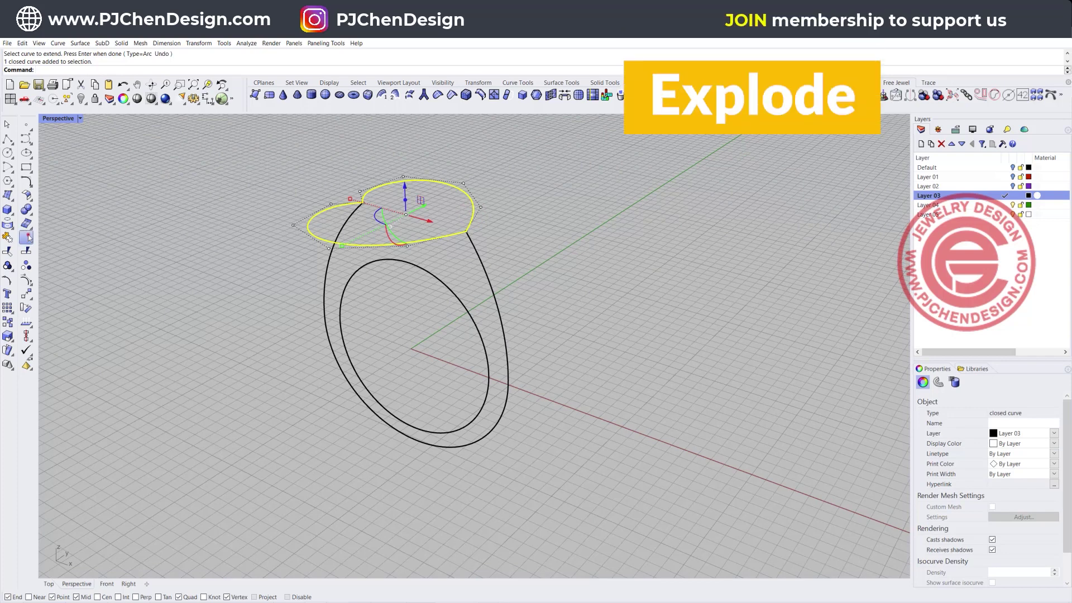
pyautogui.click(168, 264)
pyautogui.moveTo(290, 289); pyautogui.dragTo(267, 346, button='right')
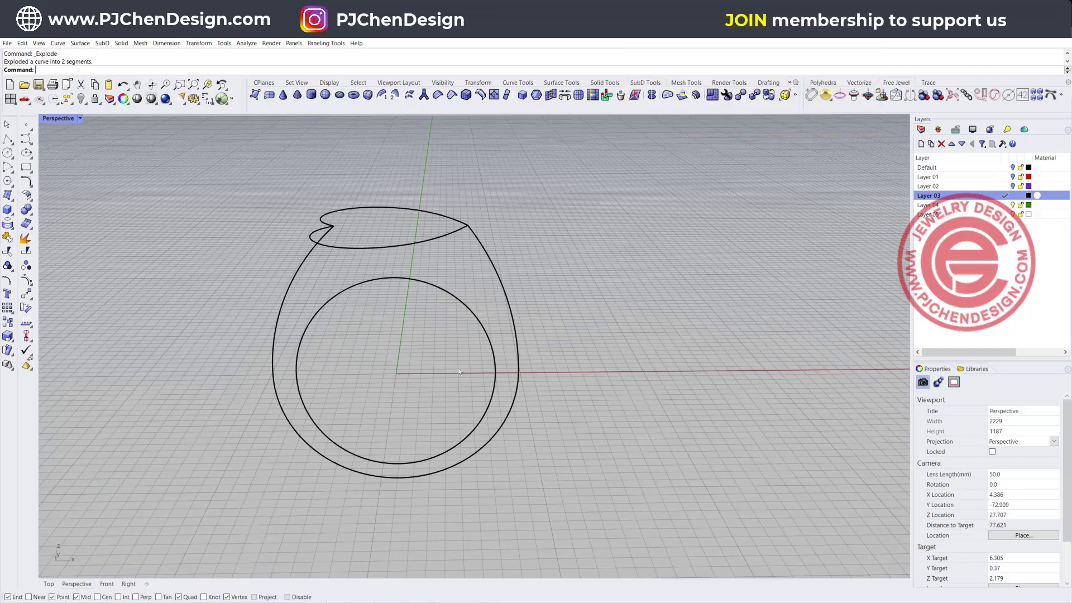
pyautogui.moveTo(458, 371); pyautogui.dragTo(297, 377, button='right')
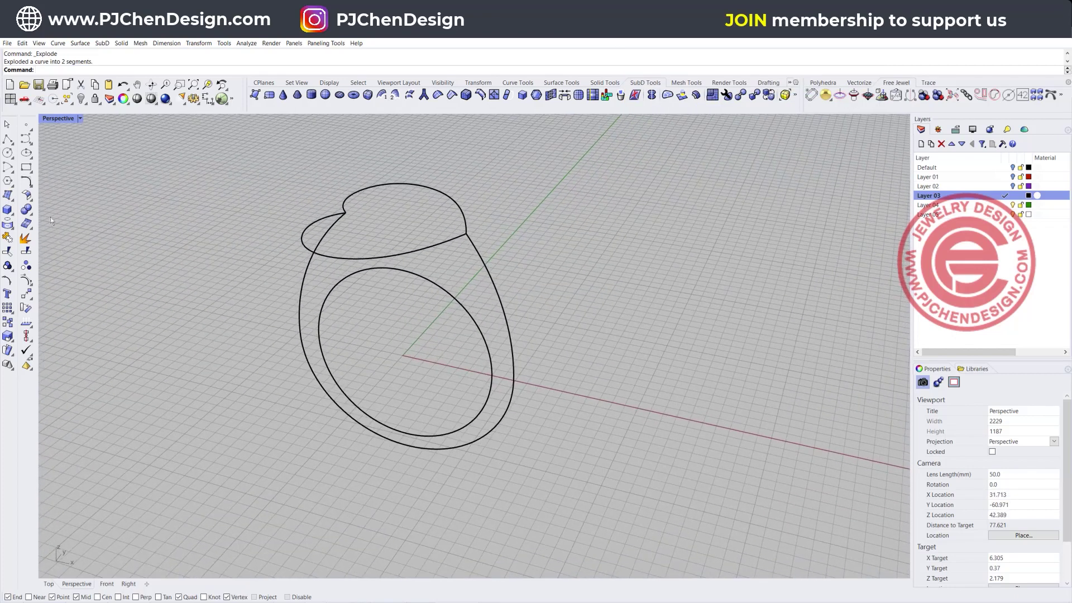
# Step: Draw a flat ellipse by diameter spanning the shank's left and right sides
pyautogui.click(25, 154)
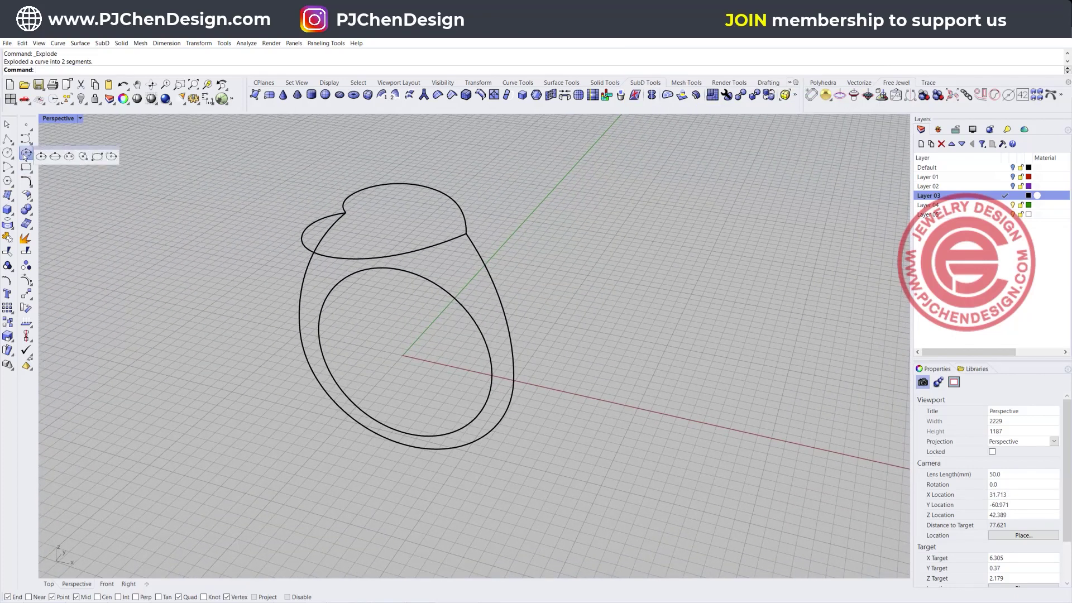
pyautogui.click(55, 157)
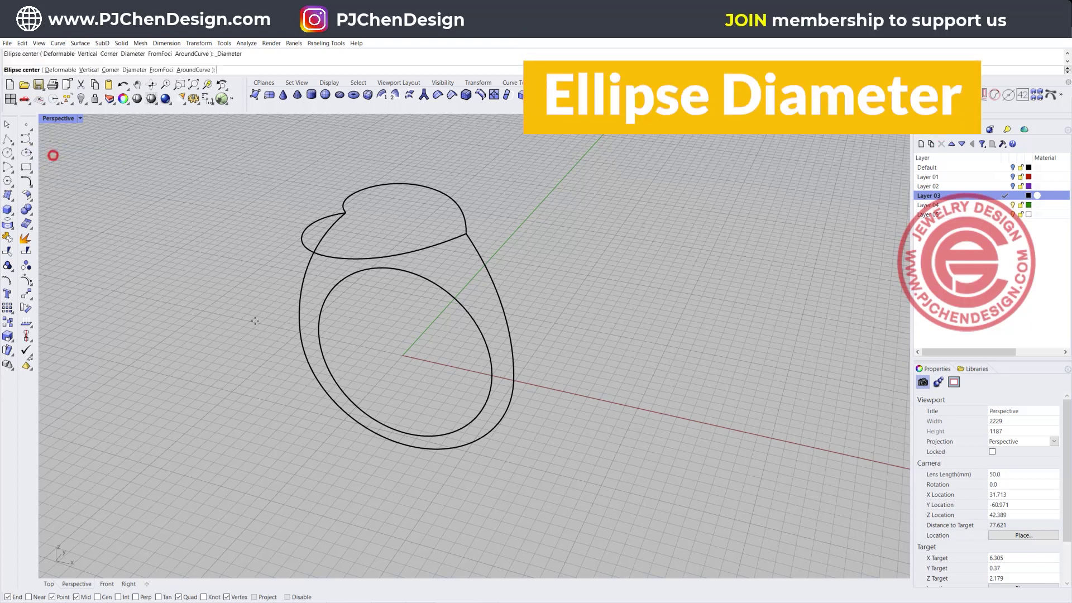
pyautogui.click(300, 334)
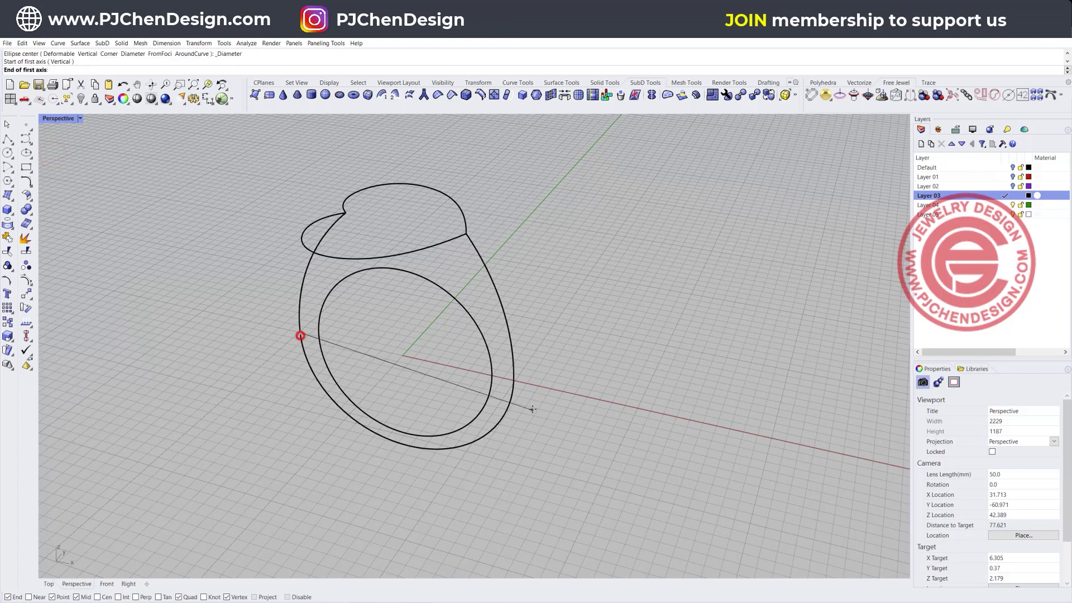
pyautogui.click(513, 379)
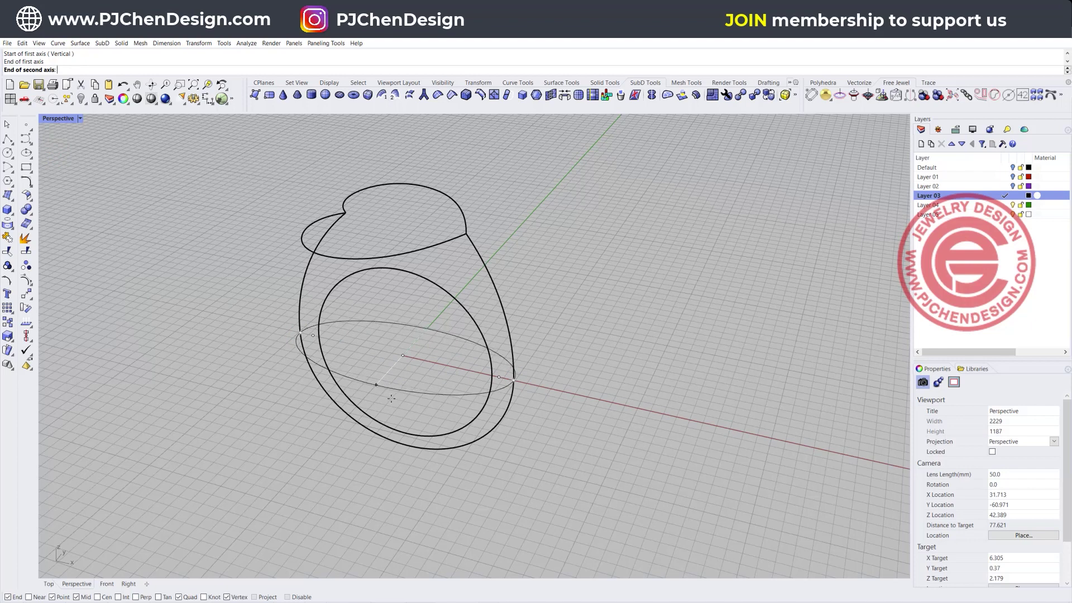
pyautogui.click(391, 398)
pyautogui.moveTo(557, 319); pyautogui.dragTo(575, 332, button='right')
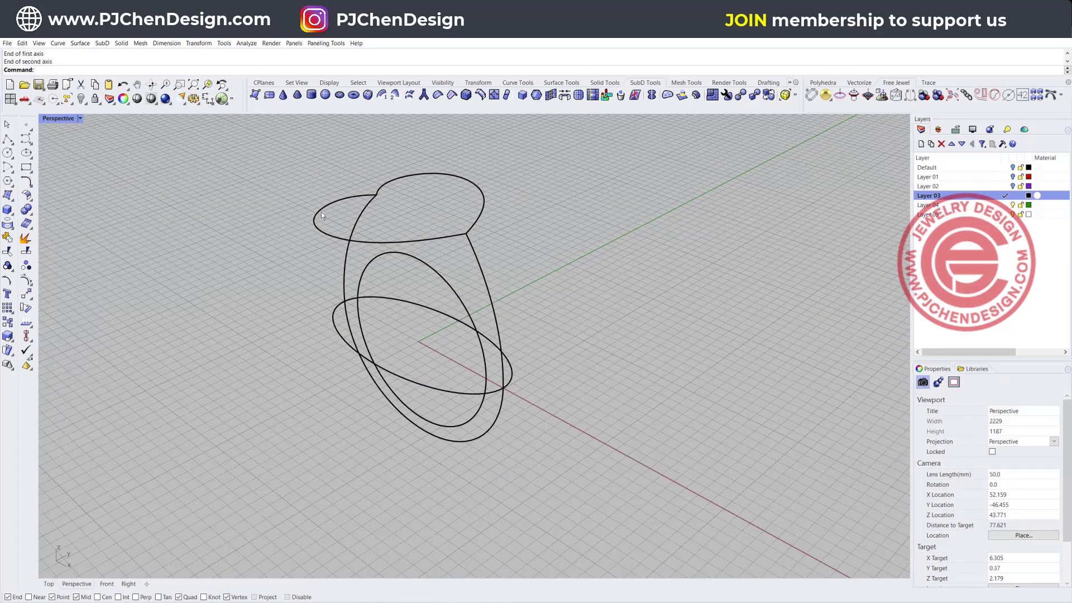
pyautogui.click(348, 257)
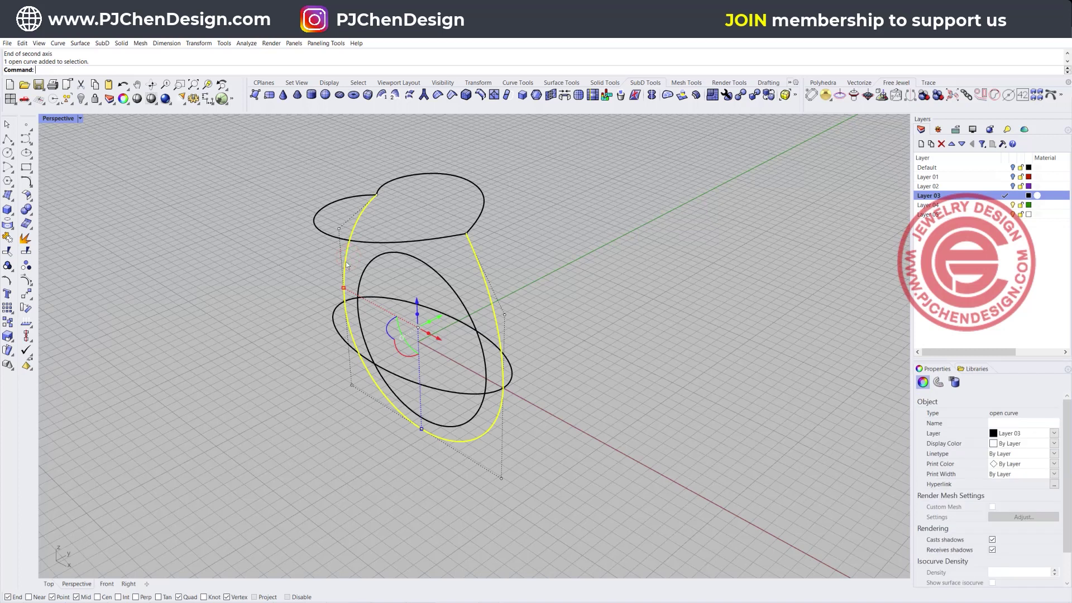
pyautogui.click(26, 253)
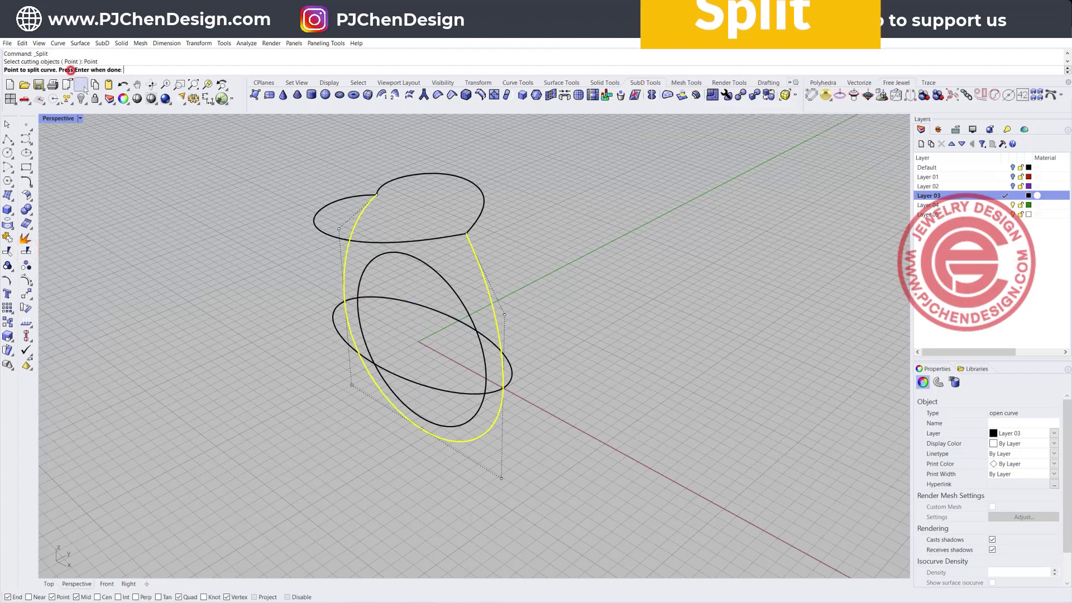
pyautogui.click(73, 70)
pyautogui.click(421, 430)
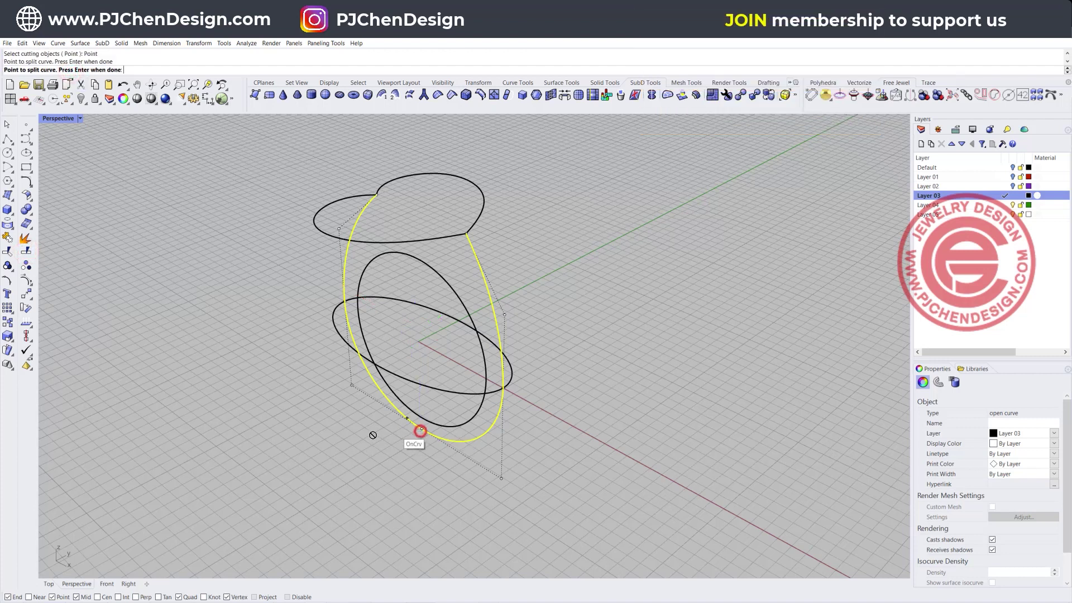
pyautogui.press('Return')
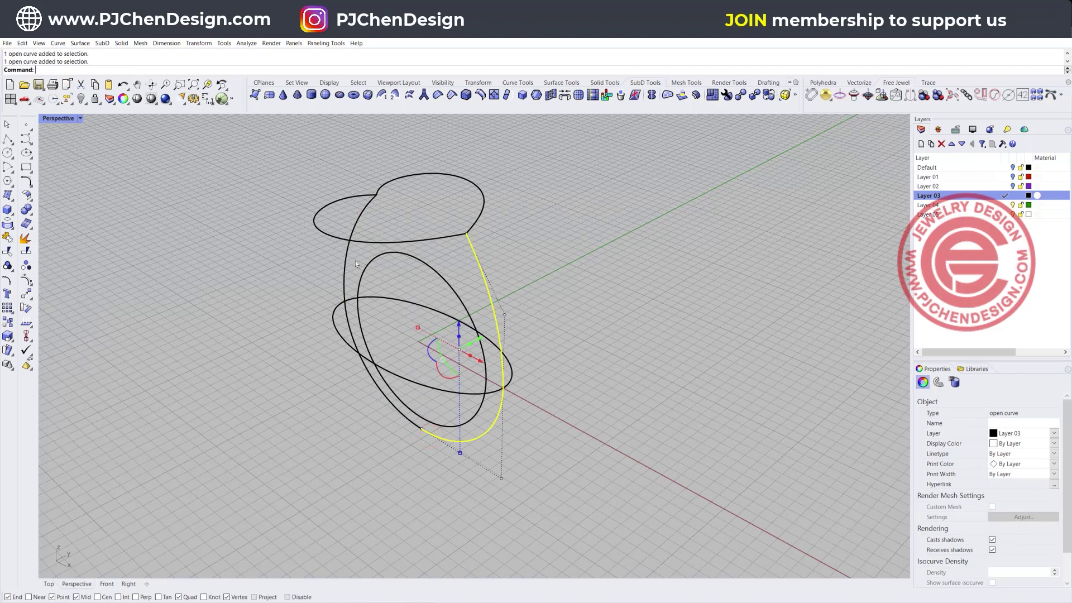
pyautogui.click(218, 234)
pyautogui.click(77, 43)
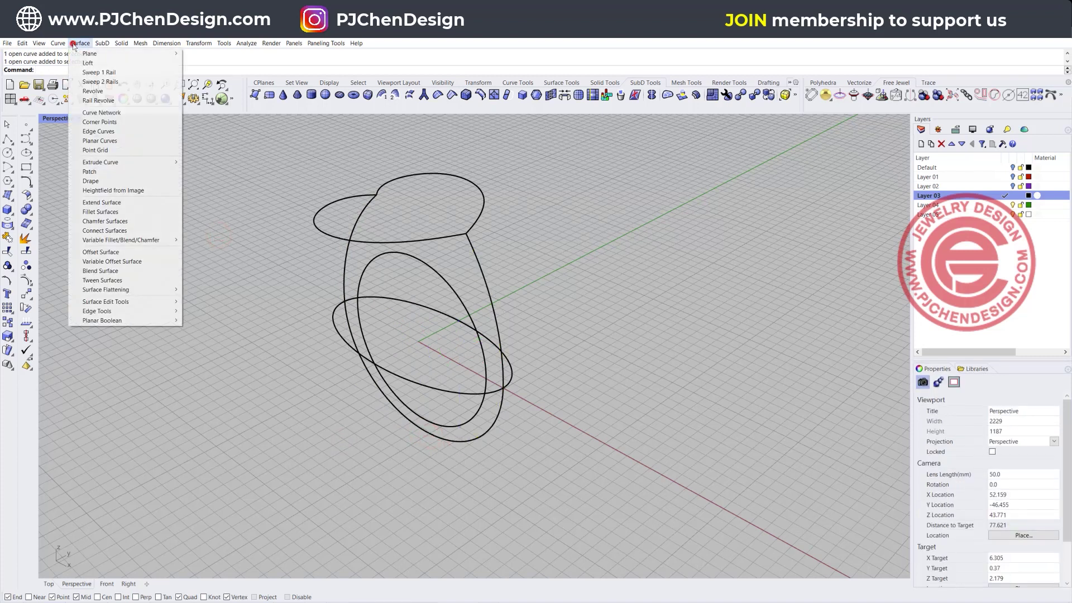
pyautogui.click(93, 82)
pyautogui.click(343, 261)
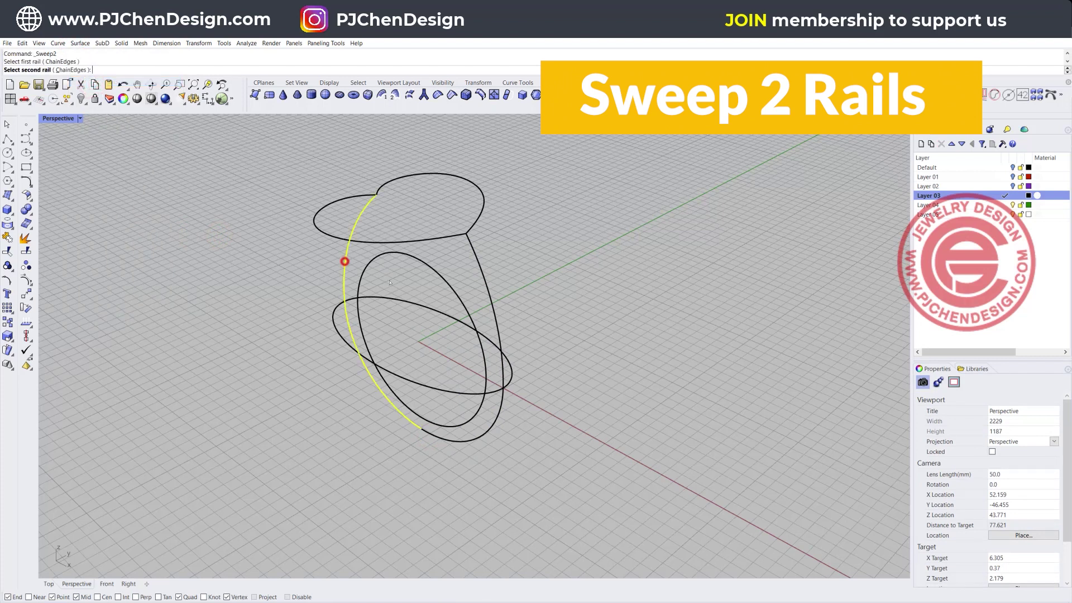
pyautogui.click(484, 270)
pyautogui.click(456, 238)
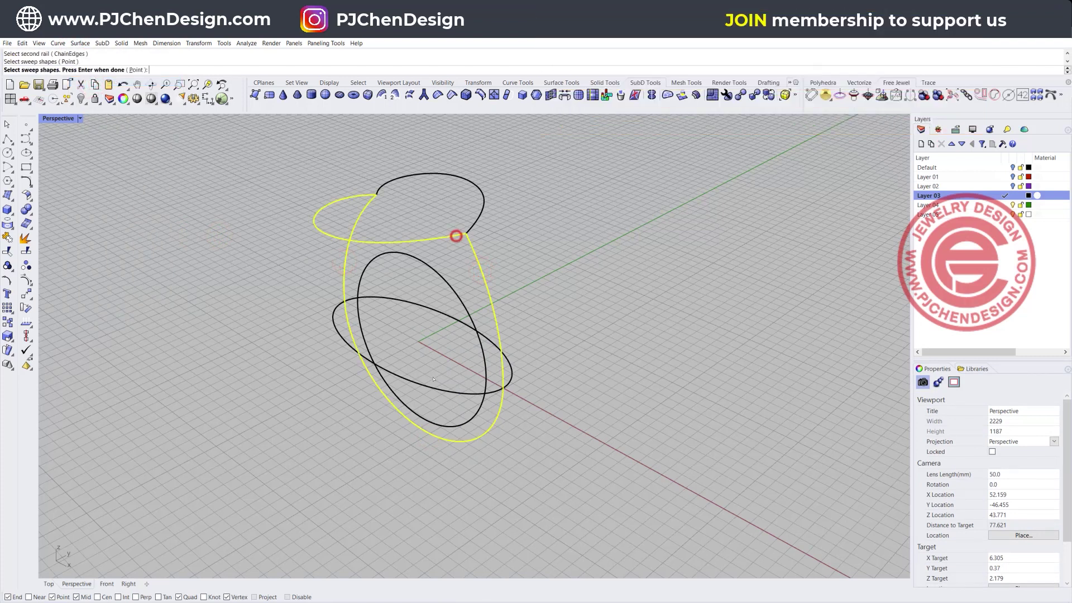
pyautogui.click(427, 386)
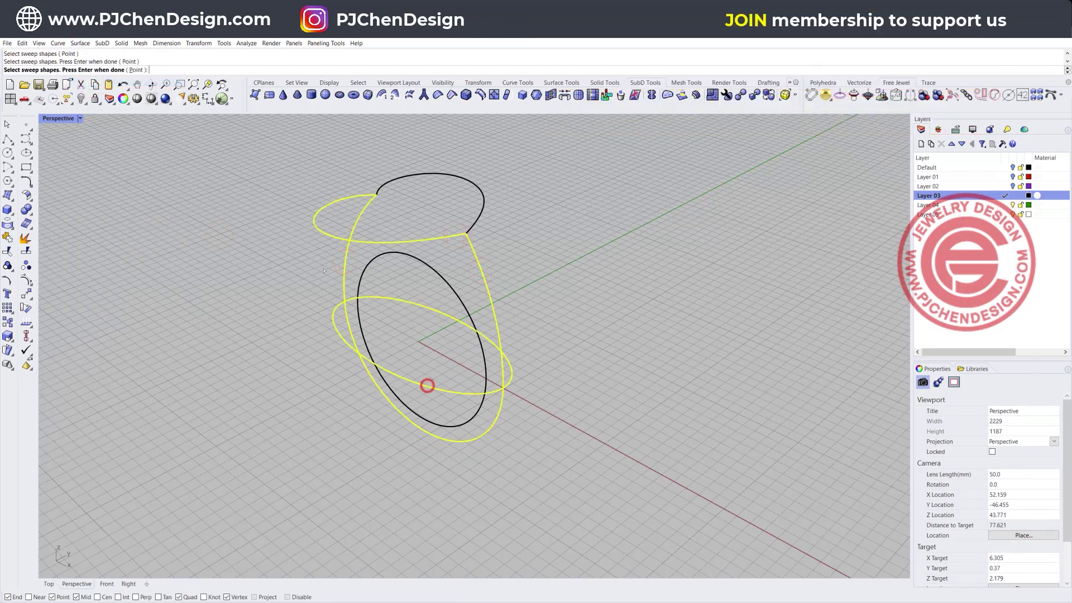
pyautogui.click(136, 70)
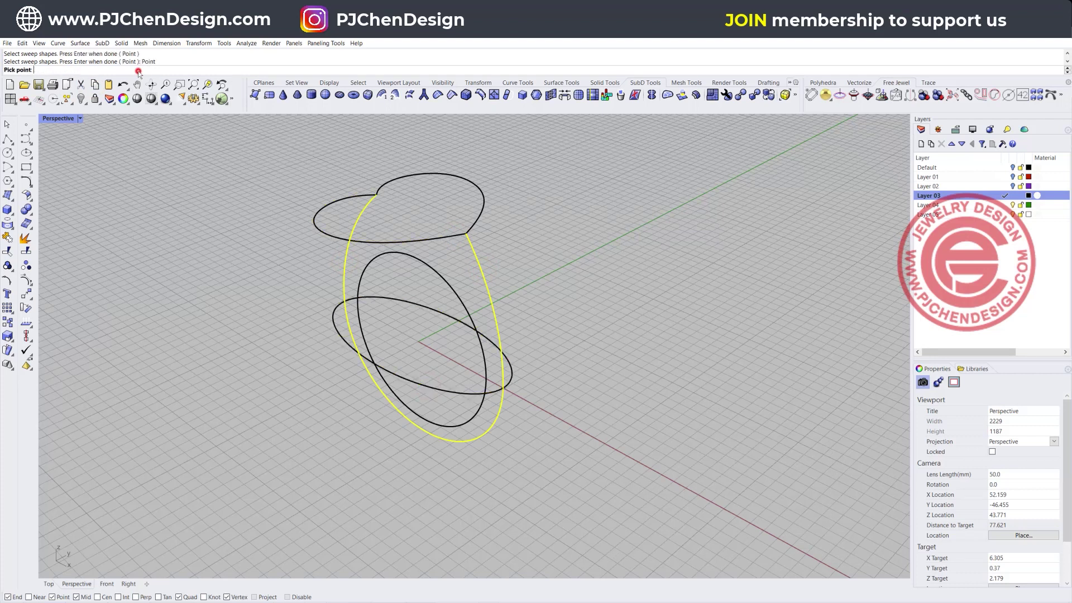
pyautogui.click(419, 428)
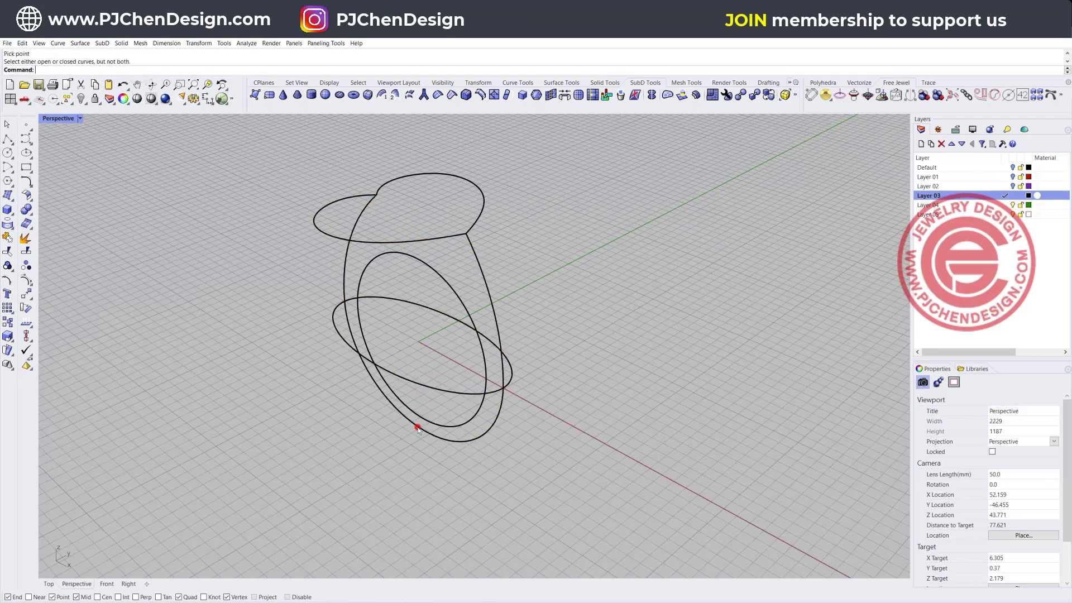
pyautogui.click(497, 324)
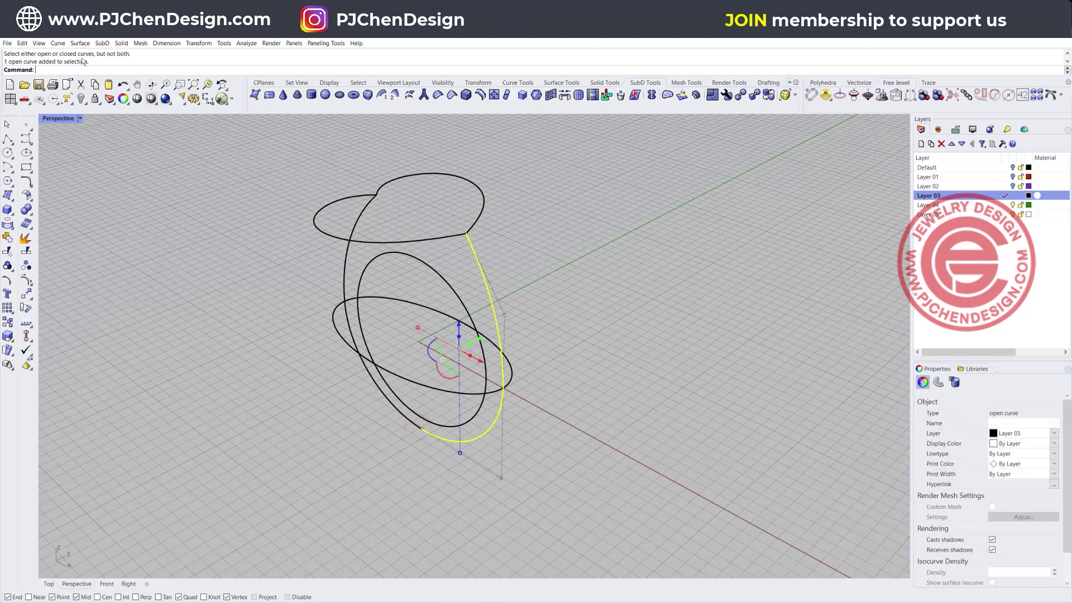
# Step: Split the lower ellipse using the outer ring curve as the cutting object
pyautogui.click(371, 243)
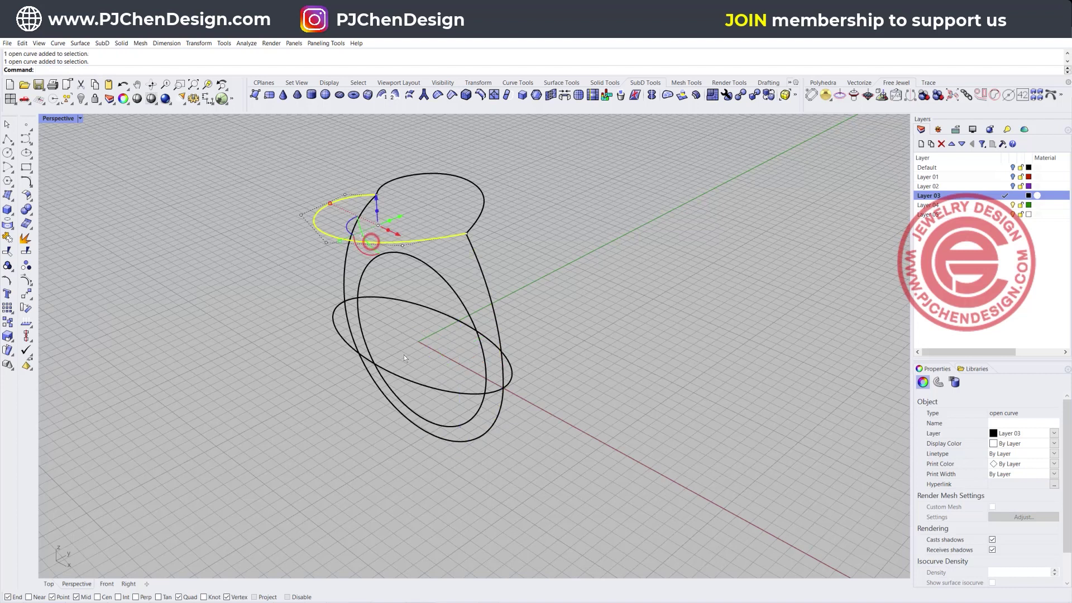
pyautogui.click(421, 386)
pyautogui.click(253, 321)
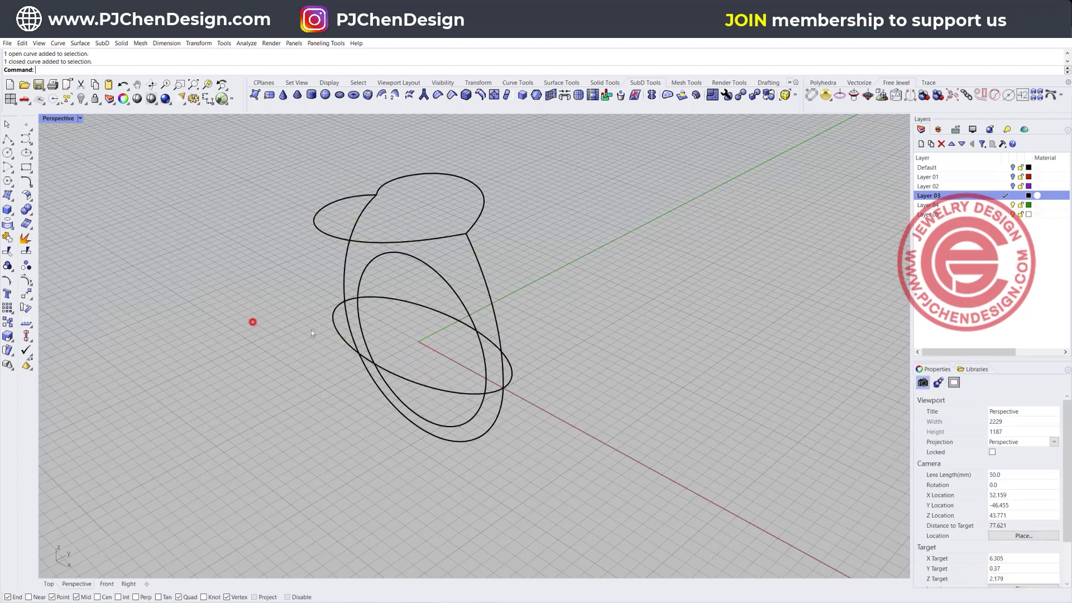
pyautogui.click(26, 252)
pyautogui.click(382, 370)
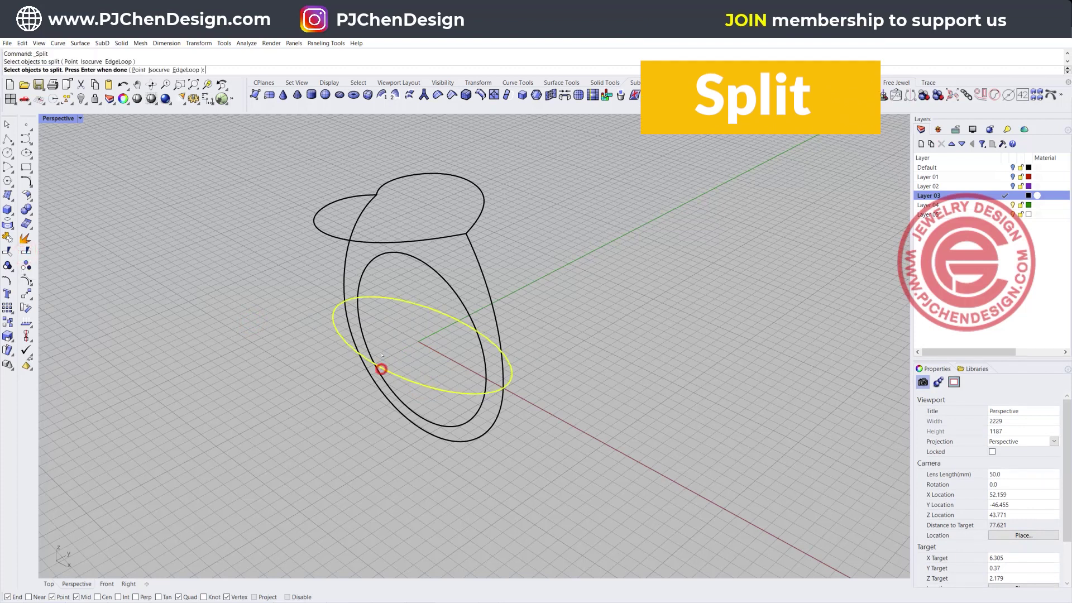
pyautogui.press('Return')
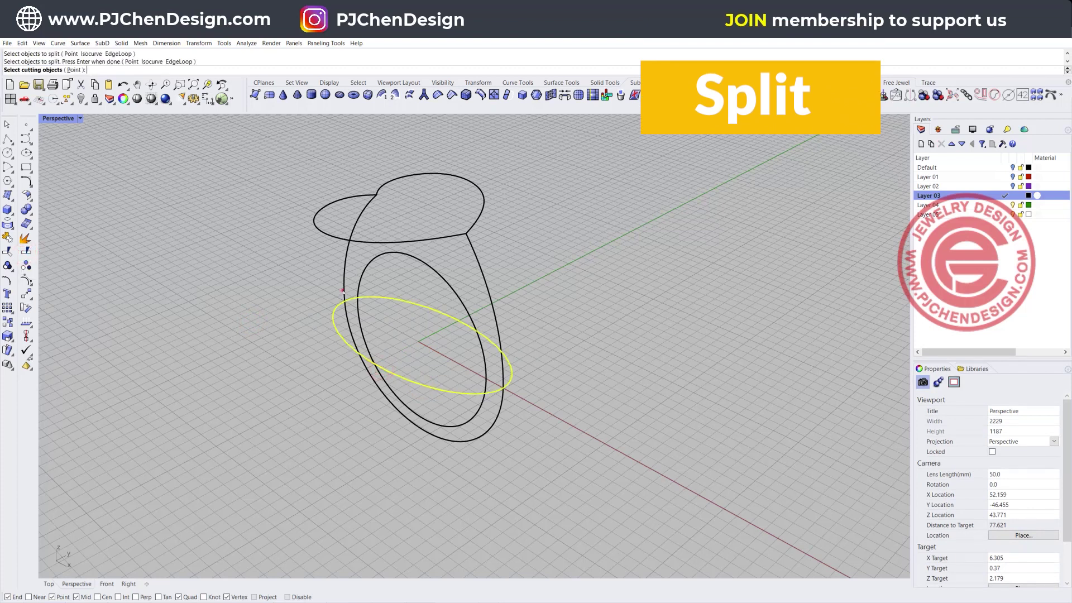
pyautogui.click(342, 291)
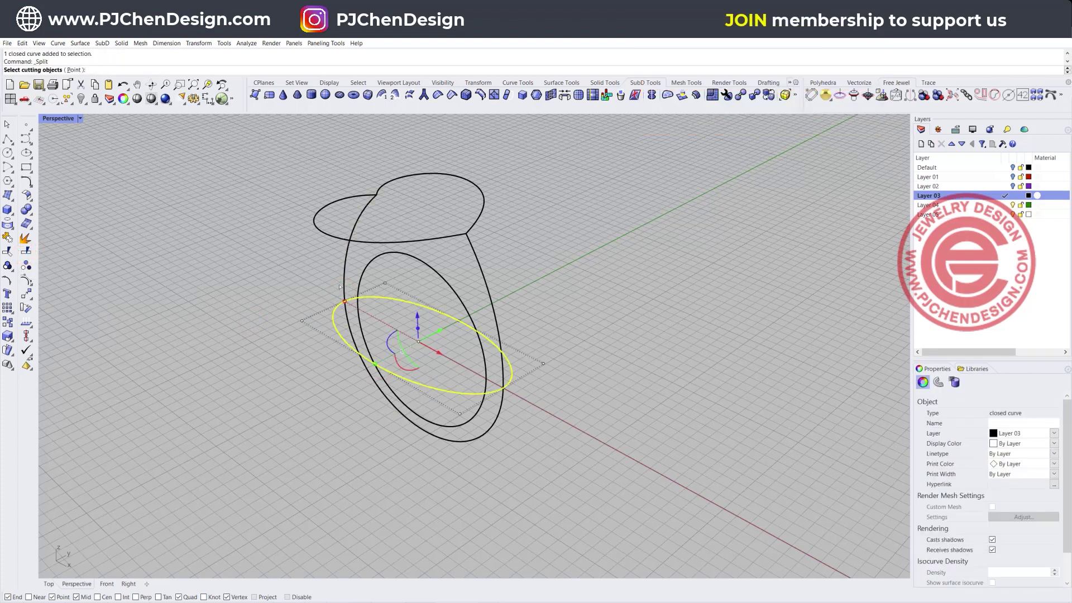
pyautogui.click(344, 281)
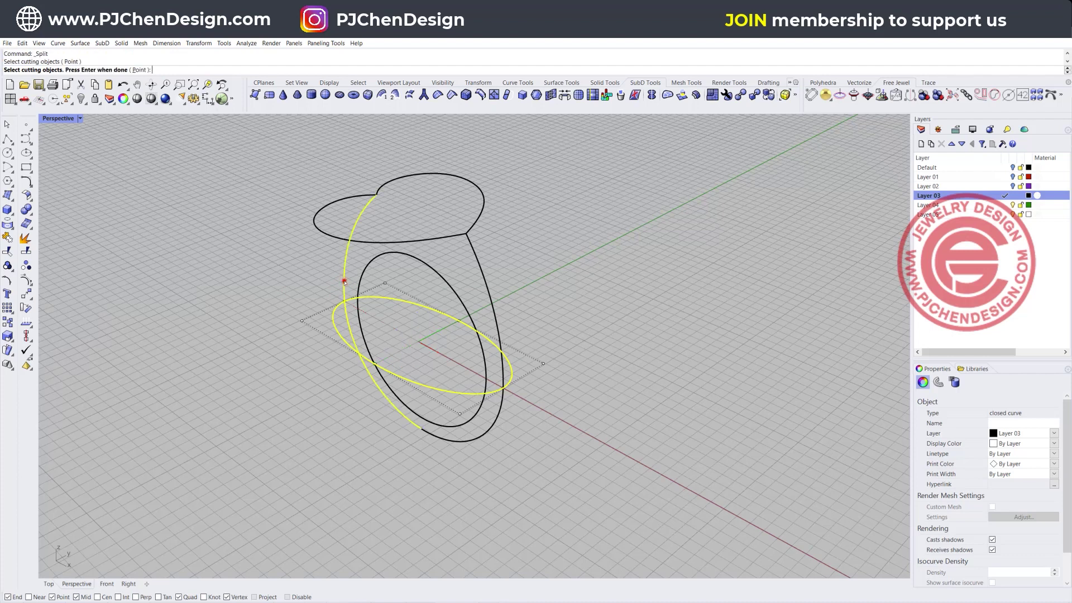
pyautogui.rightClick(493, 300)
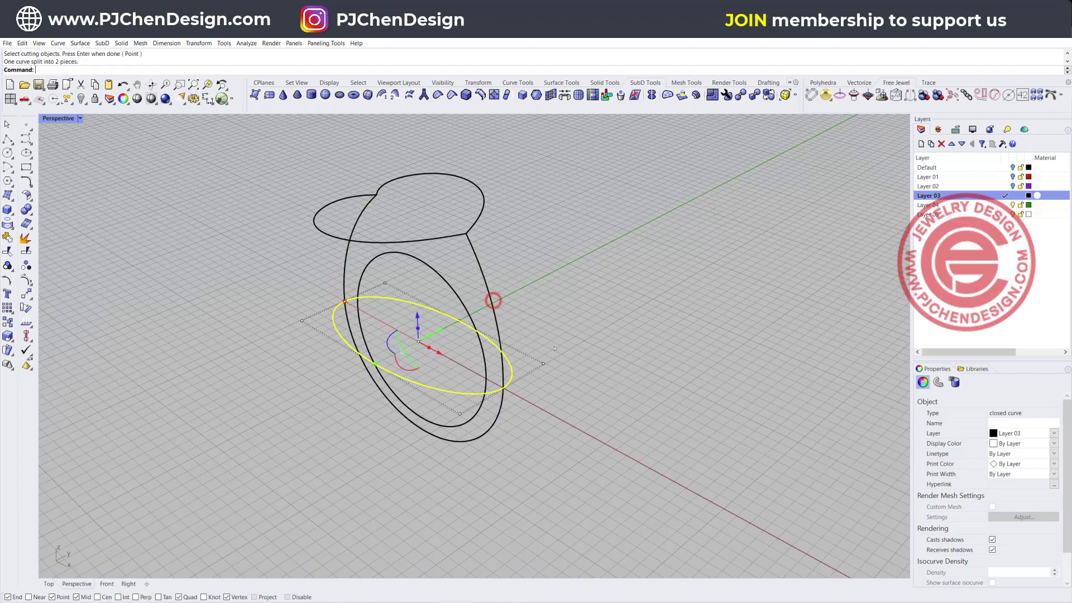
# Step: Check the two resulting ellipse arcs by selecting each, then clear the selection
pyautogui.click(514, 398)
pyautogui.click(510, 391)
pyautogui.click(471, 390)
pyautogui.click(512, 372)
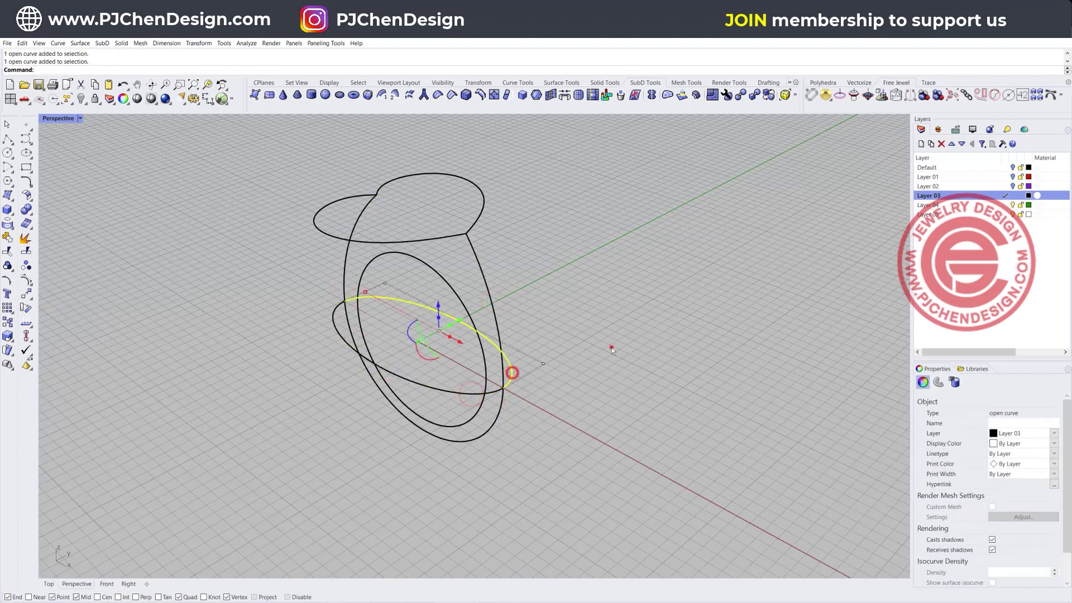
pyautogui.click(612, 350)
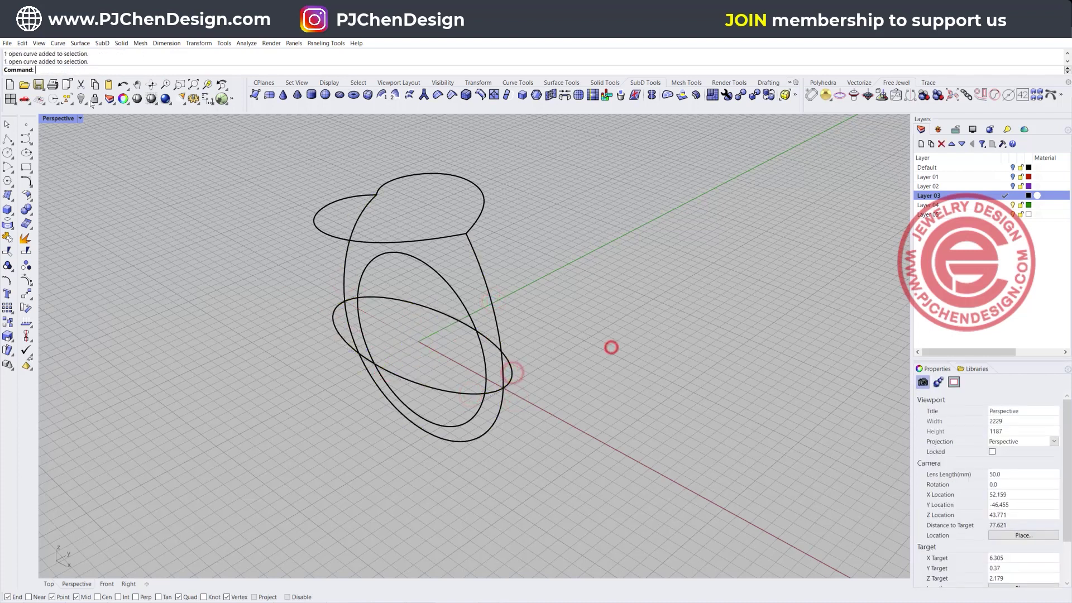
# Step: Sweep along both side rails with the heart curve and front ellipse arc as shapes, ending at a point
pyautogui.click(84, 45)
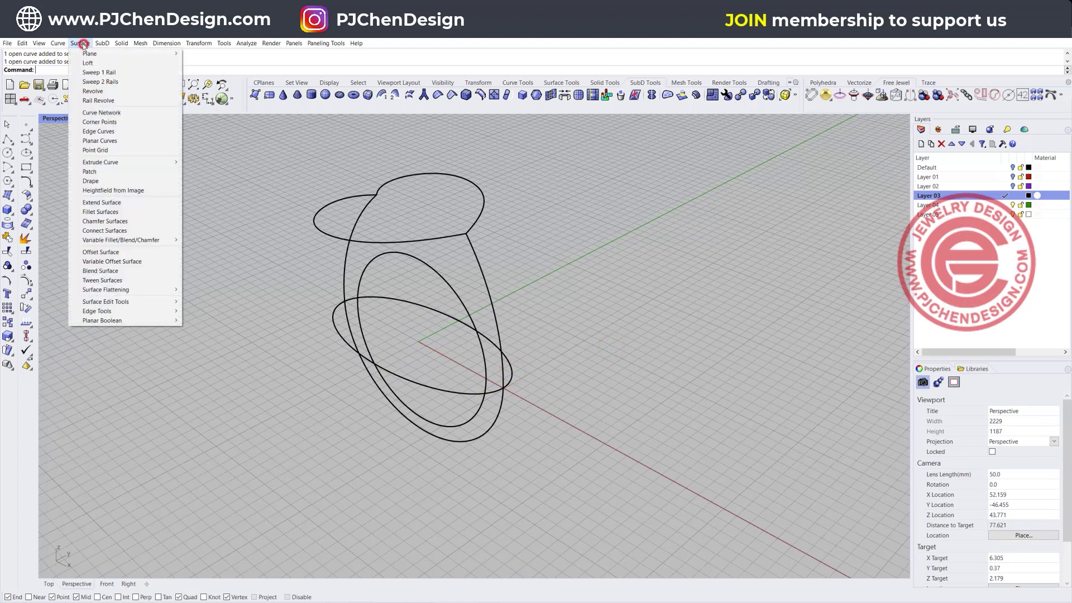
pyautogui.click(101, 82)
pyautogui.click(344, 273)
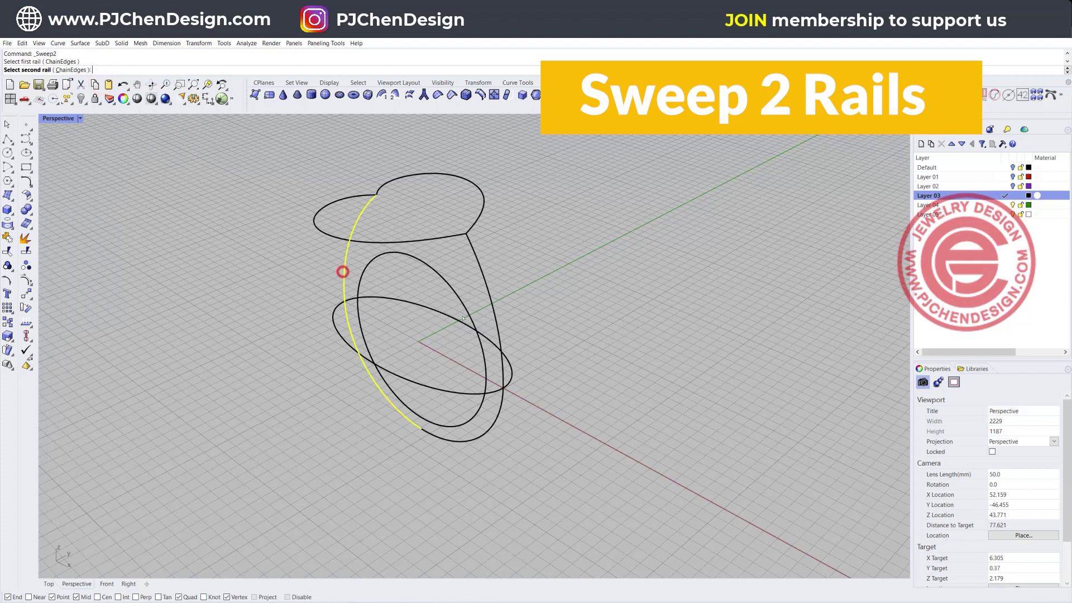
pyautogui.click(487, 293)
pyautogui.click(442, 239)
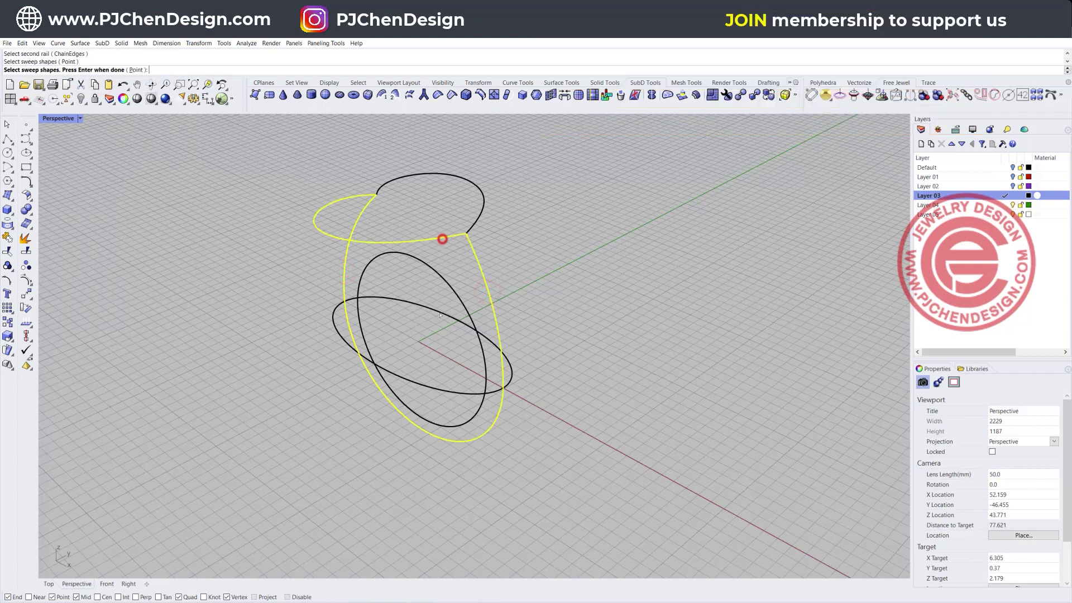
pyautogui.click(426, 389)
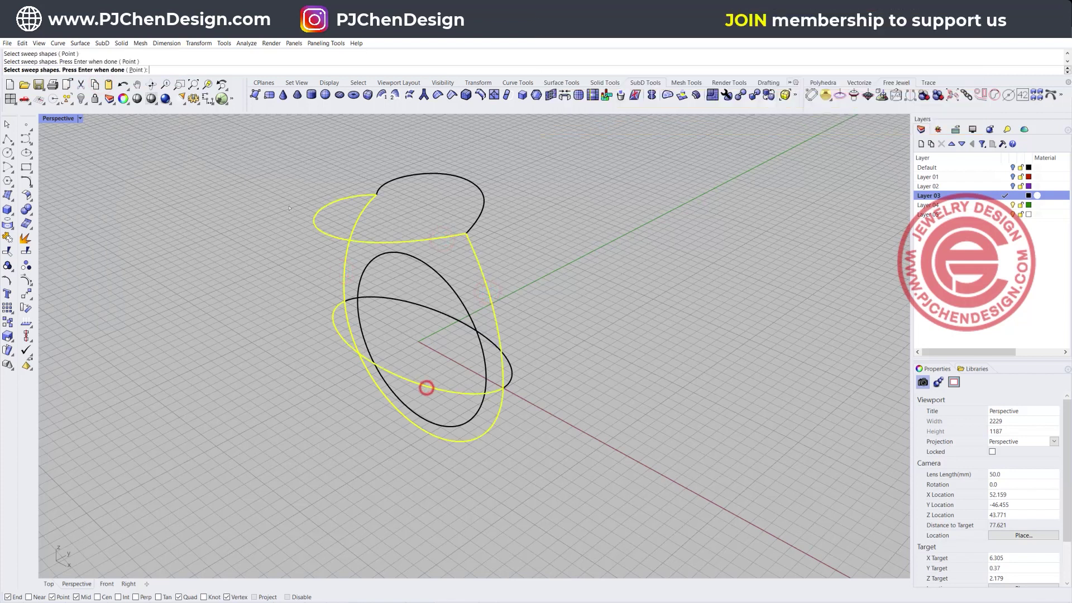
pyautogui.click(135, 71)
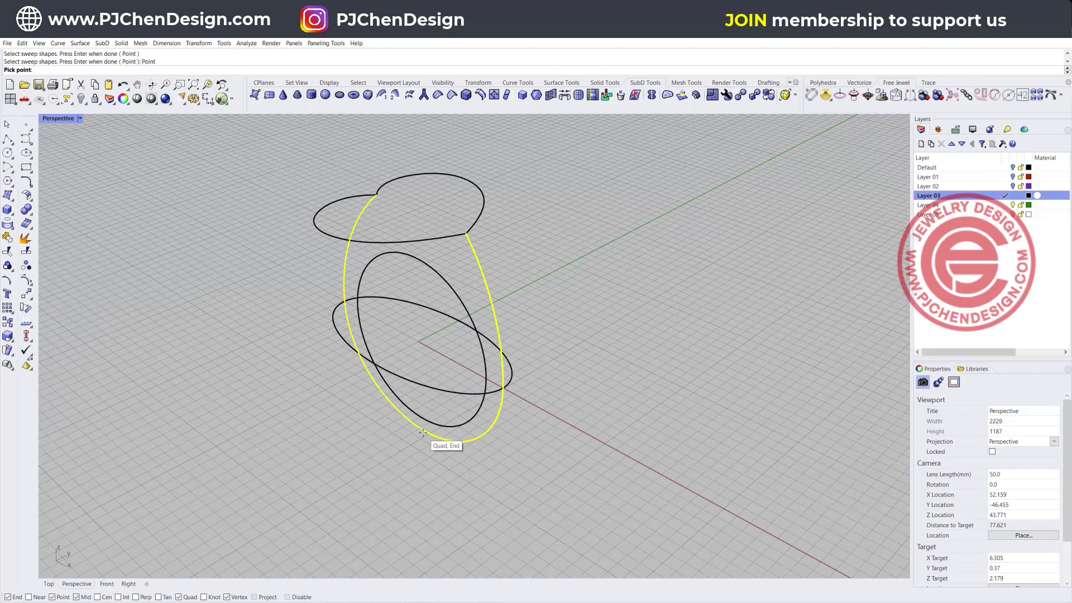
pyautogui.click(422, 432)
pyautogui.moveTo(423, 433); pyautogui.dragTo(581, 333, button='right')
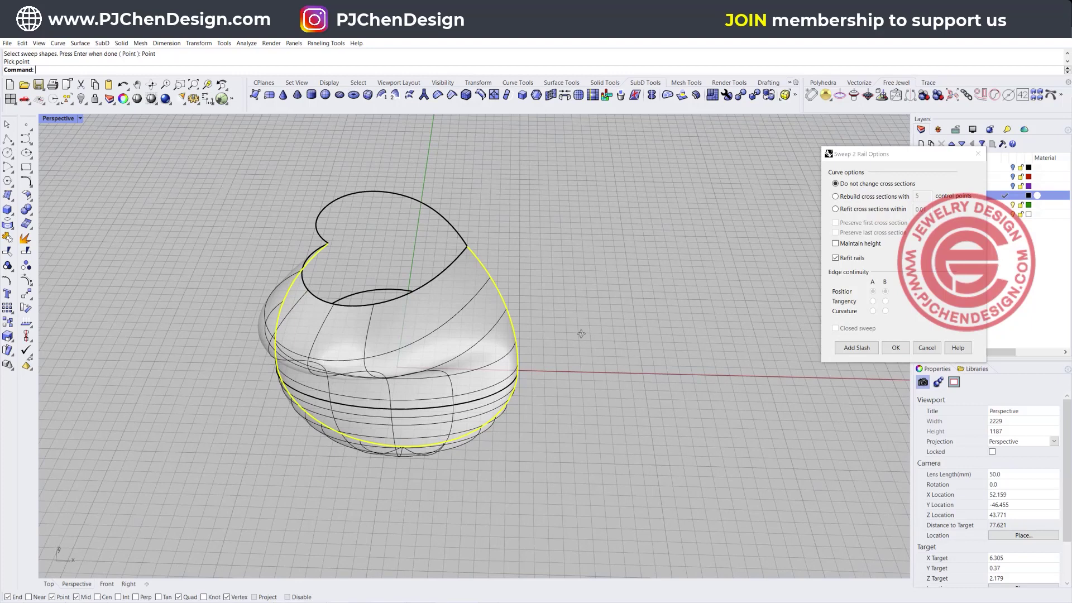
pyautogui.click(895, 347)
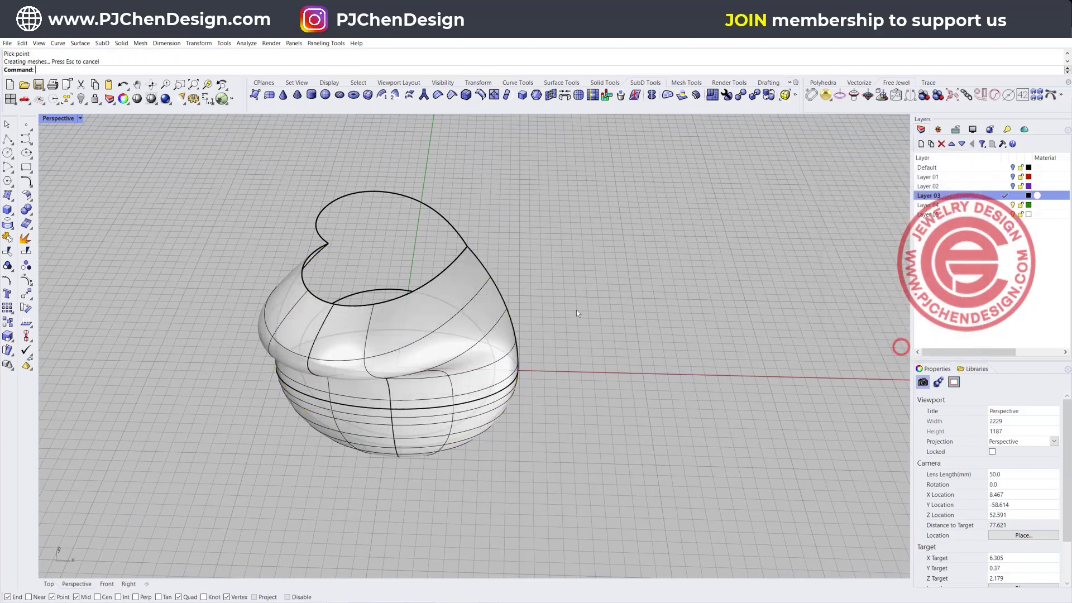
pyautogui.moveTo(548, 300); pyautogui.dragTo(481, 315, button='right')
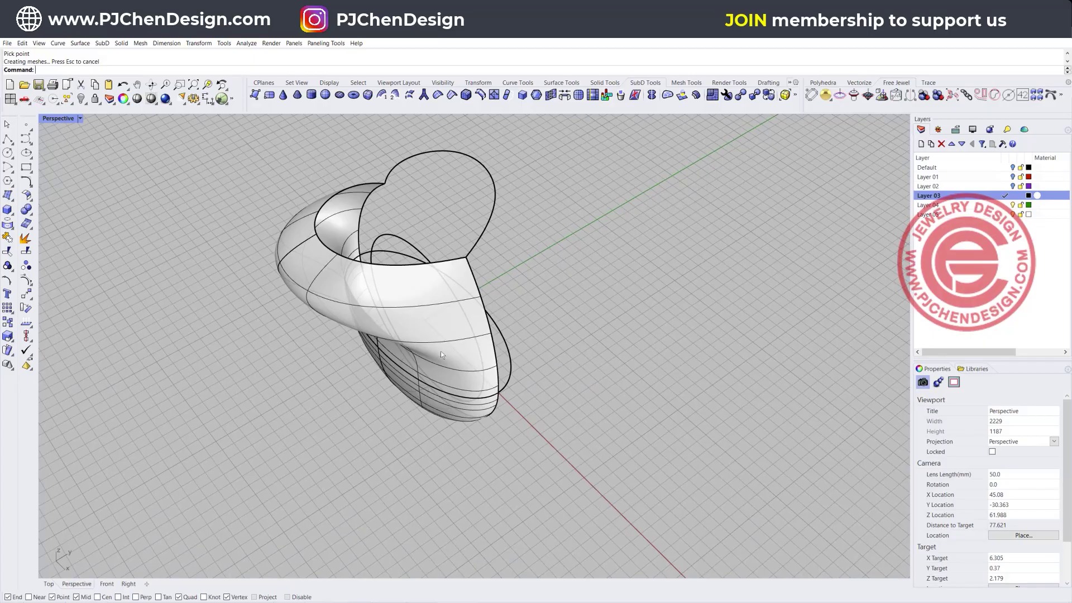
pyautogui.moveTo(466, 363); pyautogui.dragTo(421, 275, button='right')
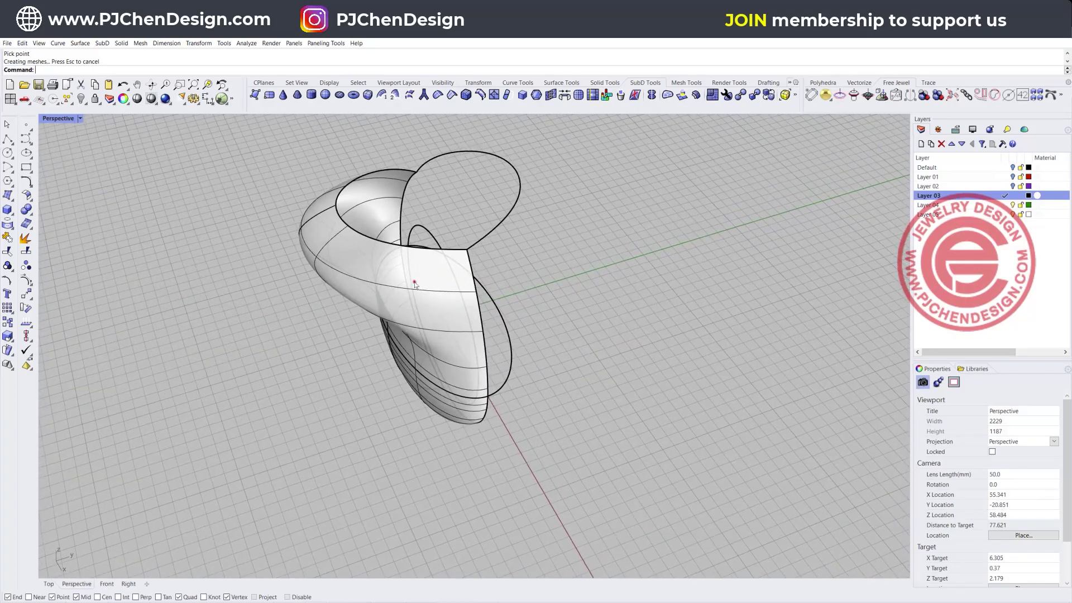
# Step: Mirror the swept half surface in the Right view to create the other half
pyautogui.click(421, 274)
pyautogui.click(352, 261)
pyautogui.doubleClick(50, 119)
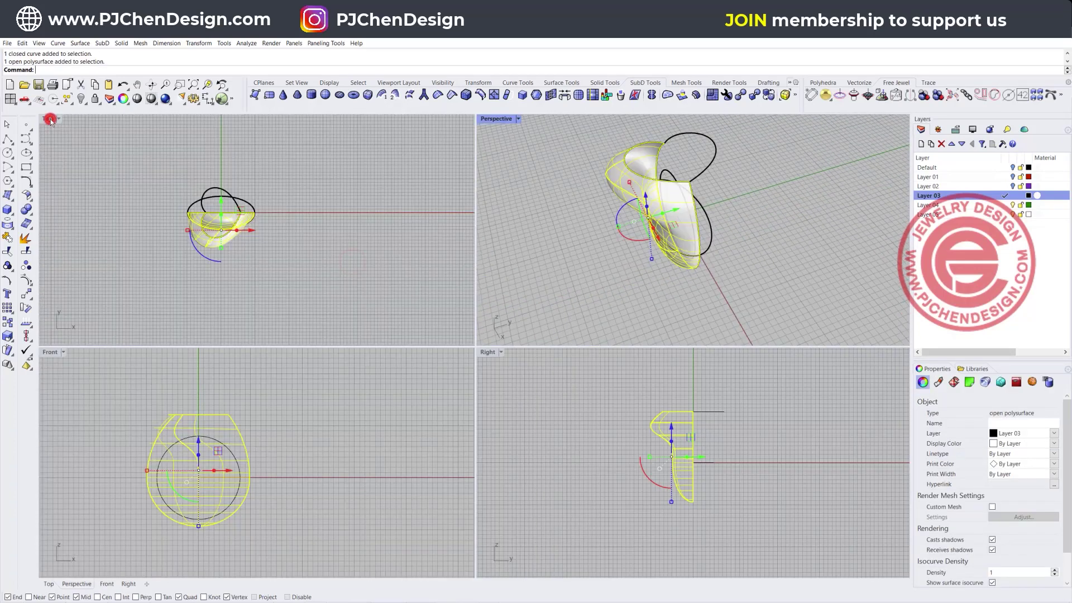
pyautogui.click(26, 294)
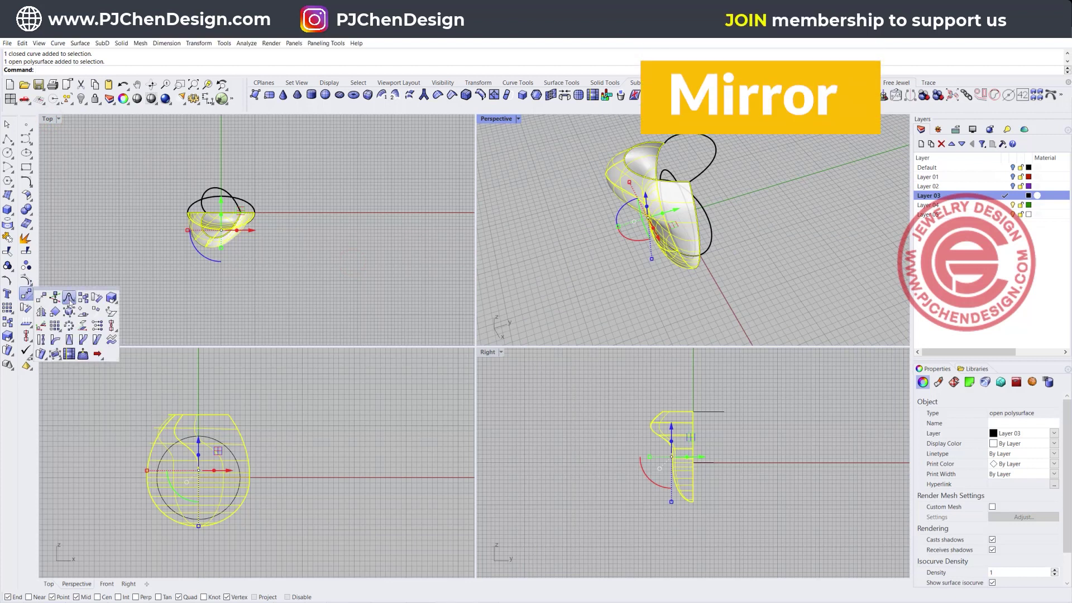
pyautogui.click(41, 311)
pyautogui.click(694, 412)
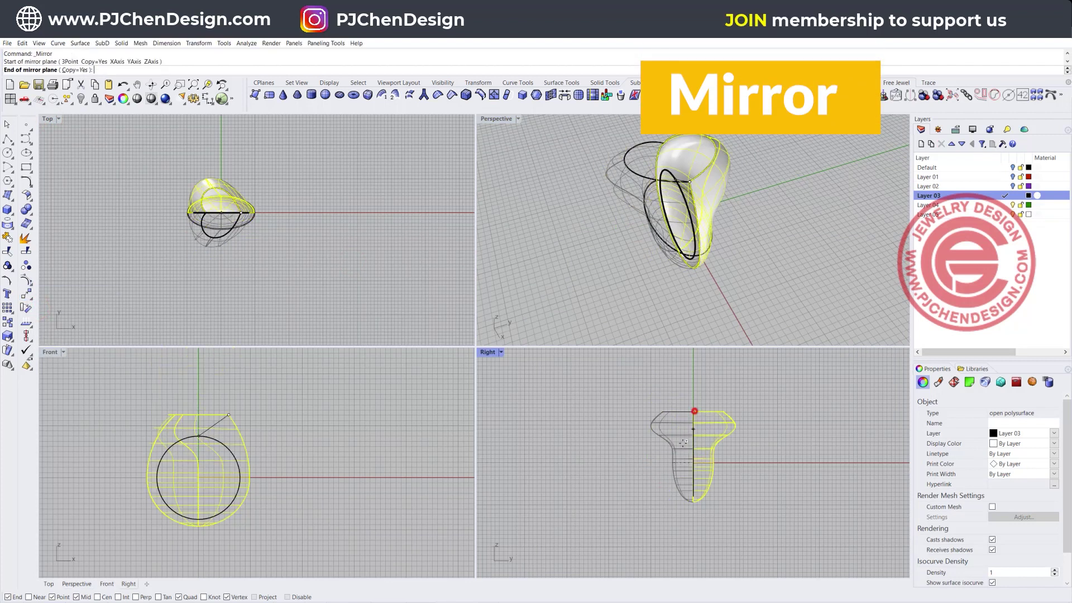
pyautogui.click(684, 452)
pyautogui.scroll(4, 704, 428)
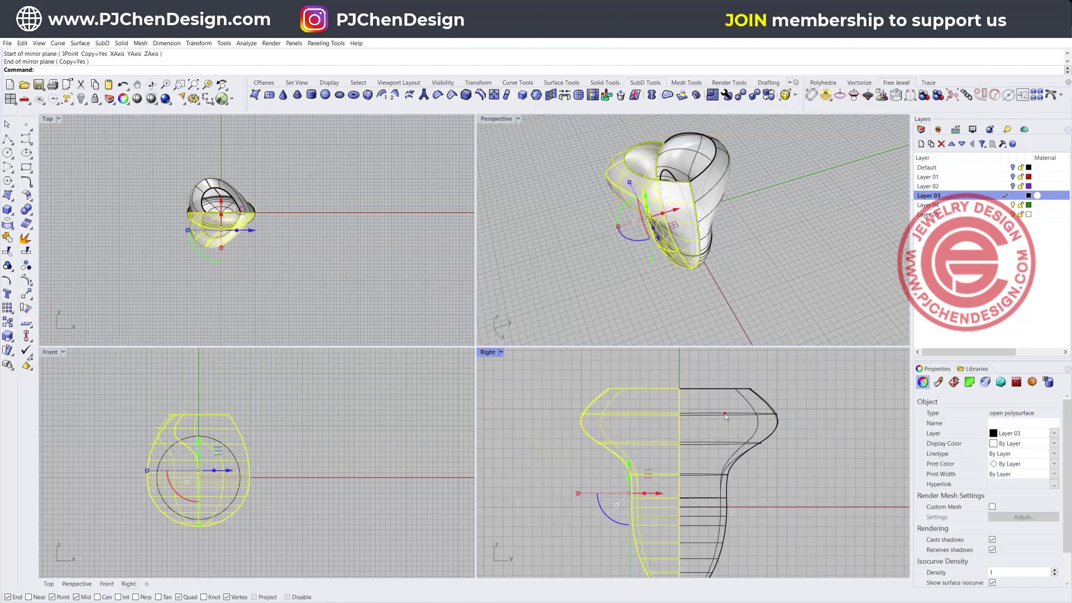
# Step: Join both ring halves into one polysurface
pyautogui.keyDown('shift'); pyautogui.click(724, 413); pyautogui.keyUp('shift')
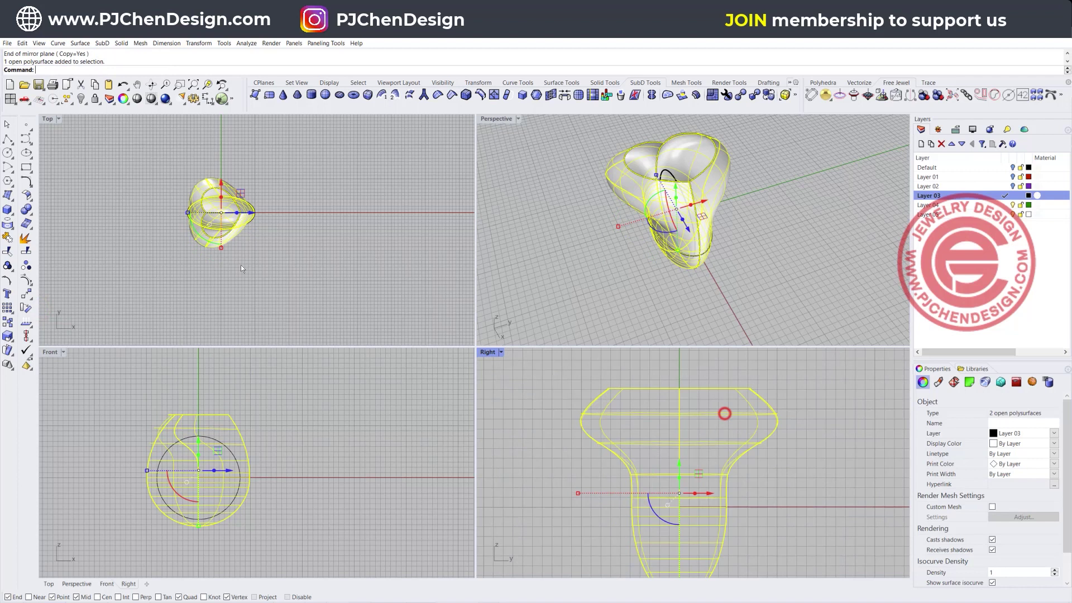
pyautogui.click(8, 224)
pyautogui.click(605, 237)
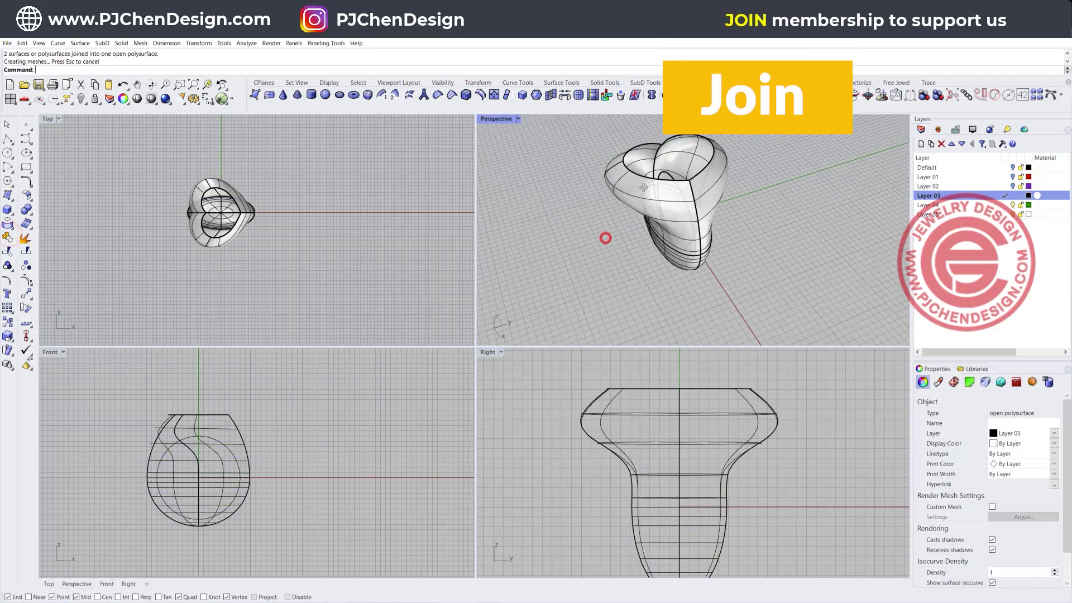
pyautogui.moveTo(605, 238); pyautogui.dragTo(718, 151, button='right')
pyautogui.click(681, 190)
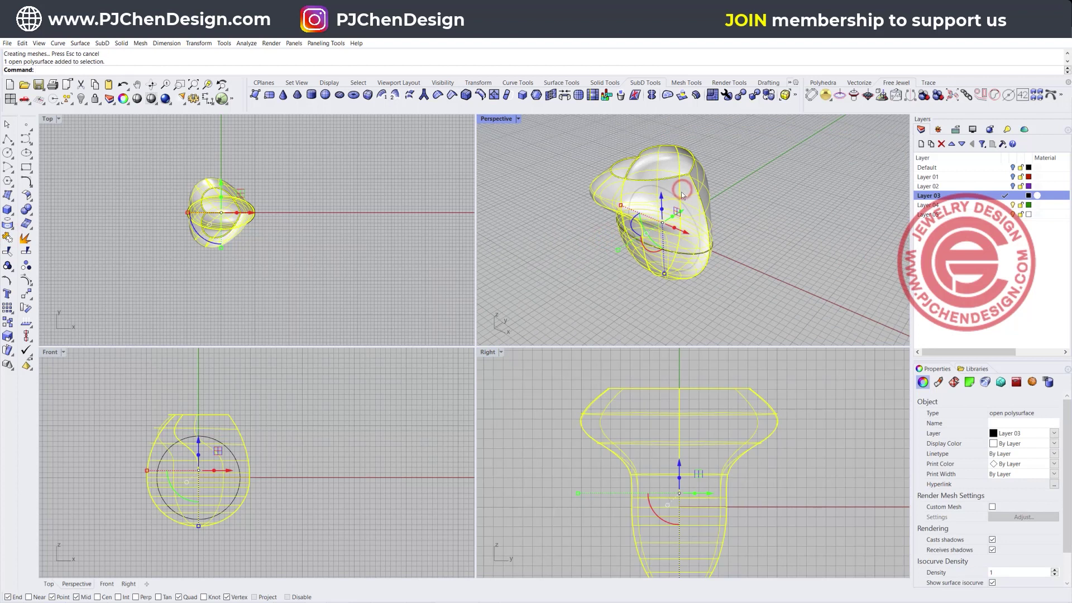
# Step: Cap the joined ring's open ends to make a closed solid
pyautogui.press('Return')
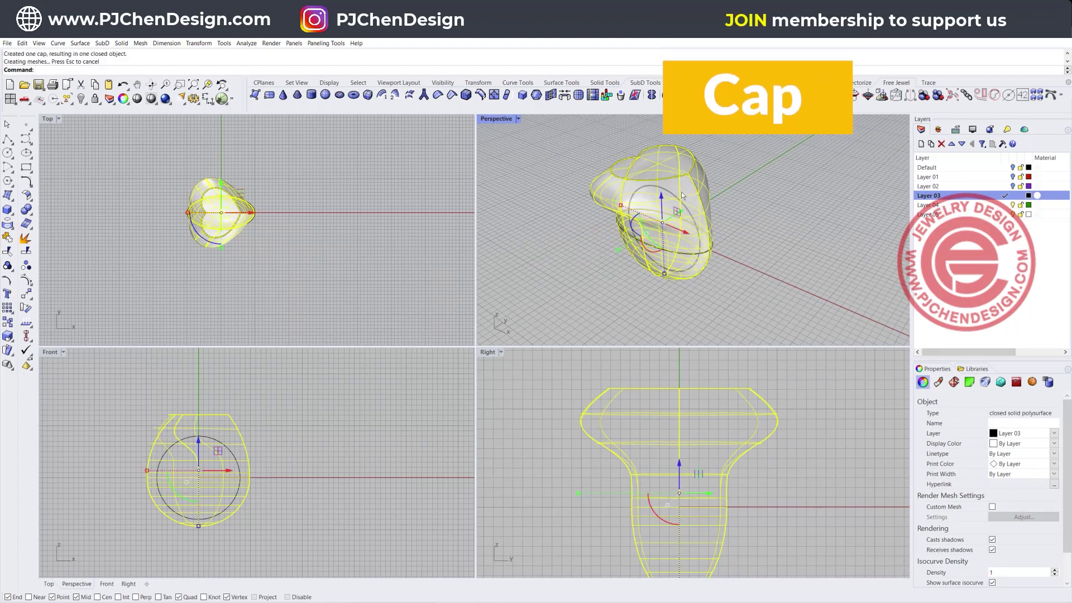
pyautogui.click(777, 236)
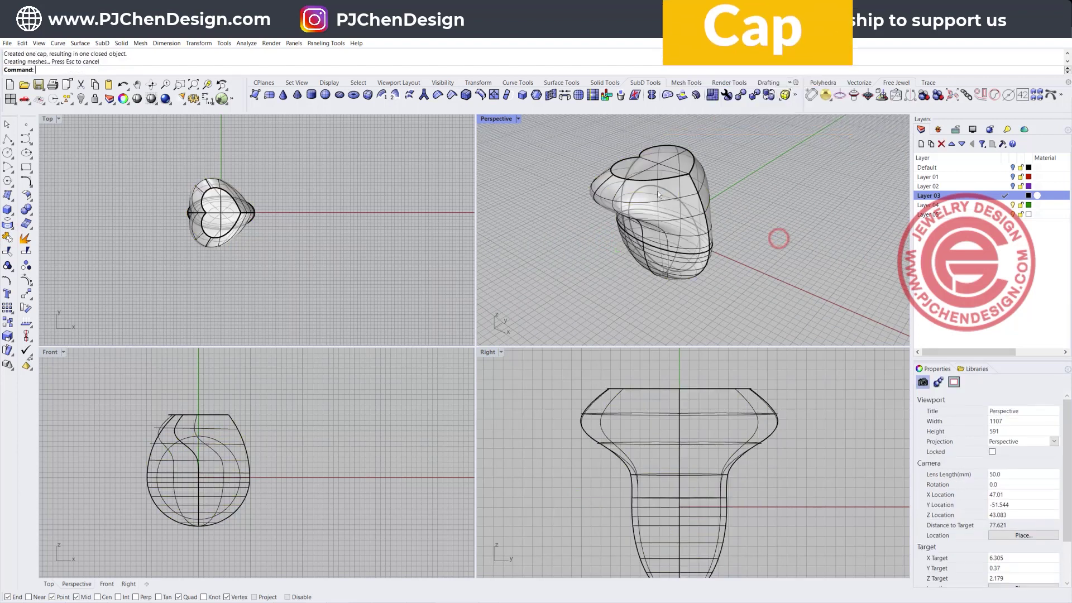
pyautogui.moveTo(778, 236); pyautogui.dragTo(675, 196, button='right')
# Step: Extrude the 16 mm circle straight on both sides into a solid cylinder
pyautogui.click(674, 195)
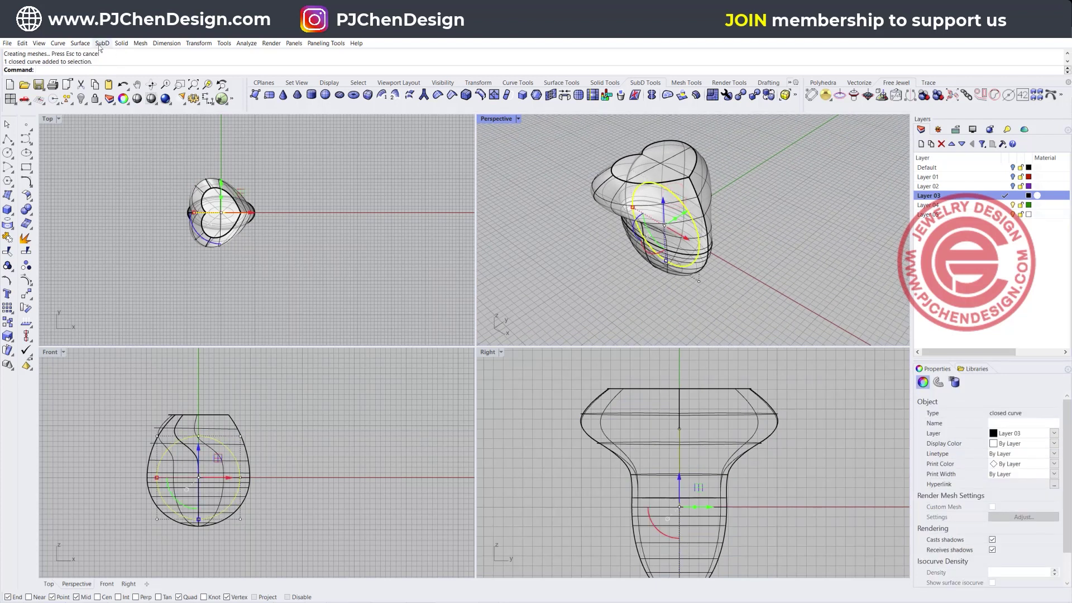
pyautogui.scroll(4, 677, 237)
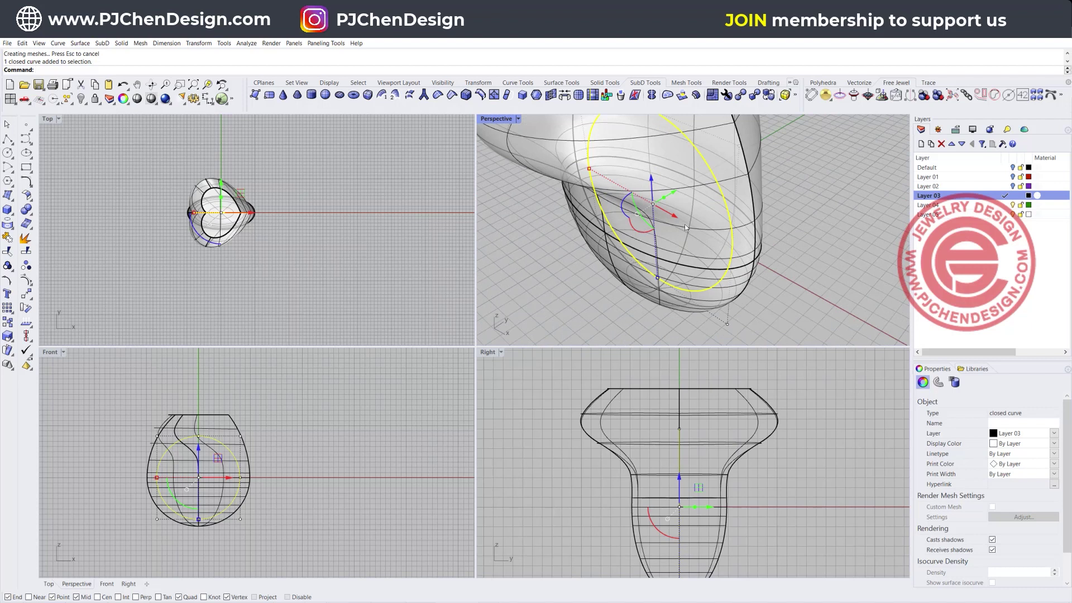
pyautogui.scroll(-2, 693, 190)
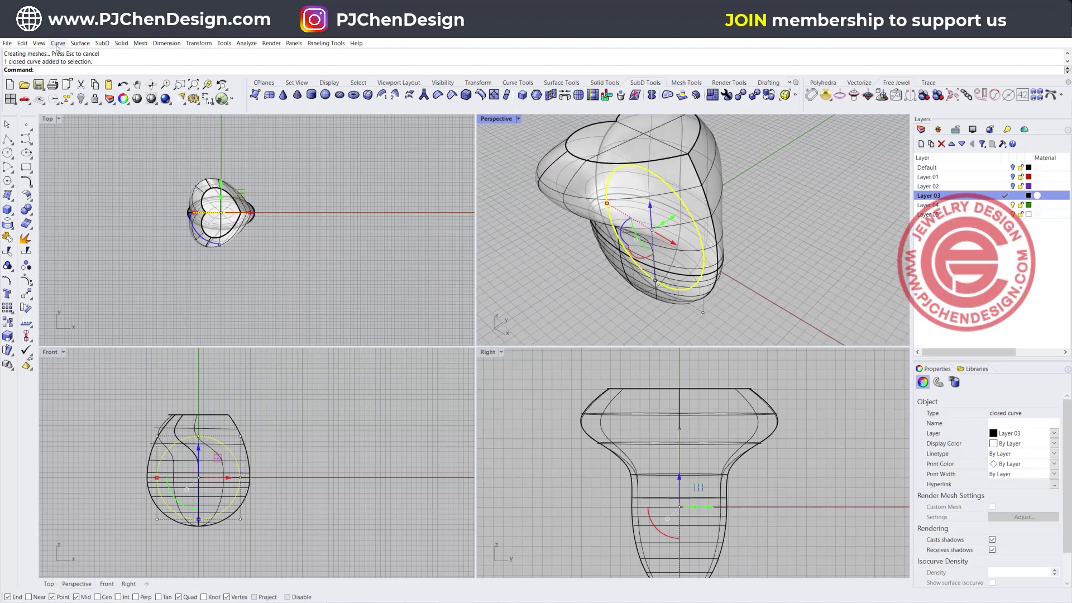
pyautogui.click(122, 44)
pyautogui.moveTo(163, 196)
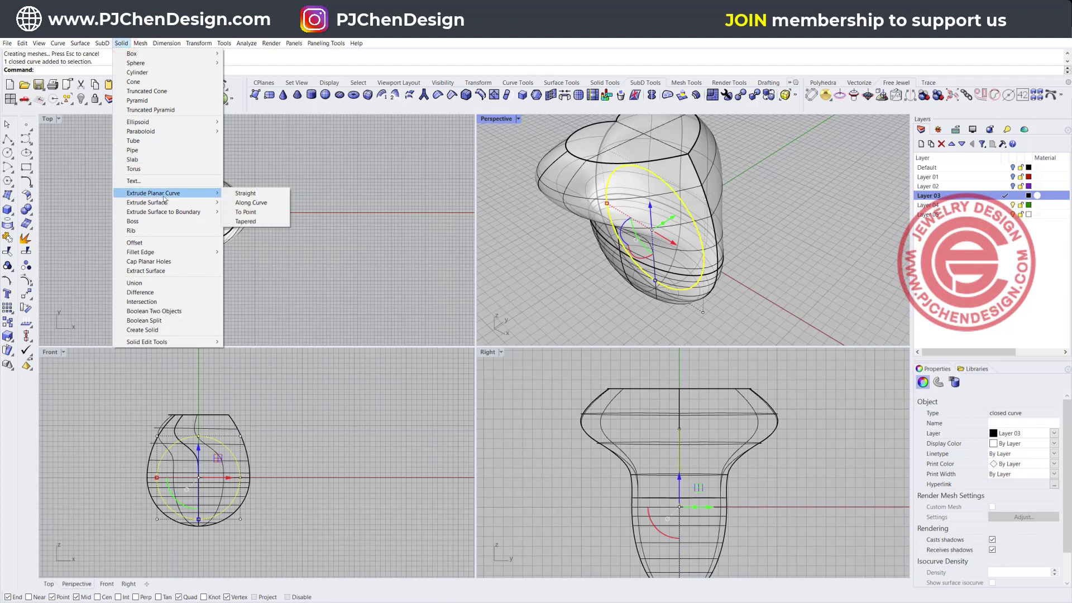
pyautogui.click(261, 198)
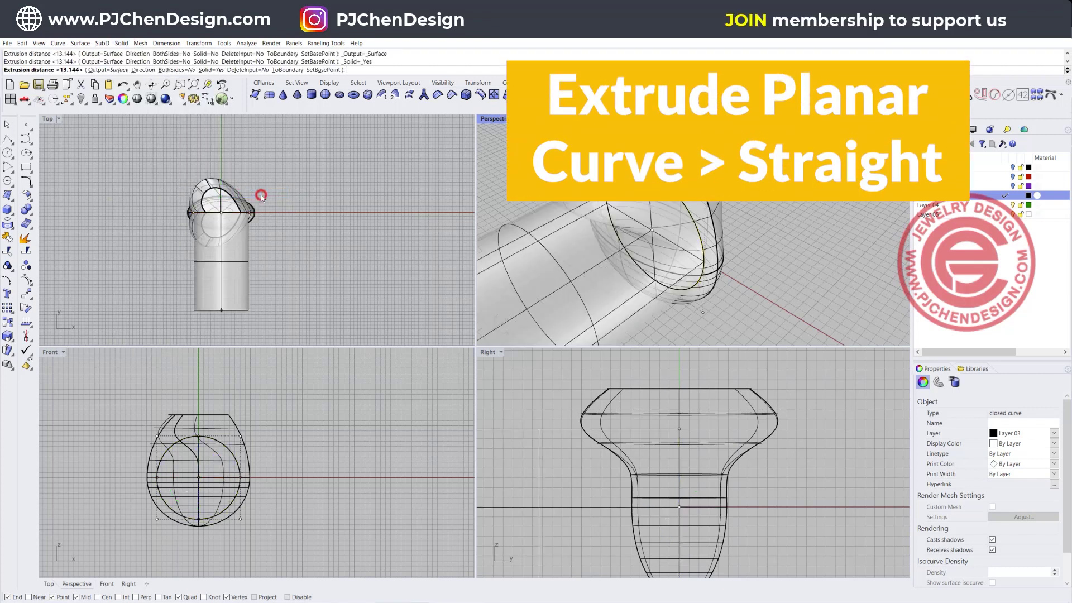
pyautogui.click(177, 69)
pyautogui.click(235, 153)
pyautogui.click(367, 207)
pyautogui.moveTo(642, 223)
pyautogui.mouseDown(button='right')
pyautogui.moveTo(727, 215)
pyautogui.moveTo(633, 241)
pyautogui.mouseUp(button='right')
pyautogui.click(128, 185)
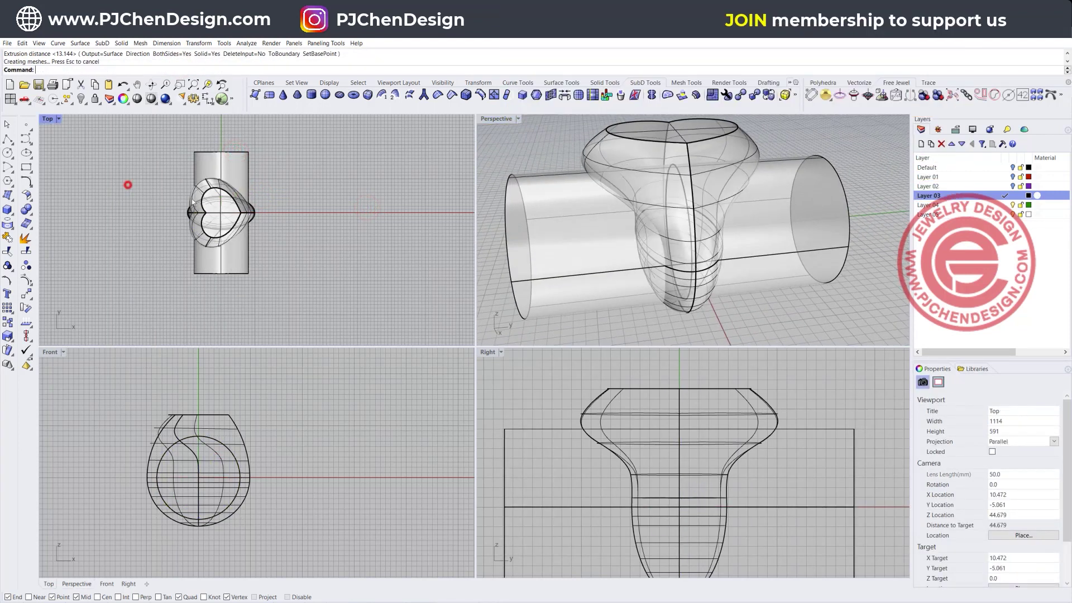
# Step: Boolean-subtract the cylinder from the ring to cut the finger hole
pyautogui.click(26, 210)
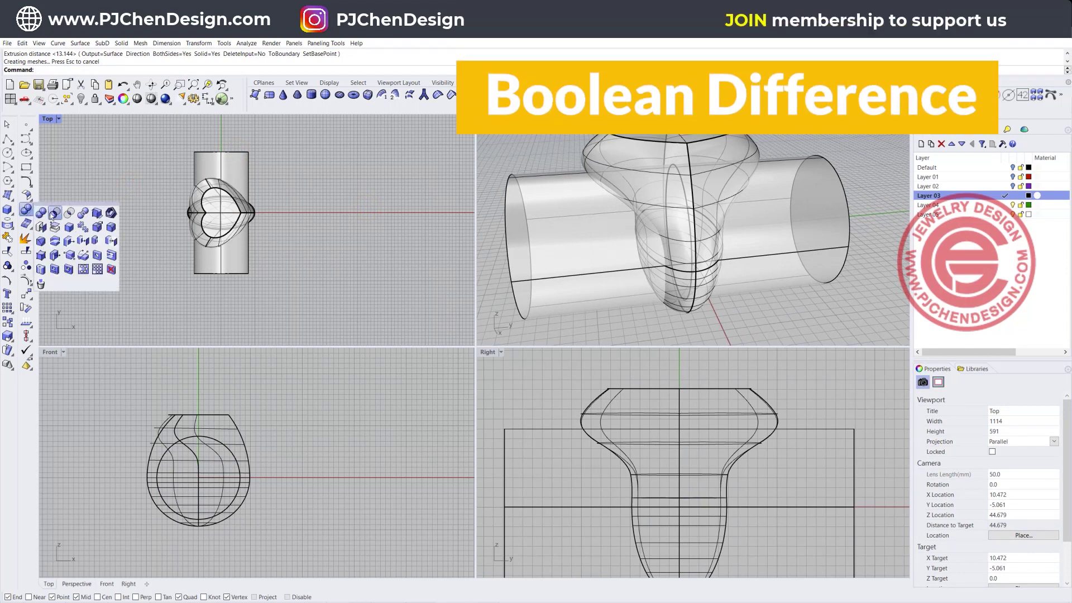
pyautogui.click(49, 212)
pyautogui.click(192, 196)
pyautogui.press('Return')
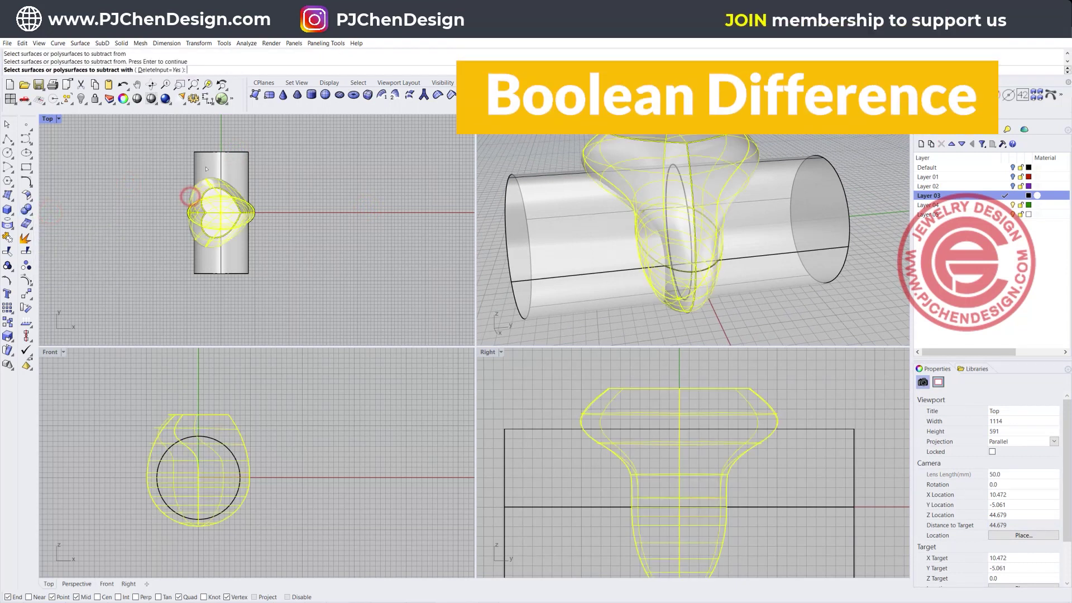
pyautogui.click(205, 167)
pyautogui.press('Return')
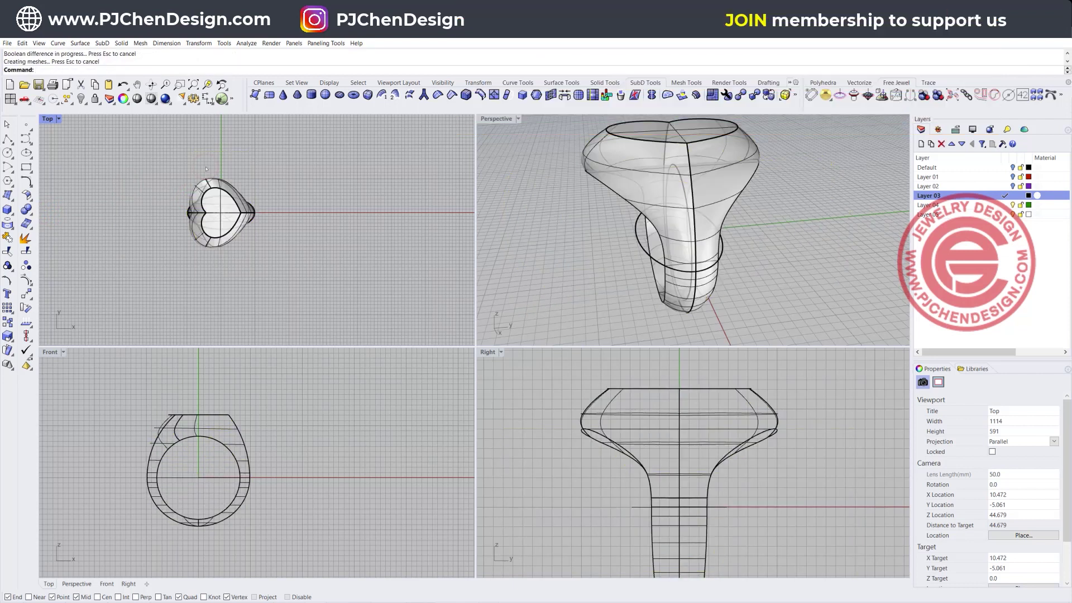
# Step: Draw a box with its first corner at the origin (0), spanning the ring head
pyautogui.click(26, 210)
pyautogui.click(12, 214)
pyautogui.click(23, 214)
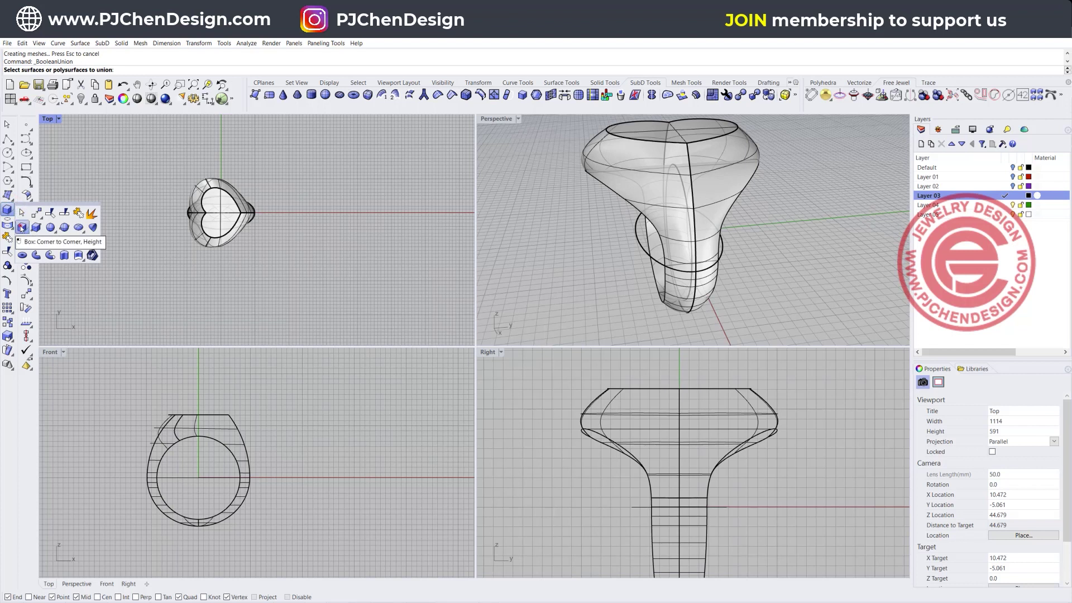
pyautogui.write('0')
pyautogui.press('Return')
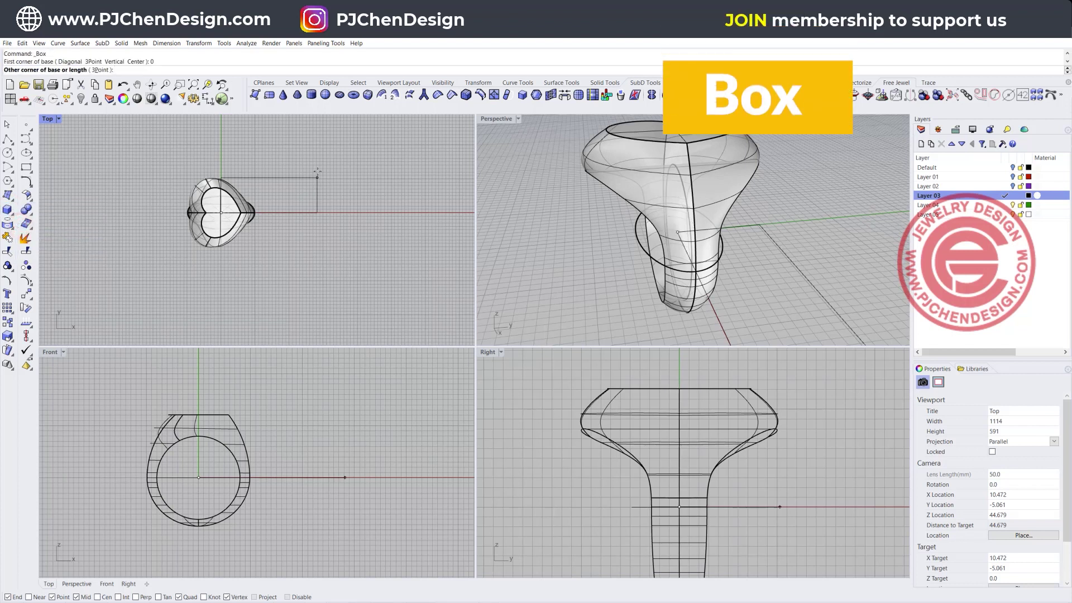
pyautogui.click(349, 141)
pyautogui.moveTo(318, 423); pyautogui.dragTo(312, 479, button='right')
pyautogui.click(334, 372)
# Step: Move the box with the gumball so it covers one half of the heart-shaped head
pyautogui.click(409, 400)
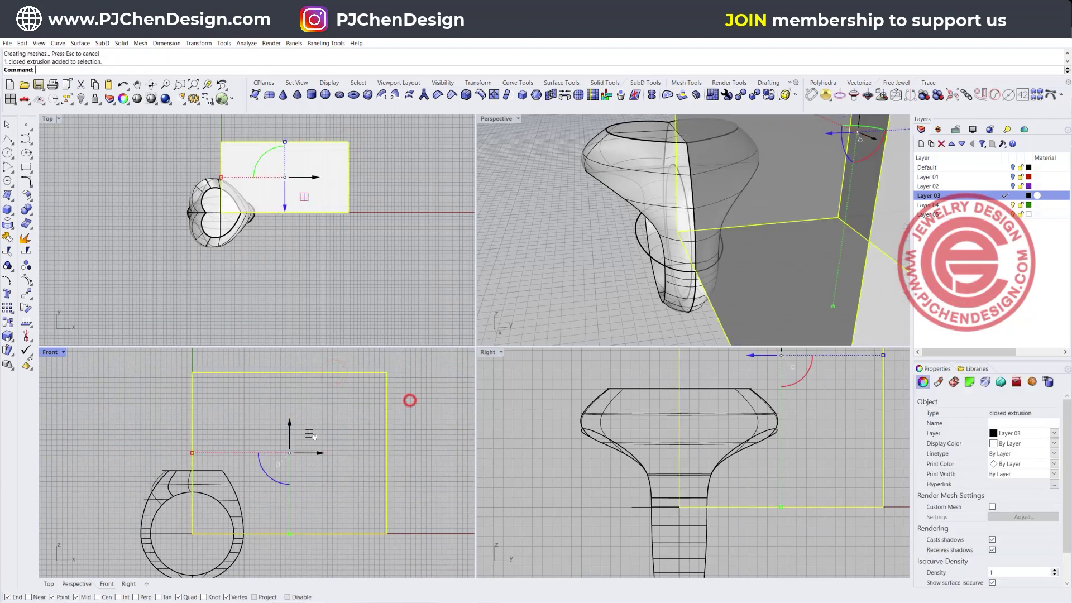
pyautogui.moveTo(307, 434); pyautogui.dragTo(341, 396, button='right')
pyautogui.moveTo(340, 395); pyautogui.dragTo(252, 462)
pyautogui.click(303, 279)
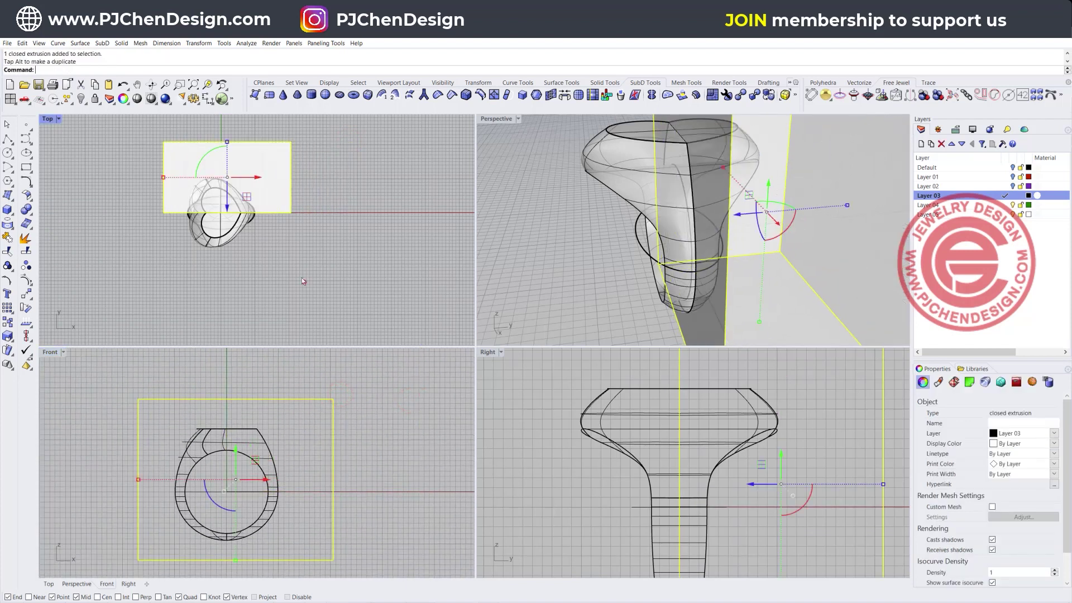
pyautogui.click(26, 210)
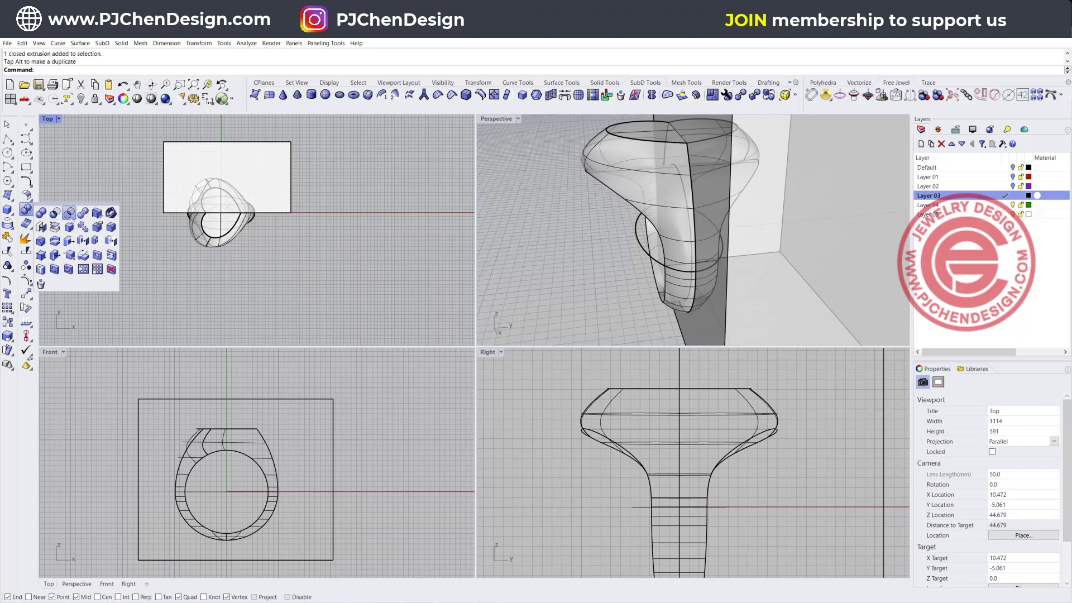
# Step: Boolean Split the ring with the box, then delete the cutting box
pyautogui.click(82, 215)
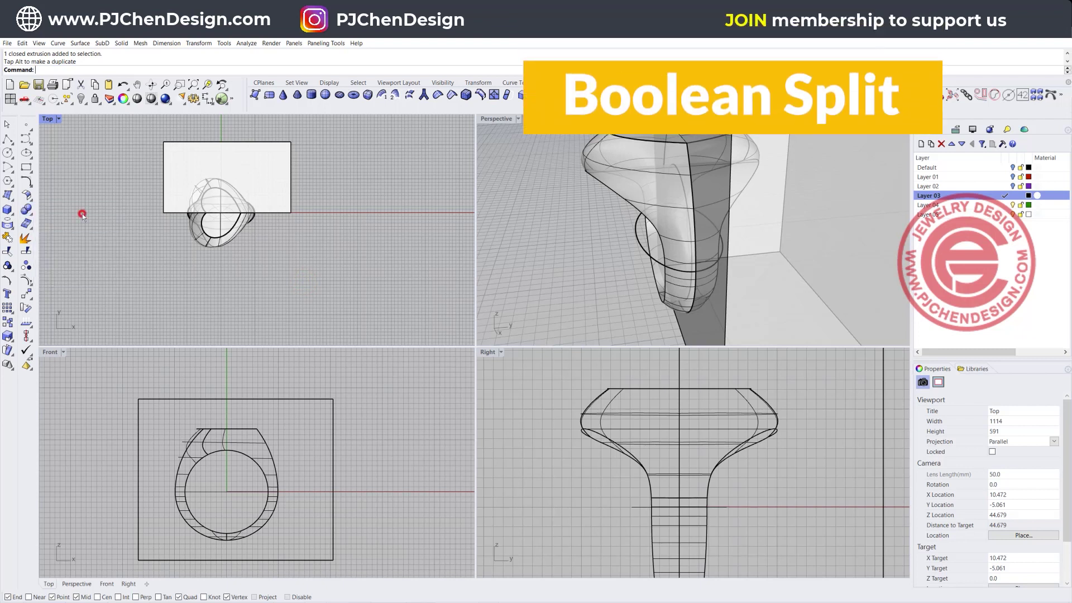
pyautogui.click(209, 241)
pyautogui.press('Return')
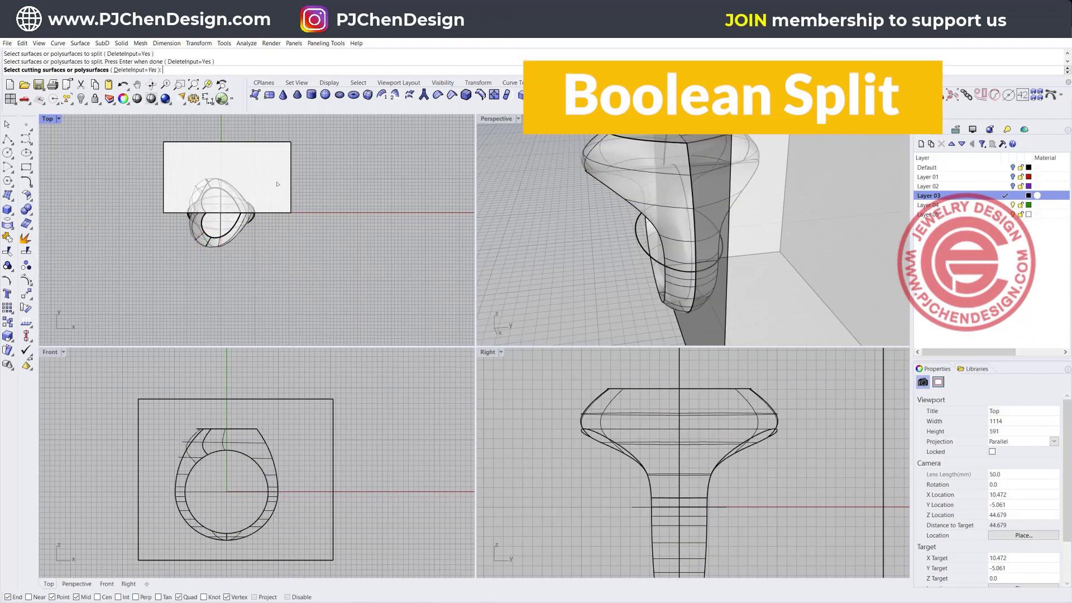
pyautogui.click(275, 179)
pyautogui.press('Return')
pyautogui.click(333, 205)
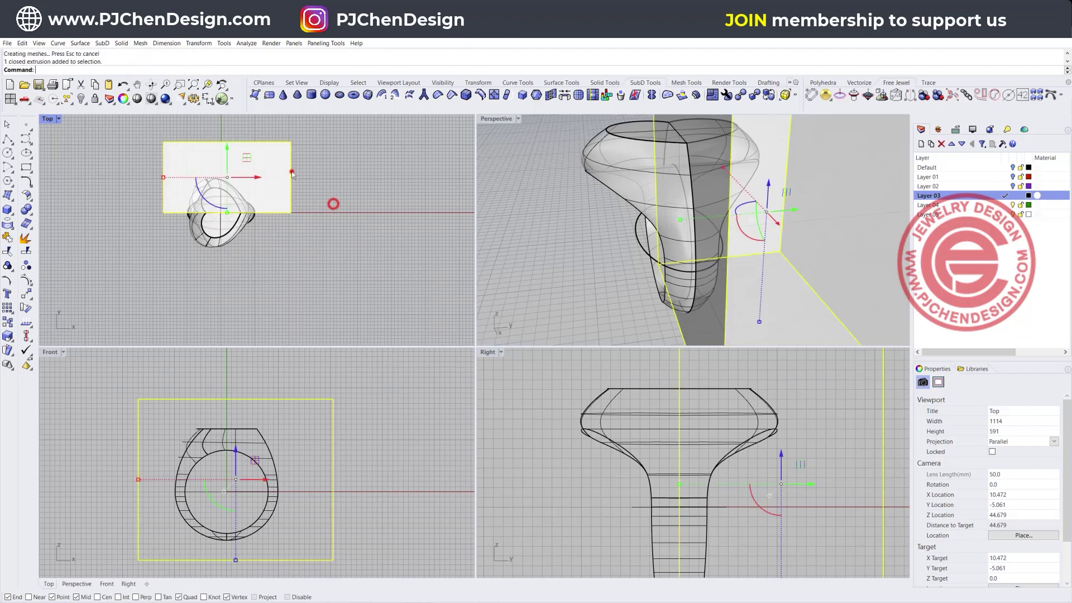
pyautogui.click(290, 172)
pyautogui.press('Delete')
# Step: Check the two ring halves, then select all curves and hide them
pyautogui.click(225, 197)
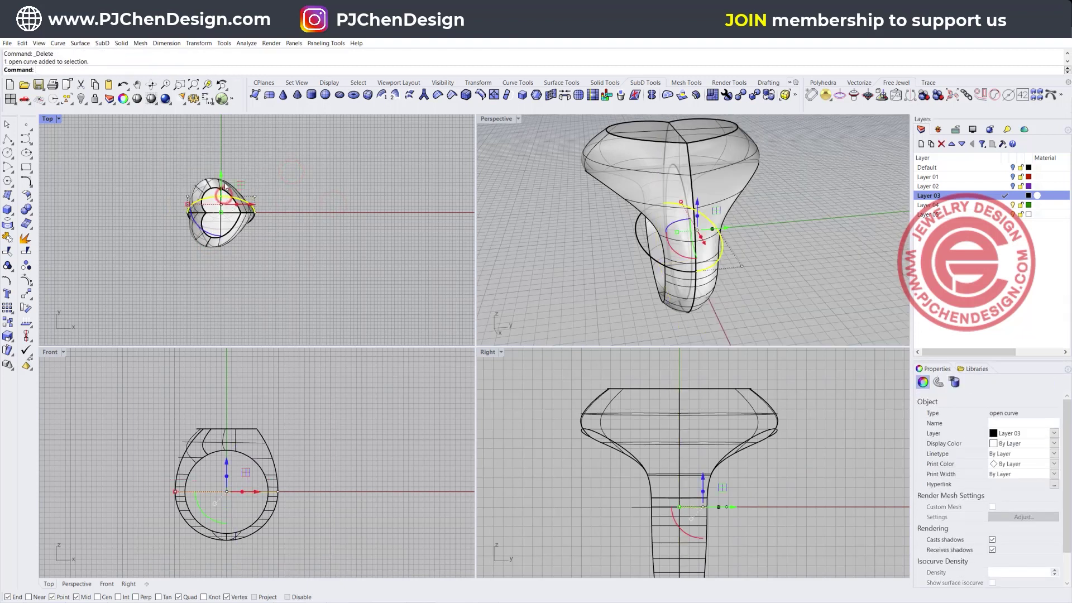
pyautogui.click(222, 185)
pyautogui.click(239, 186)
pyautogui.press('Escape')
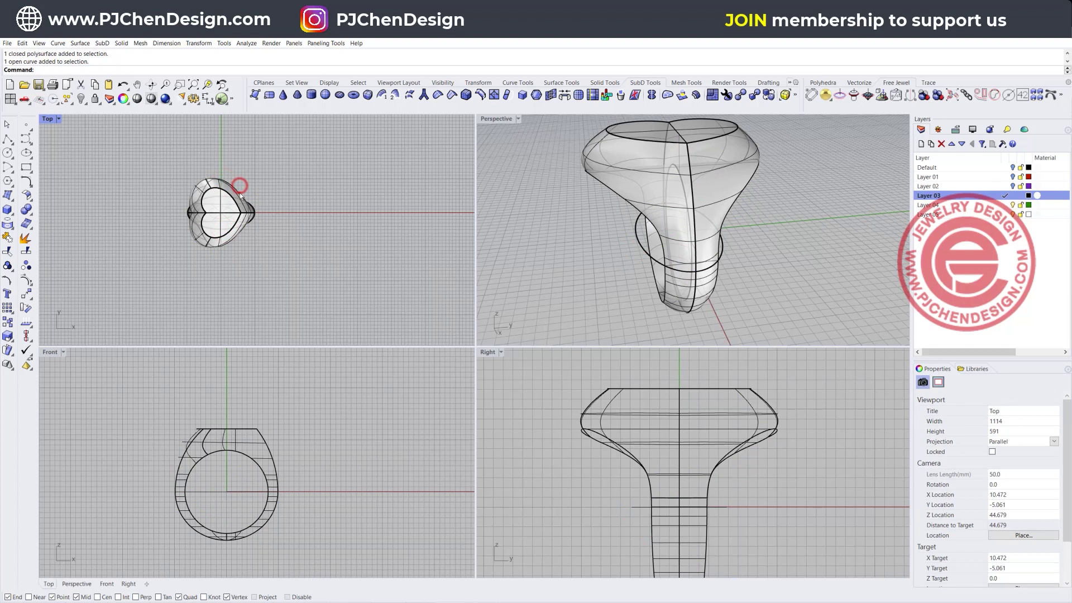
pyautogui.click(239, 191)
pyautogui.click(228, 245)
pyautogui.click(291, 250)
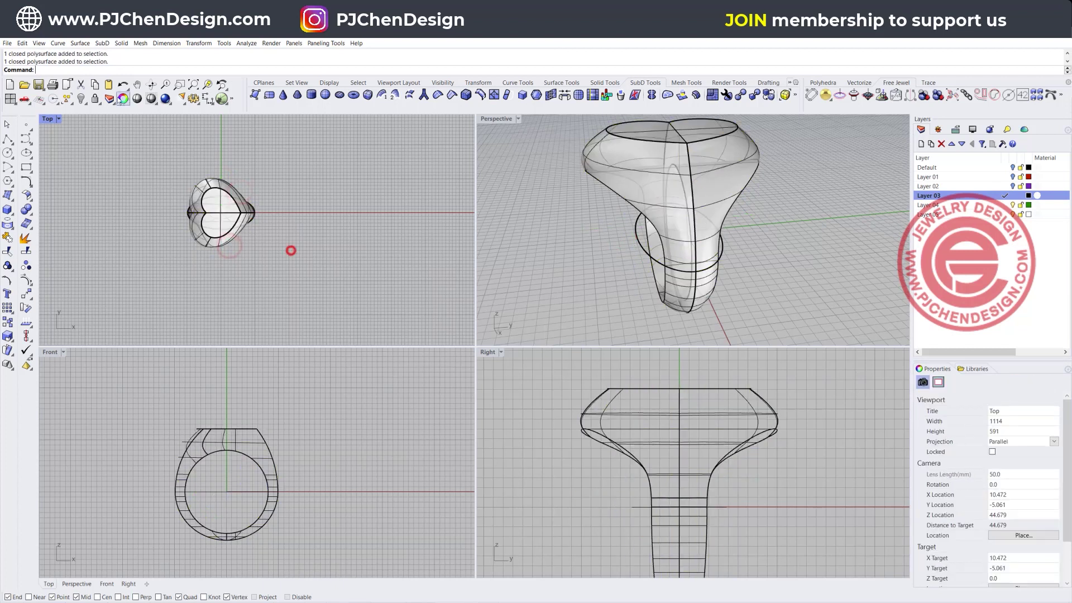
pyautogui.click(67, 99)
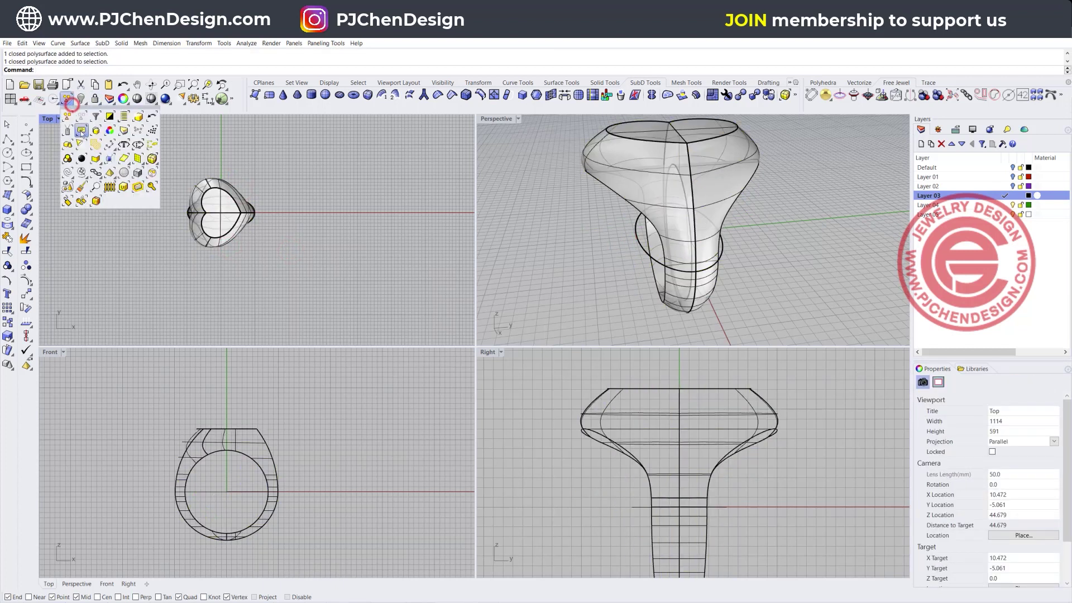
pyautogui.click(68, 172)
pyautogui.click(81, 99)
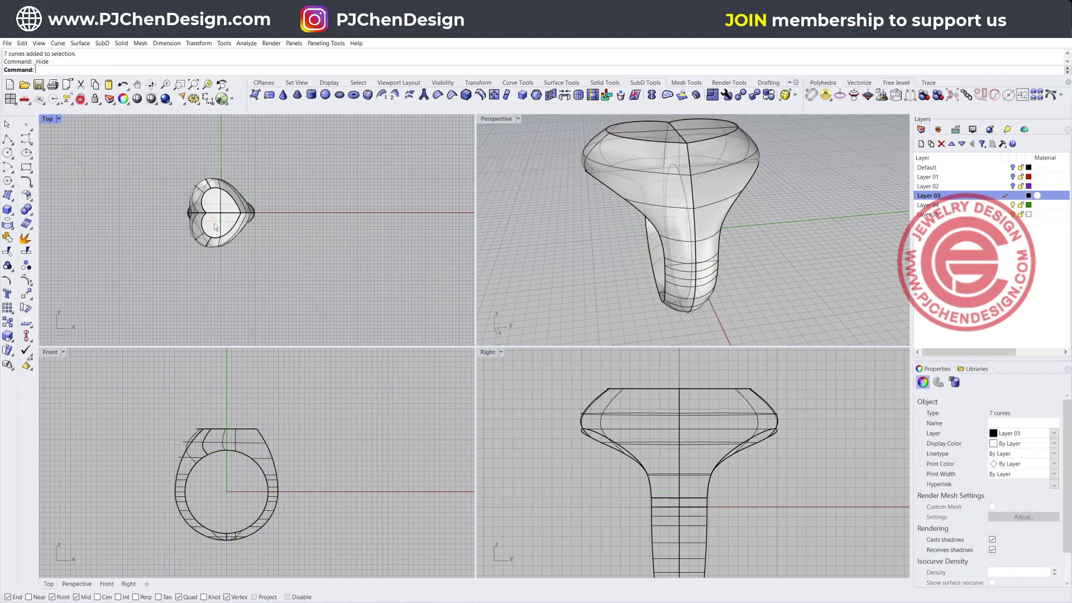
pyautogui.moveTo(610, 233); pyautogui.dragTo(581, 212, button='right')
# Step: Set one ring half's display colour to Red
pyautogui.click(577, 208)
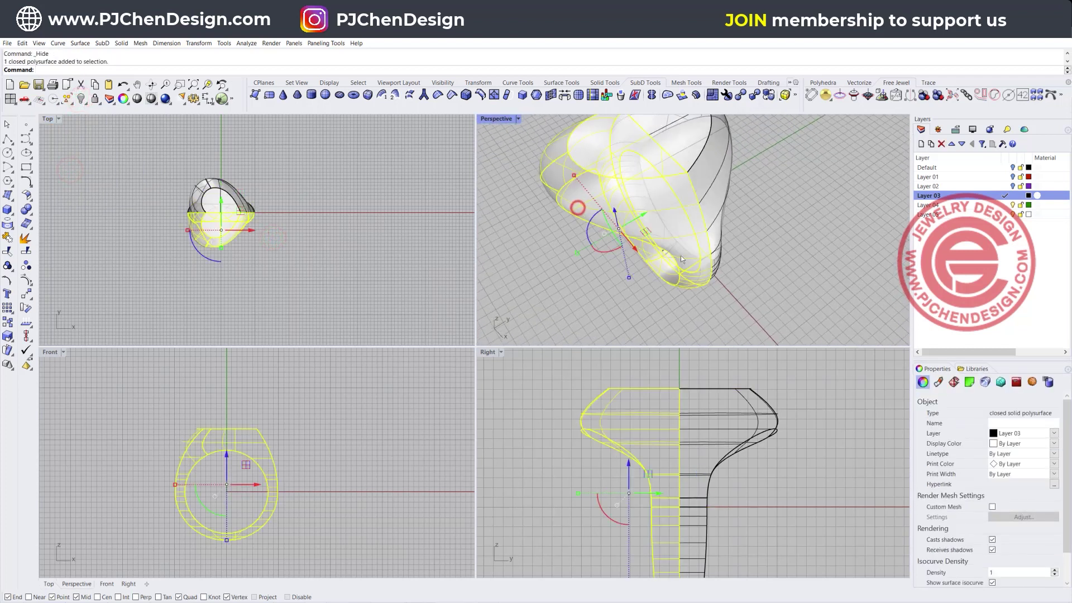
pyautogui.click(1053, 444)
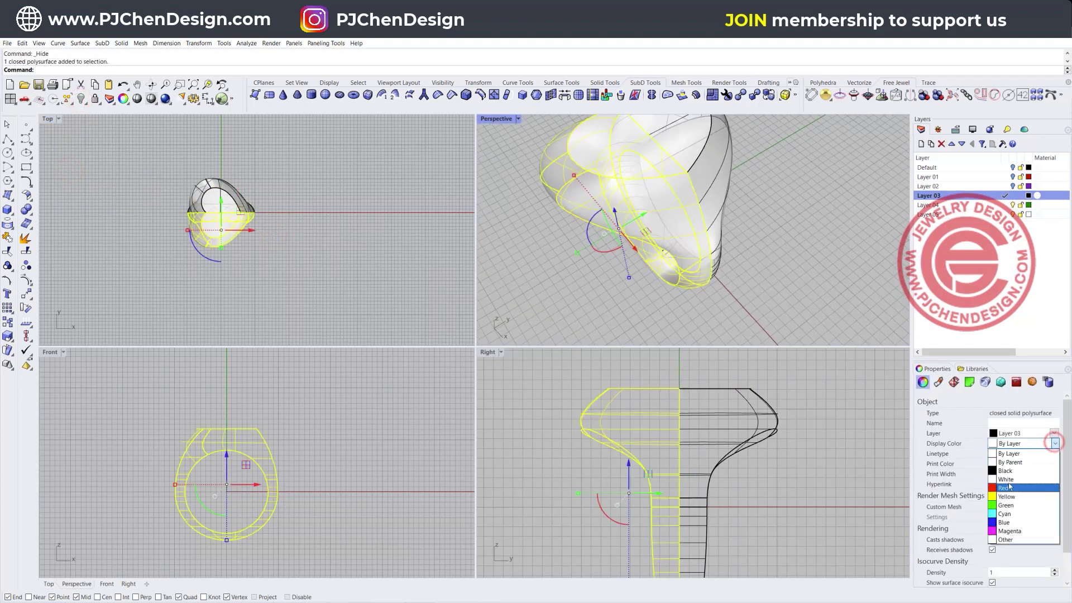
pyautogui.click(1008, 483)
pyautogui.click(864, 285)
pyautogui.moveTo(864, 285); pyautogui.dragTo(645, 204, button='right')
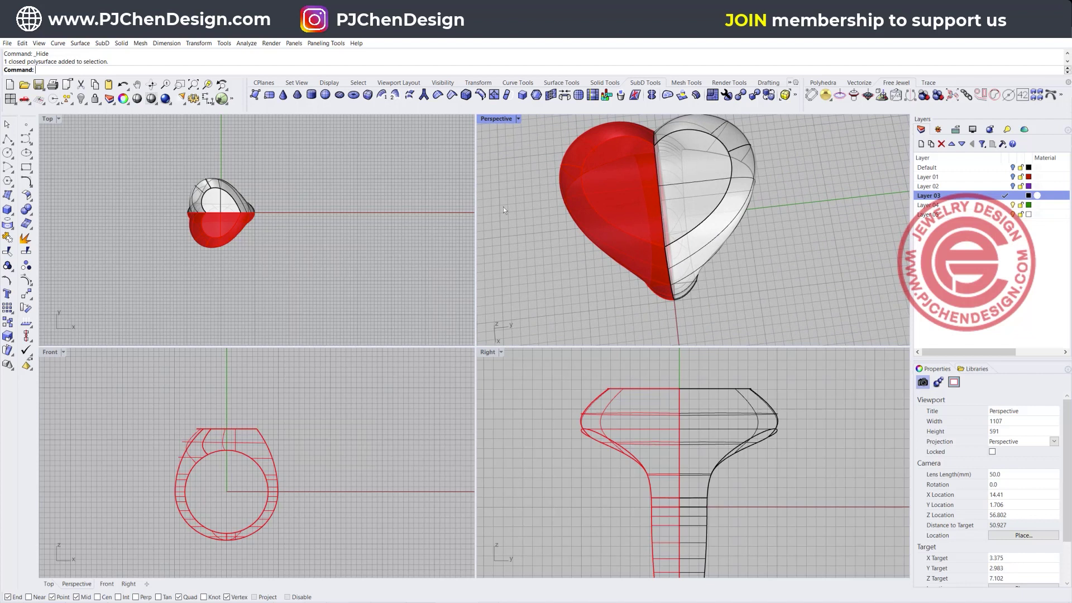
# Step: Paste the round gemstone into the Top view with Ctrl+V
pyautogui.click(218, 209)
pyautogui.scroll(4, 218, 209)
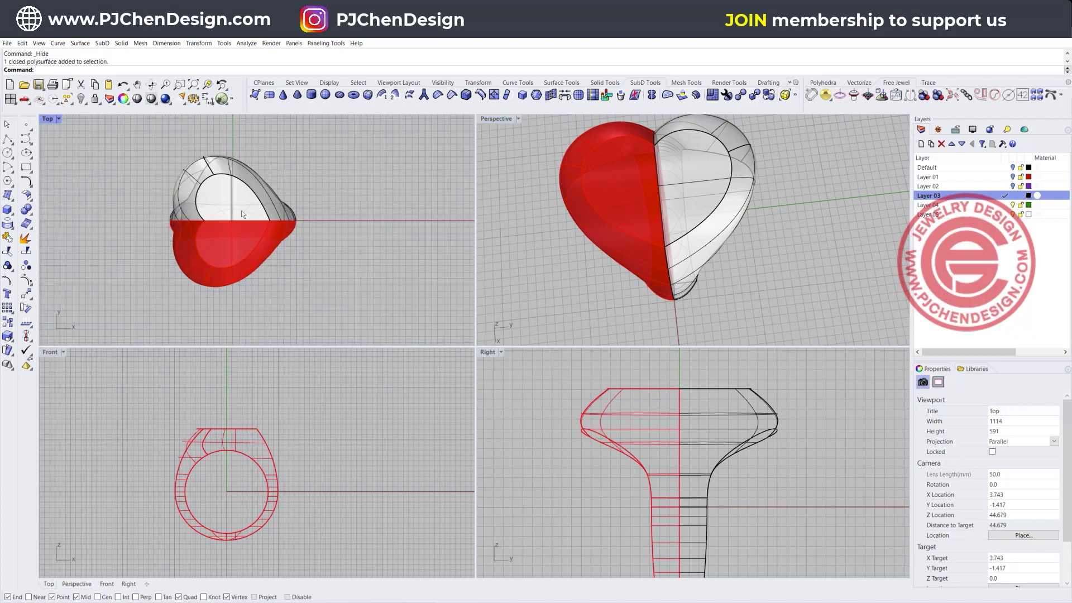
pyautogui.scroll(3, 237, 205)
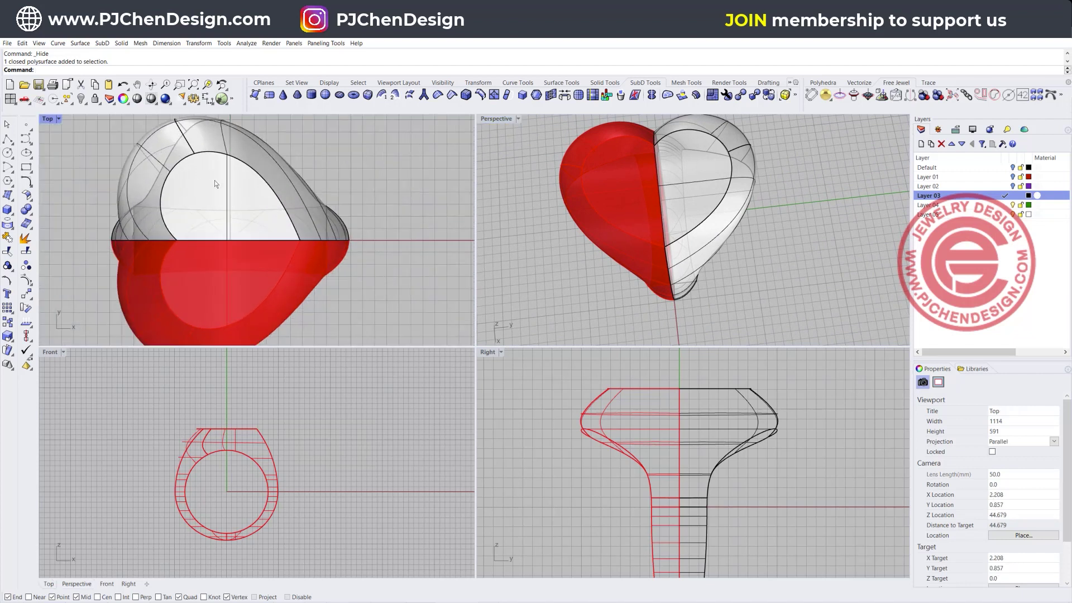
pyautogui.hotkey('ctrl', 'v')
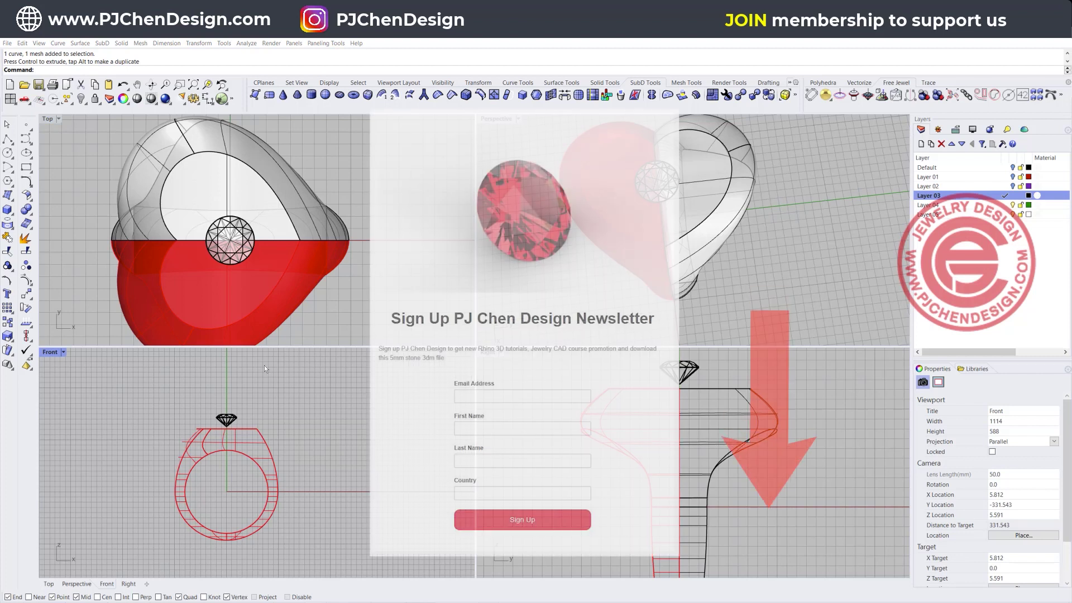
# Step: Window-select the gem's curve and mesh and drag it onto the white half in Top view
pyautogui.scroll(3, 236, 423)
pyautogui.moveTo(256, 420); pyautogui.dragTo(182, 400)
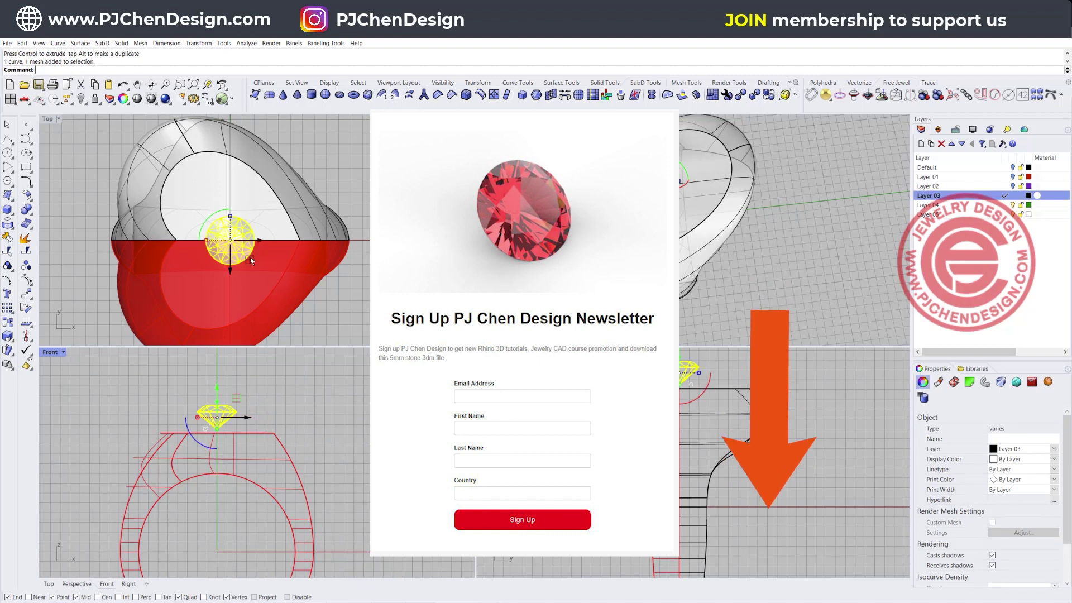
pyautogui.moveTo(250, 257); pyautogui.dragTo(230, 221)
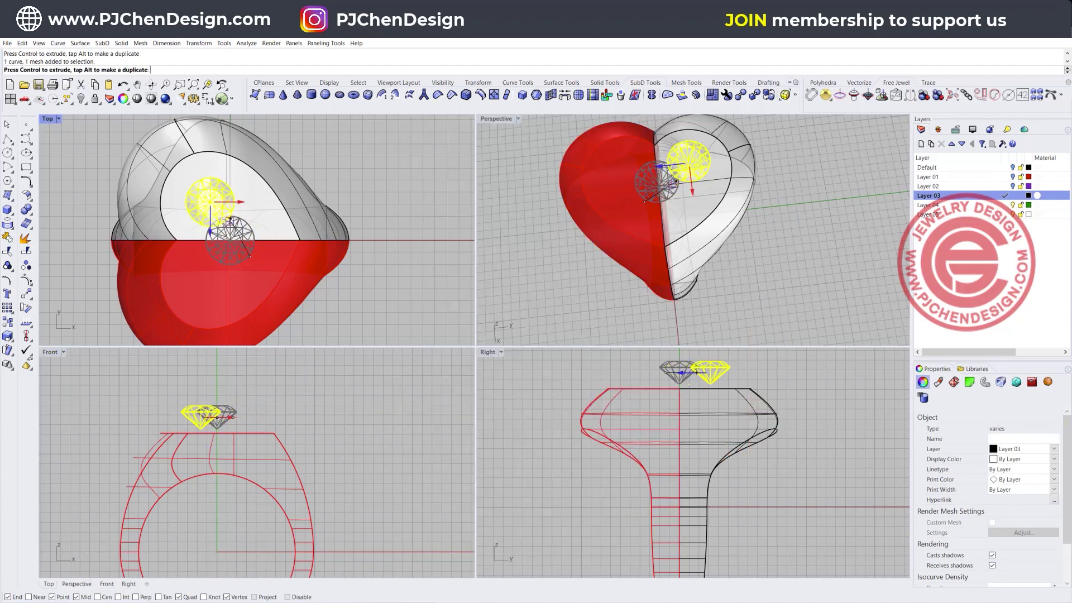
pyautogui.click(375, 191)
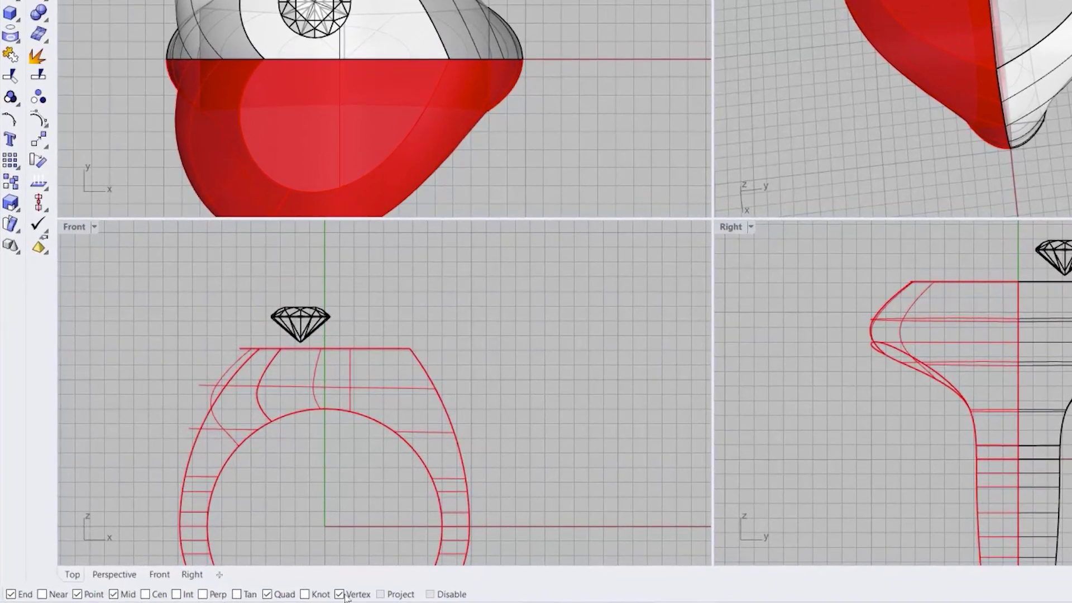
# Step: With Vertex osnap on, draw a circle centred on the diamond's tip out to its edge
pyautogui.click(340, 594)
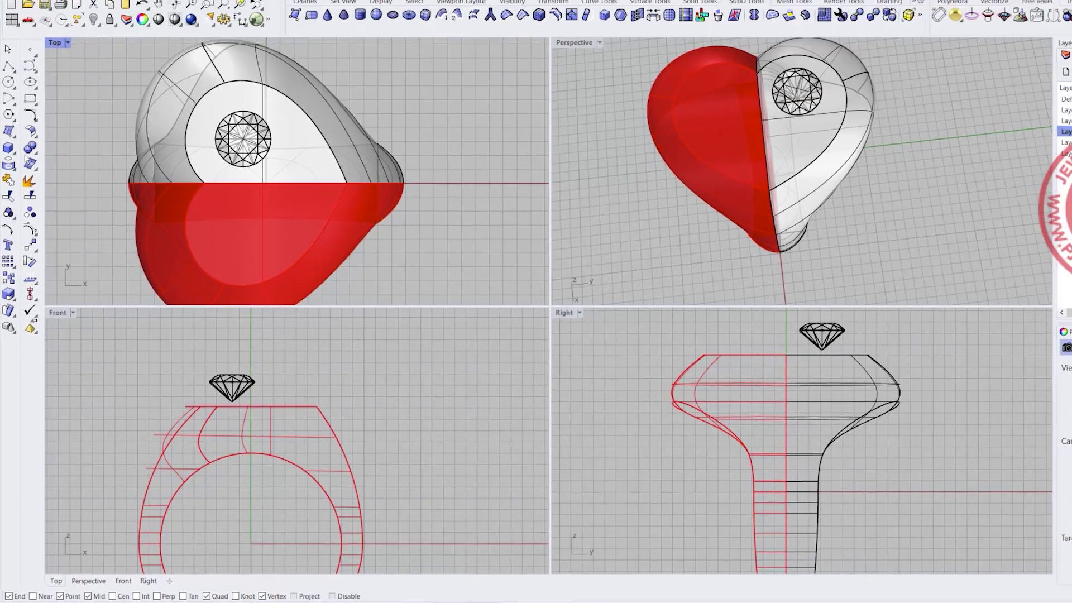
pyautogui.click(5, 151)
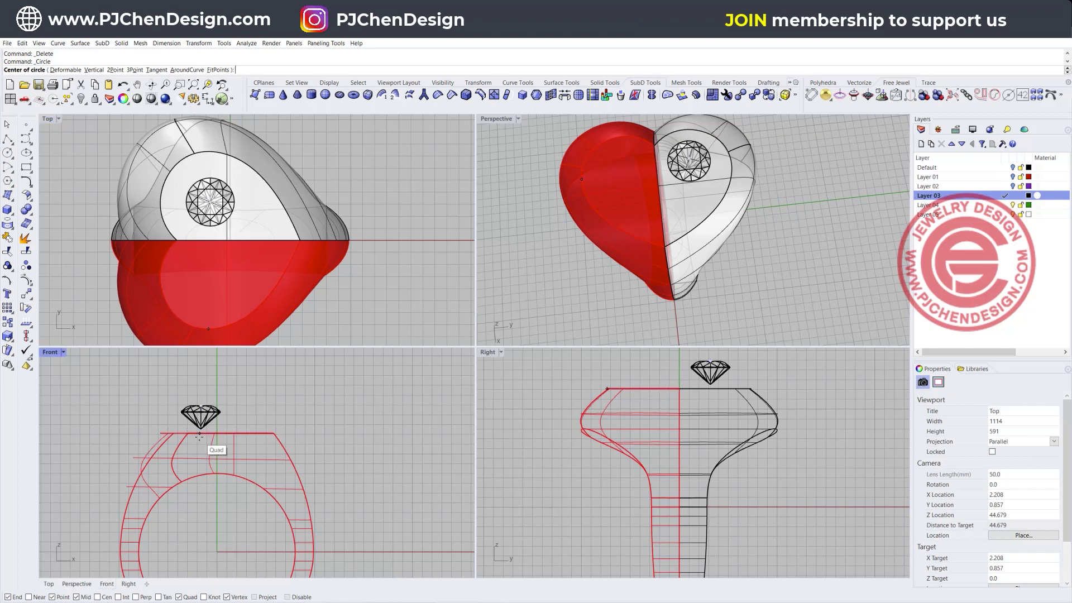
pyautogui.scroll(5, 199, 437)
pyautogui.click(204, 414)
pyautogui.scroll(3, 240, 197)
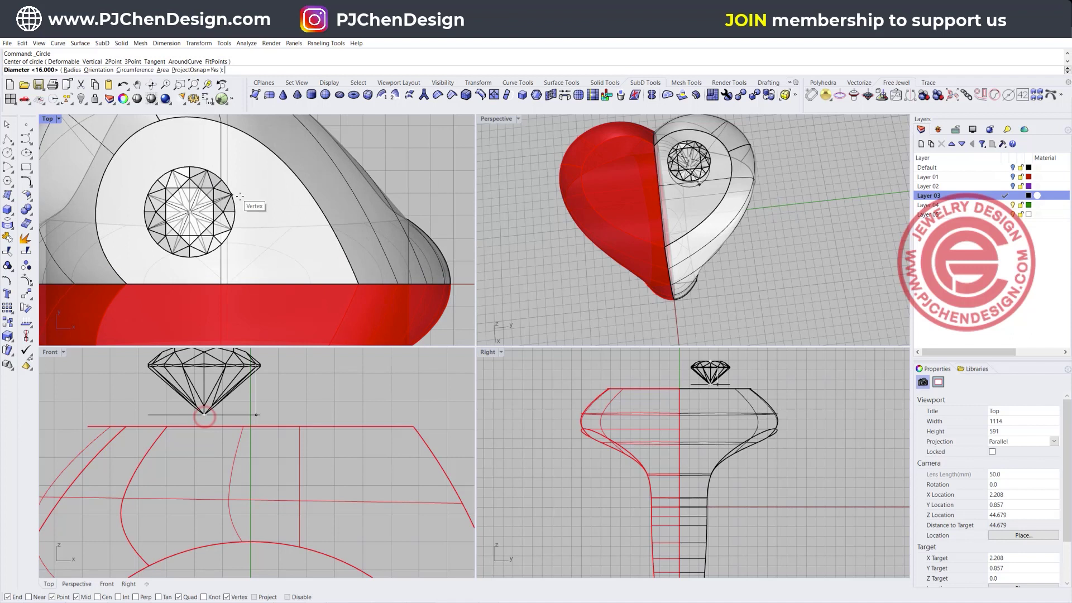
pyautogui.scroll(2, 240, 197)
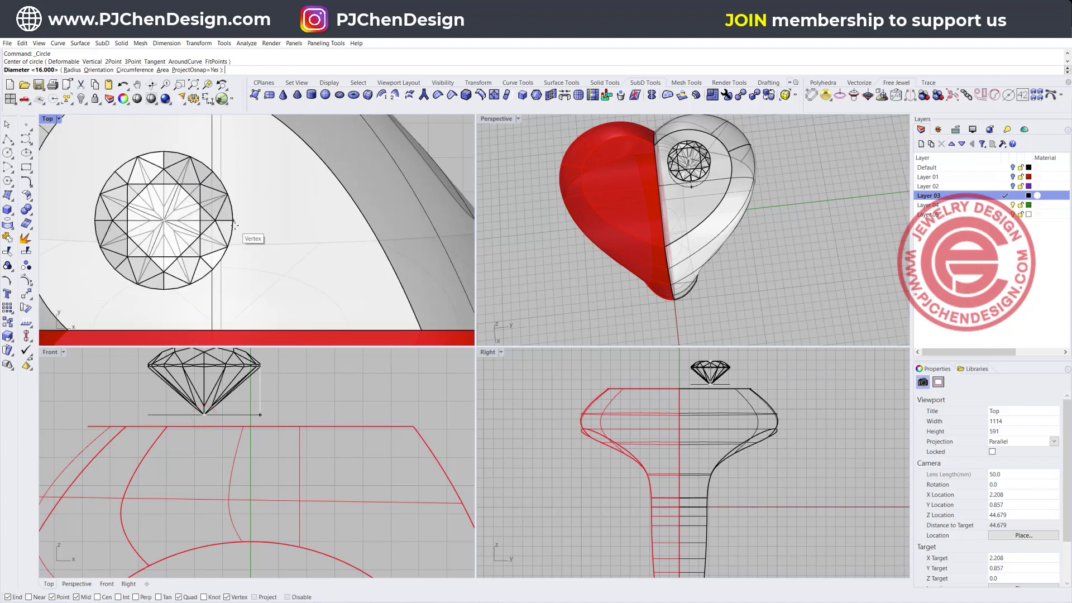
pyautogui.click(234, 224)
# Step: Raise the circle up to the diamond's girdle in the maximized Front view
pyautogui.click(231, 228)
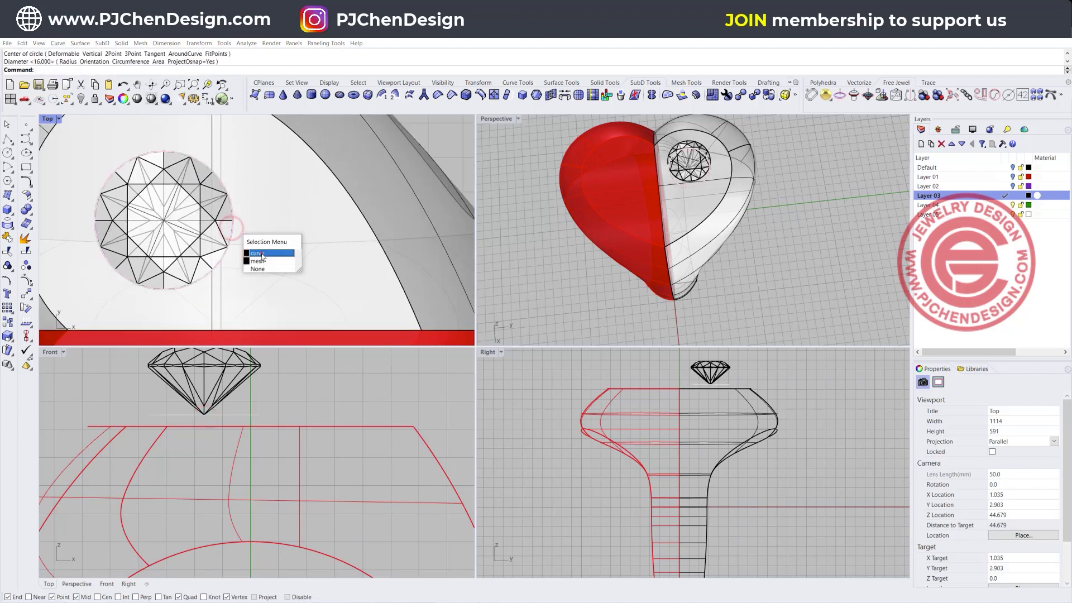
pyautogui.click(261, 254)
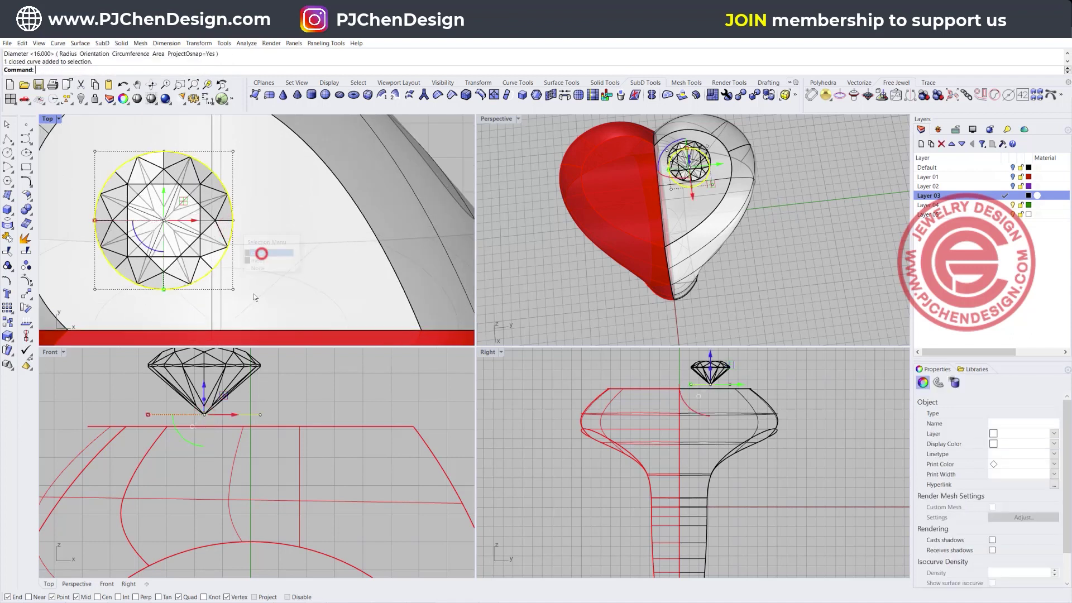
pyautogui.doubleClick(52, 352)
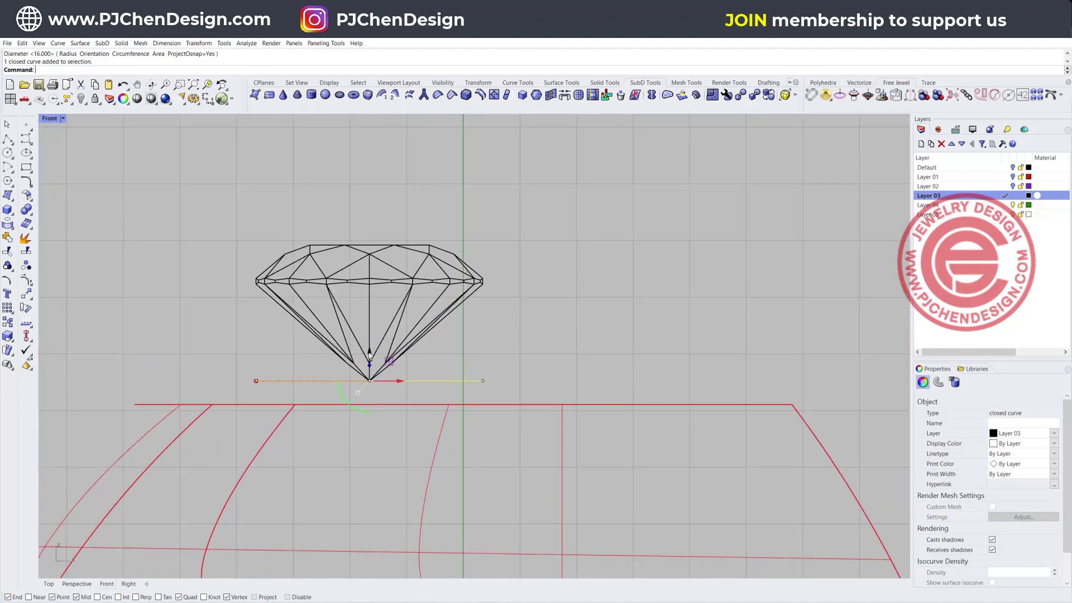
pyautogui.moveTo(369, 354); pyautogui.dragTo(389, 259)
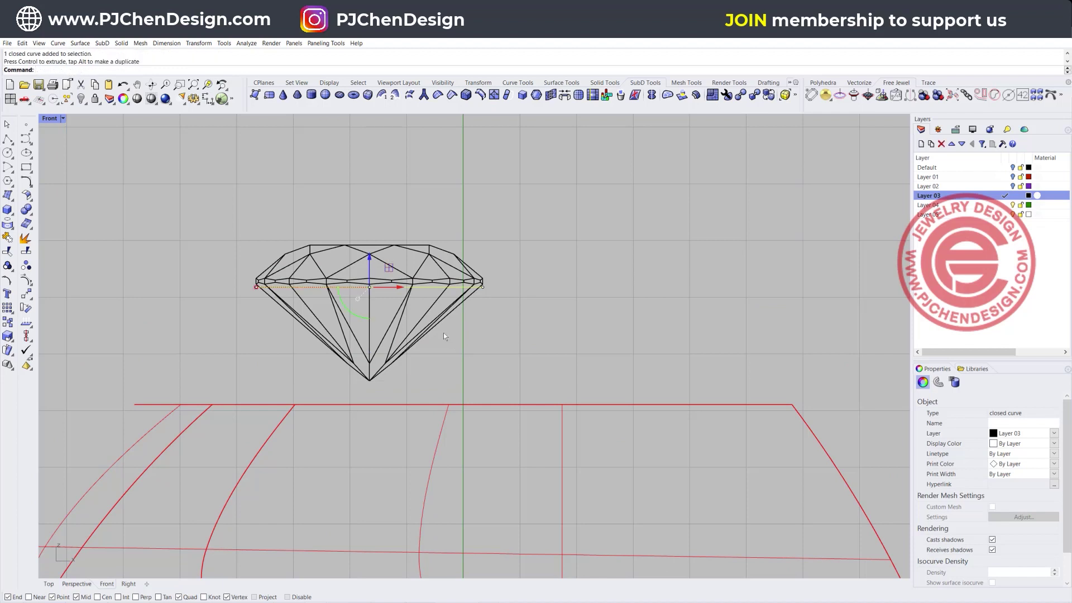
pyautogui.click(517, 352)
# Step: Extrude the girdle circle upward into an open cylinder above the stone
pyautogui.click(466, 290)
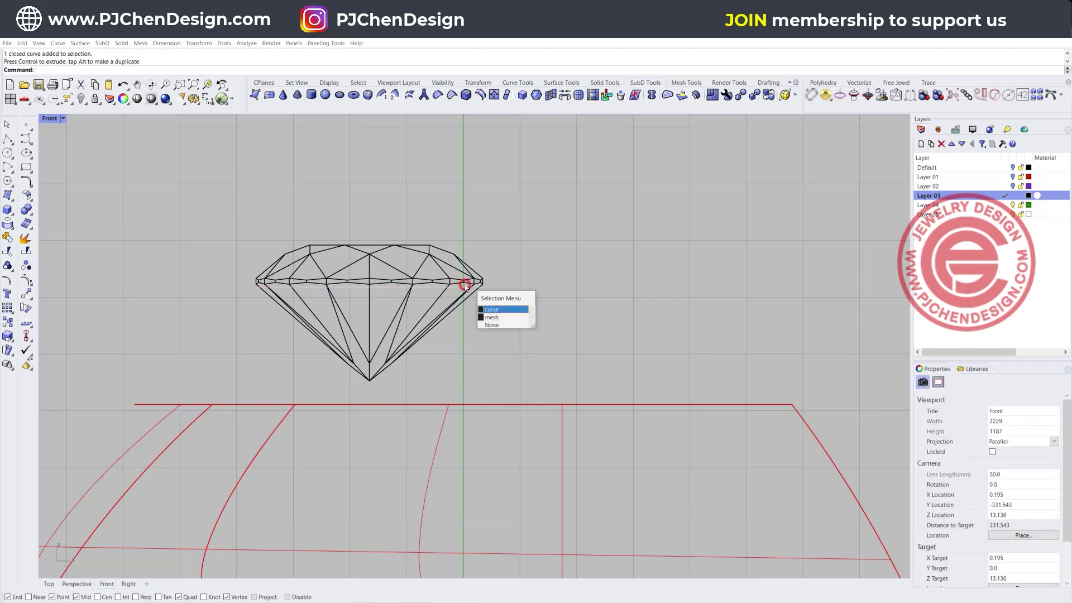
pyautogui.click(493, 308)
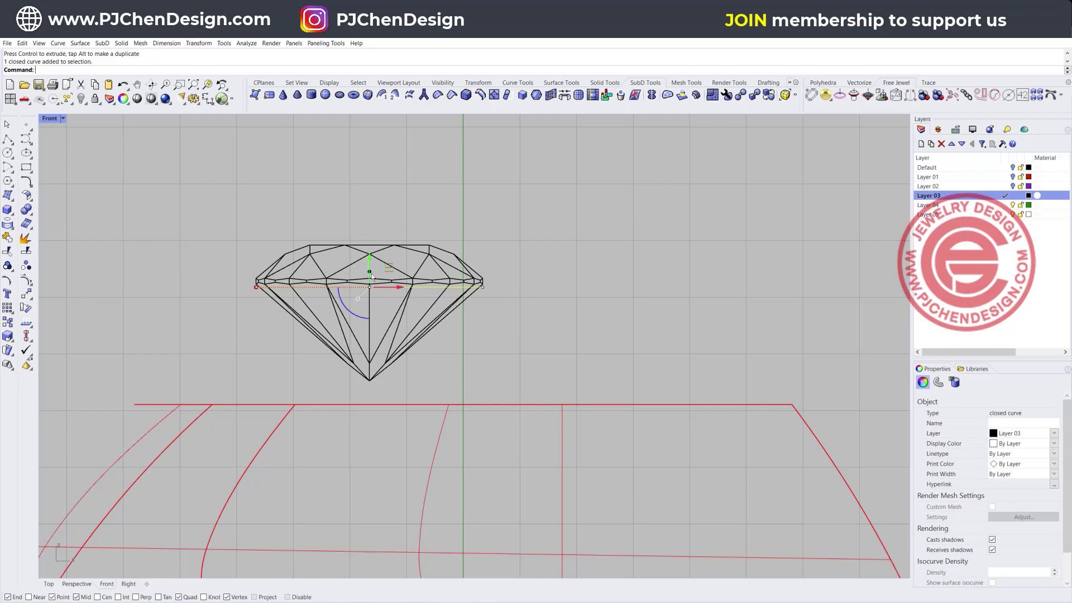
pyautogui.moveTo(371, 277); pyautogui.dragTo(371, 202)
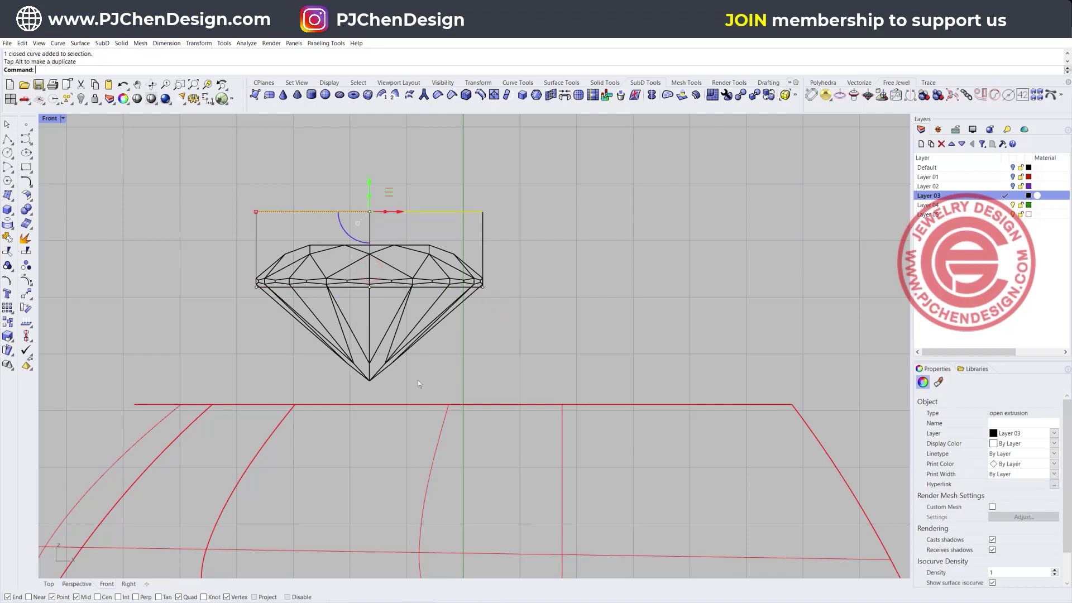
pyautogui.click(490, 340)
# Step: Set the Front view display mode to Ghosted
pyautogui.click(483, 240)
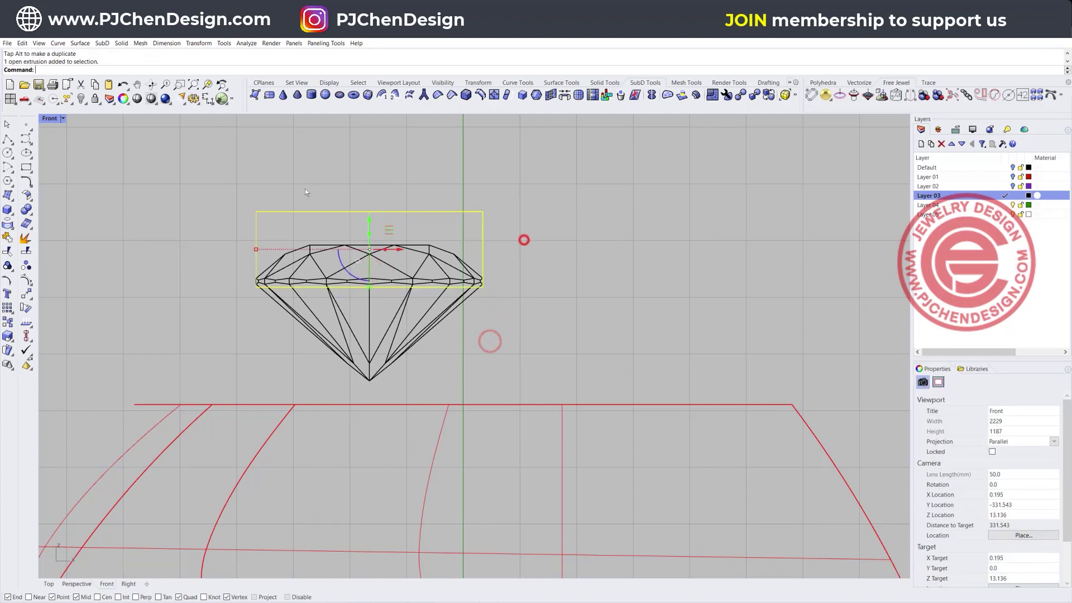
pyautogui.click(50, 119)
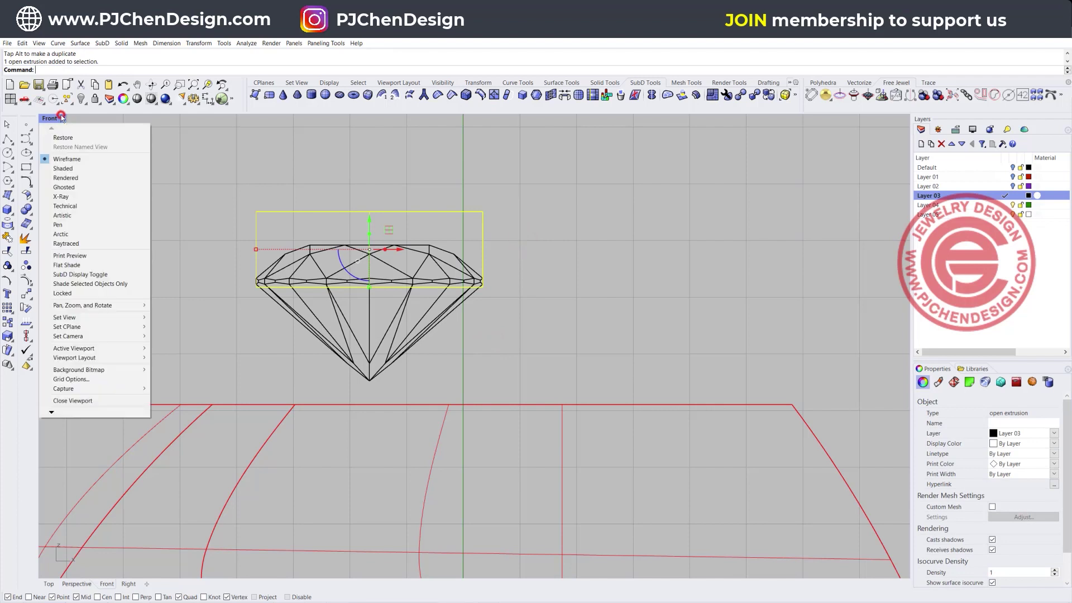
pyautogui.click(64, 186)
pyautogui.click(133, 191)
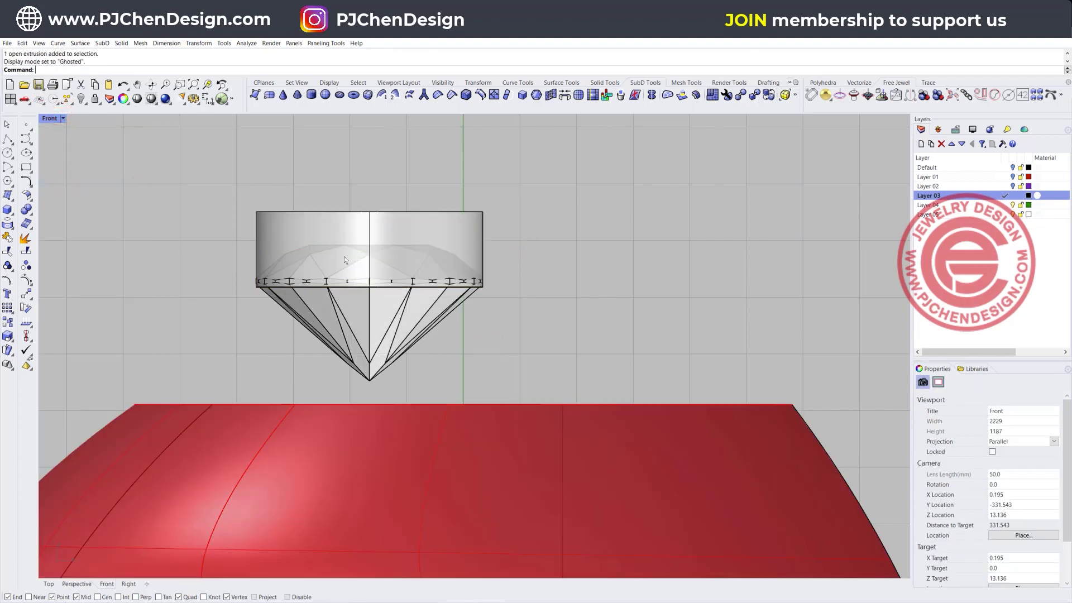
pyautogui.scroll(-3, 344, 257)
# Step: Lift the diamond, its circle and the extrusion higher together
pyautogui.moveTo(495, 294); pyautogui.dragTo(429, 252)
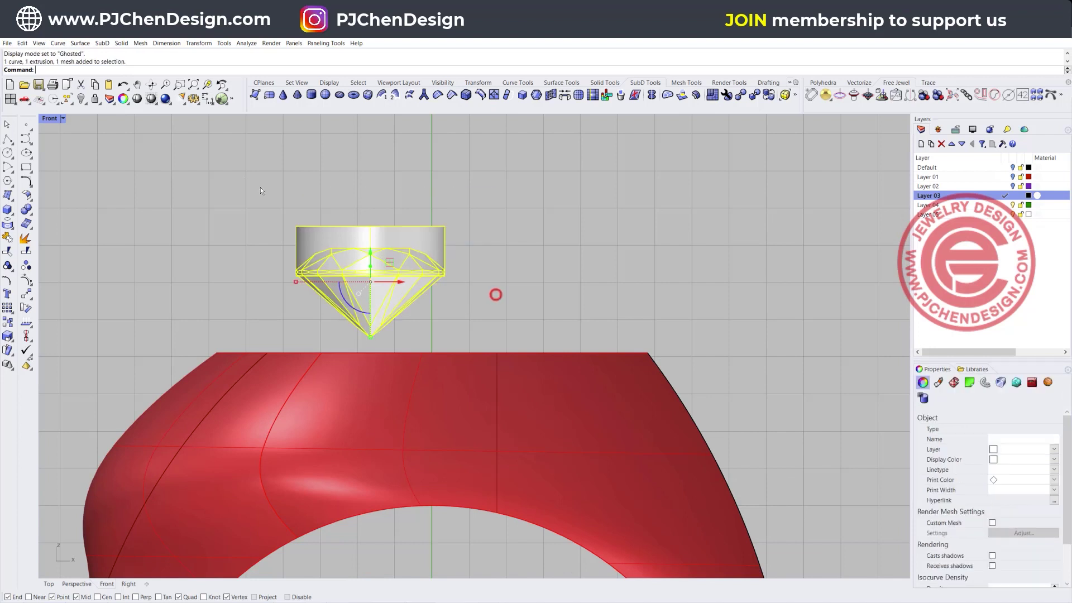
pyautogui.scroll(-2, 389, 324)
pyautogui.moveTo(366, 284); pyautogui.dragTo(365, 310, button='right')
pyautogui.moveTo(362, 308); pyautogui.dragTo(361, 194)
pyautogui.scroll(2, 391, 212)
pyautogui.click(443, 231)
# Step: Move the girdle circle below the girdle and shrink the edge uniformly to taper a cone
pyautogui.scroll(2, 441, 230)
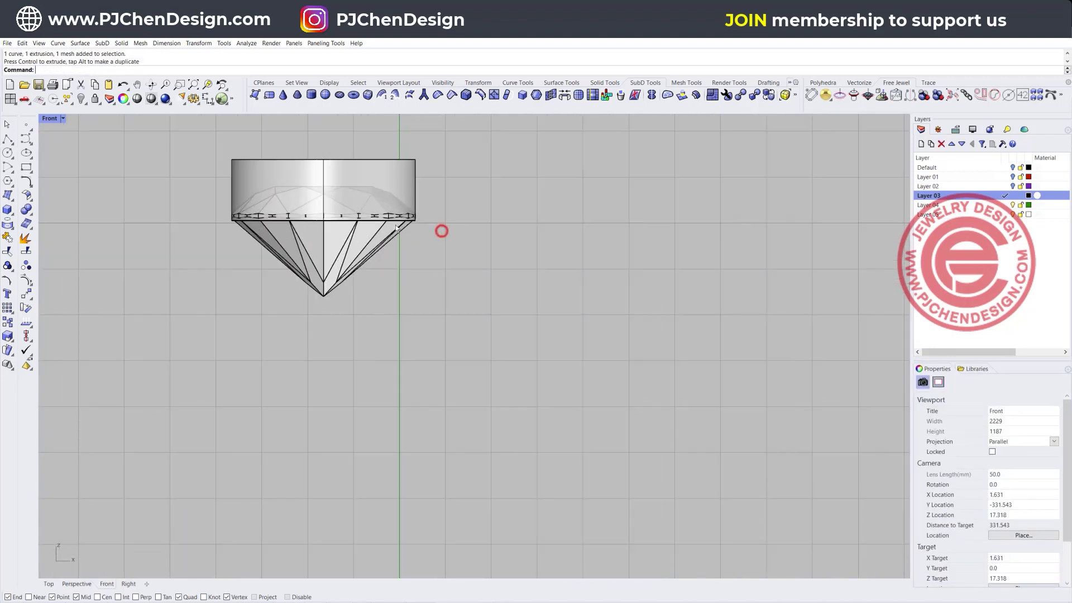
pyautogui.click(402, 217)
pyautogui.click(424, 245)
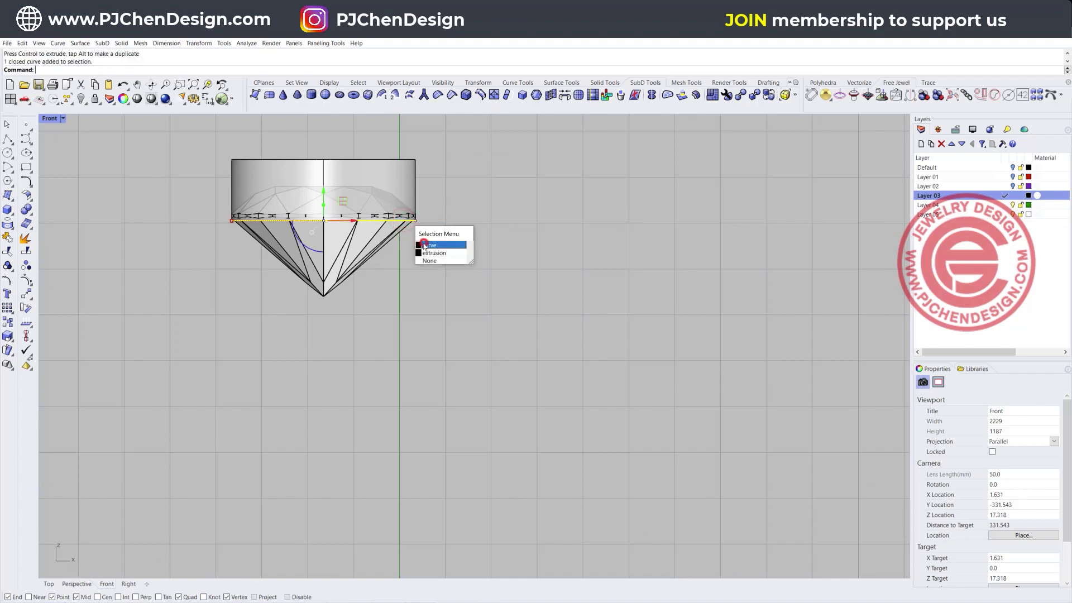
pyautogui.moveTo(326, 207); pyautogui.dragTo(323, 252)
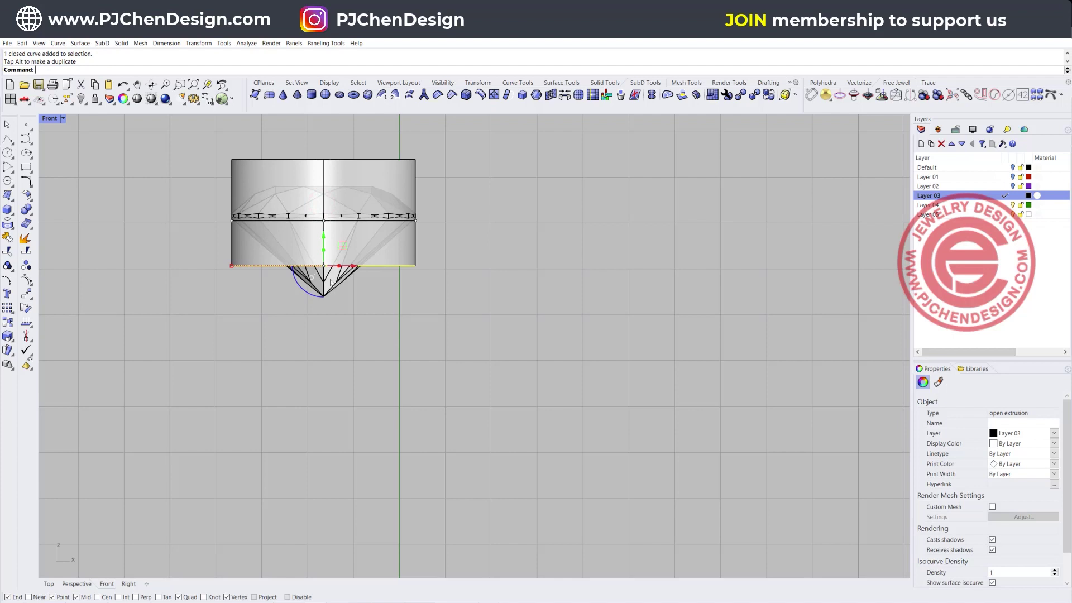
pyautogui.scroll(3, 241, 266)
pyautogui.press('shift')
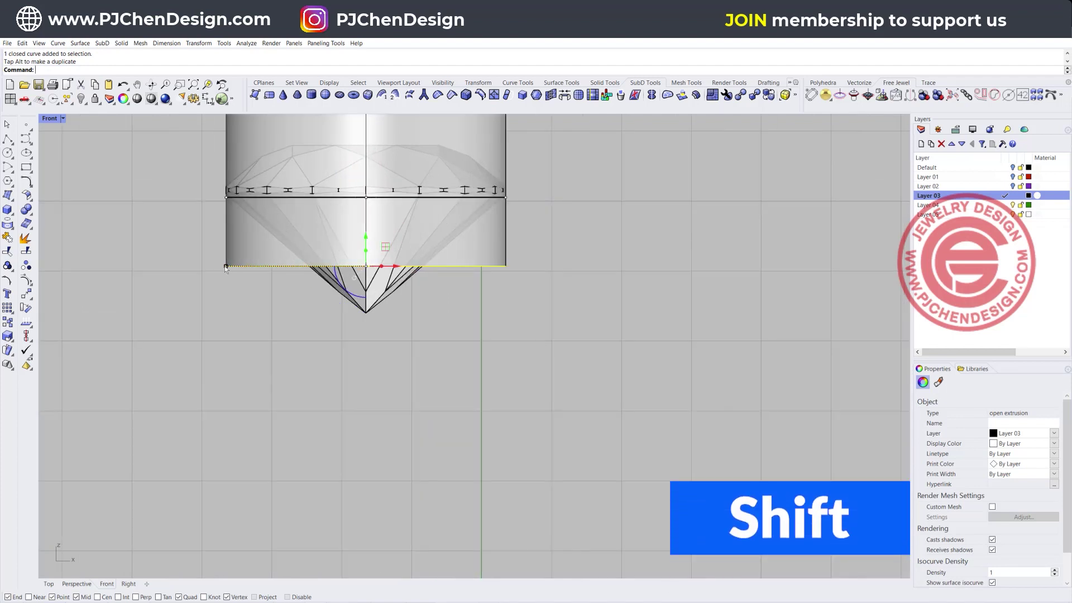
pyautogui.keyDown('shift'); pyautogui.moveTo(225, 266); pyautogui.dragTo(301, 267); pyautogui.keyUp('shift')
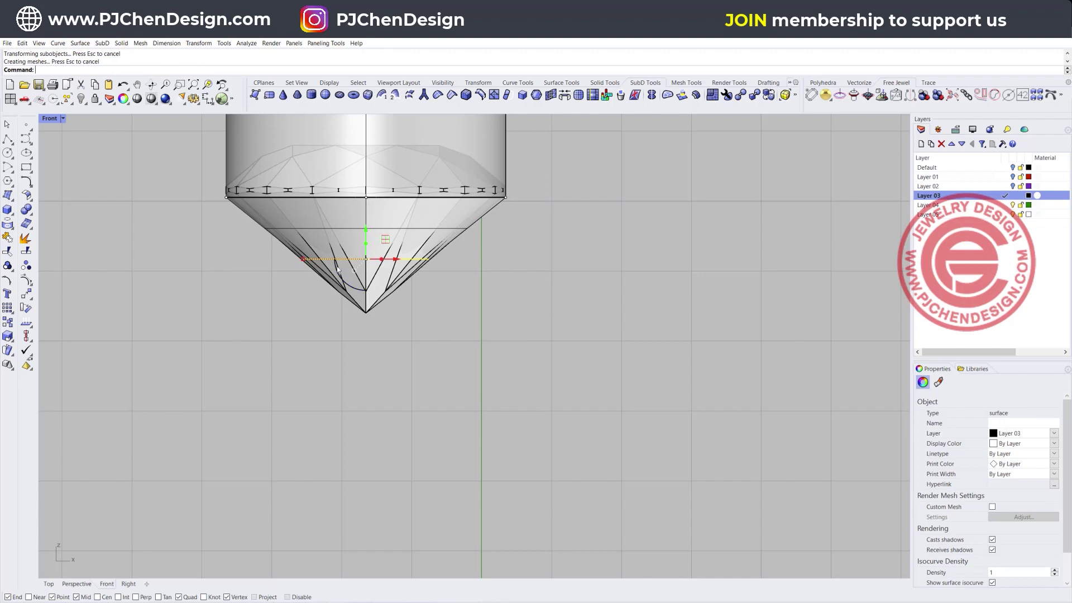
# Step: Stretch the bottom edge far downward into a long, slim cylinder
pyautogui.moveTo(365, 247); pyautogui.dragTo(364, 538)
pyautogui.scroll(-8, 363, 537)
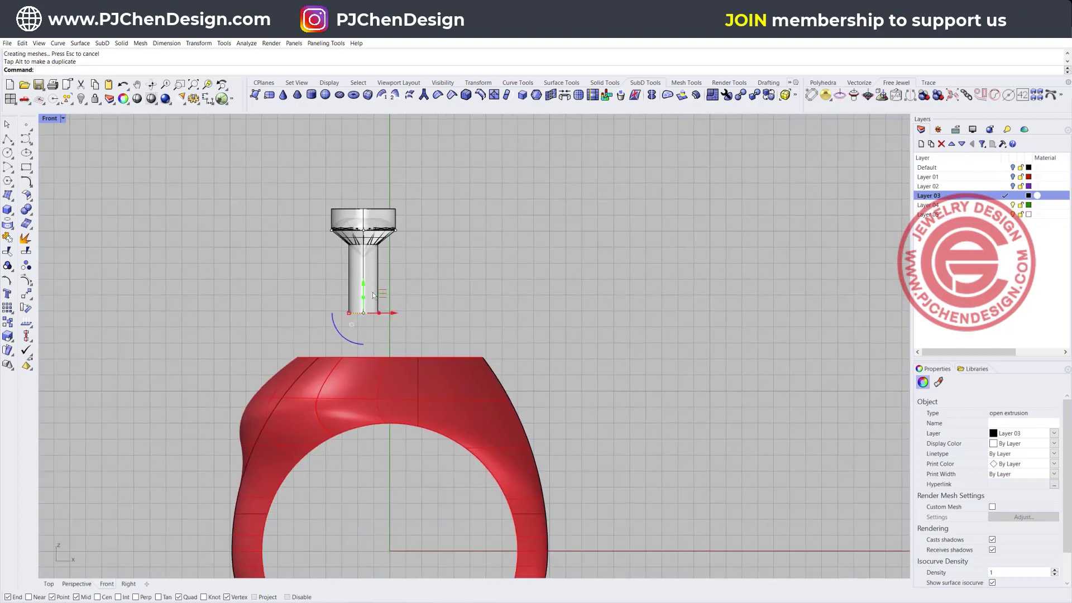
pyautogui.moveTo(363, 287); pyautogui.dragTo(434, 314)
pyautogui.click(434, 314)
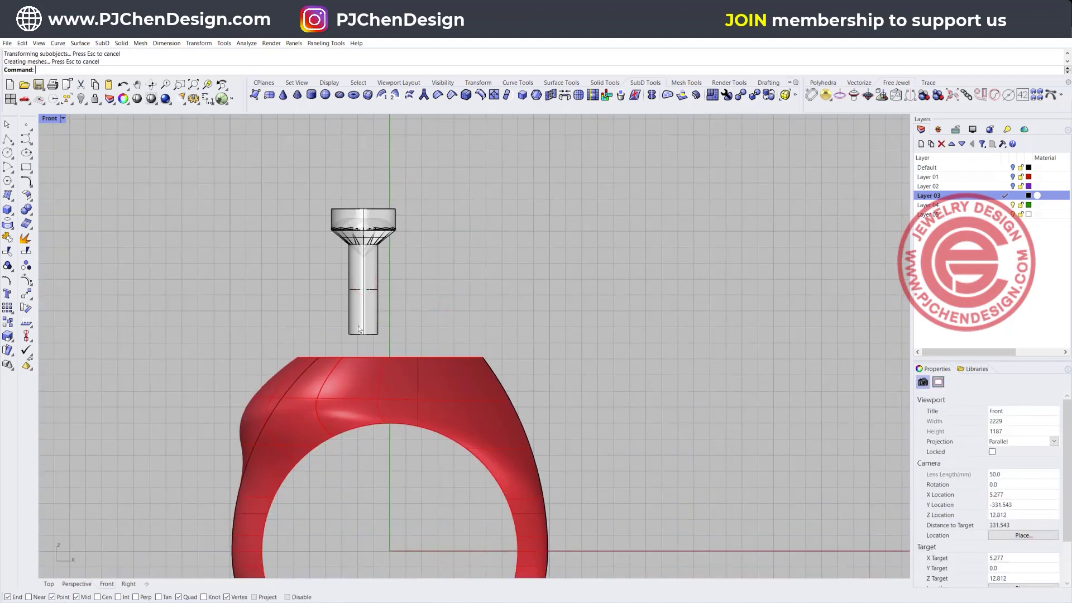
pyautogui.click(363, 258)
pyautogui.scroll(5, 374, 246)
# Step: Join the top cylinder, cone and slim stem, Cap them into a closed solid, and restore four views
pyautogui.keyDown('shift'); pyautogui.click(390, 230); pyautogui.keyUp('shift')
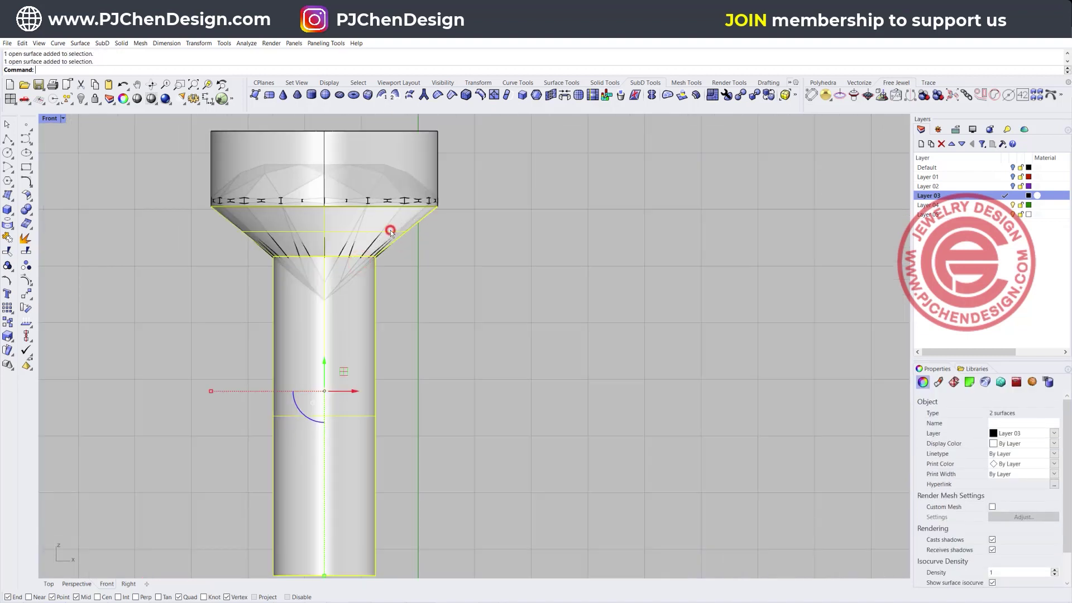
pyautogui.keyDown('shift'); pyautogui.click(421, 154); pyautogui.keyUp('shift')
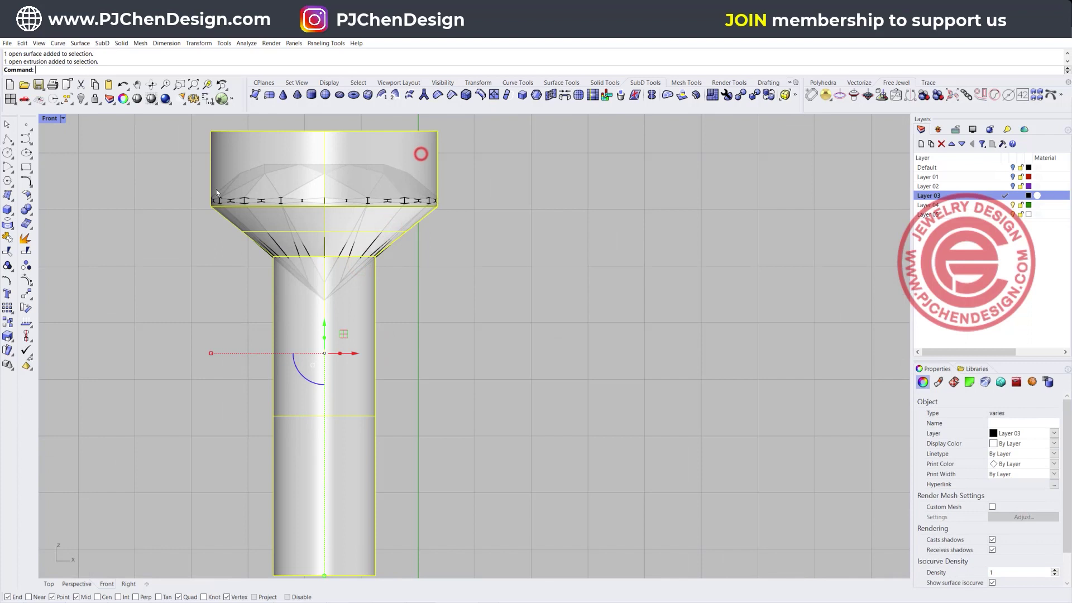
pyautogui.click(8, 238)
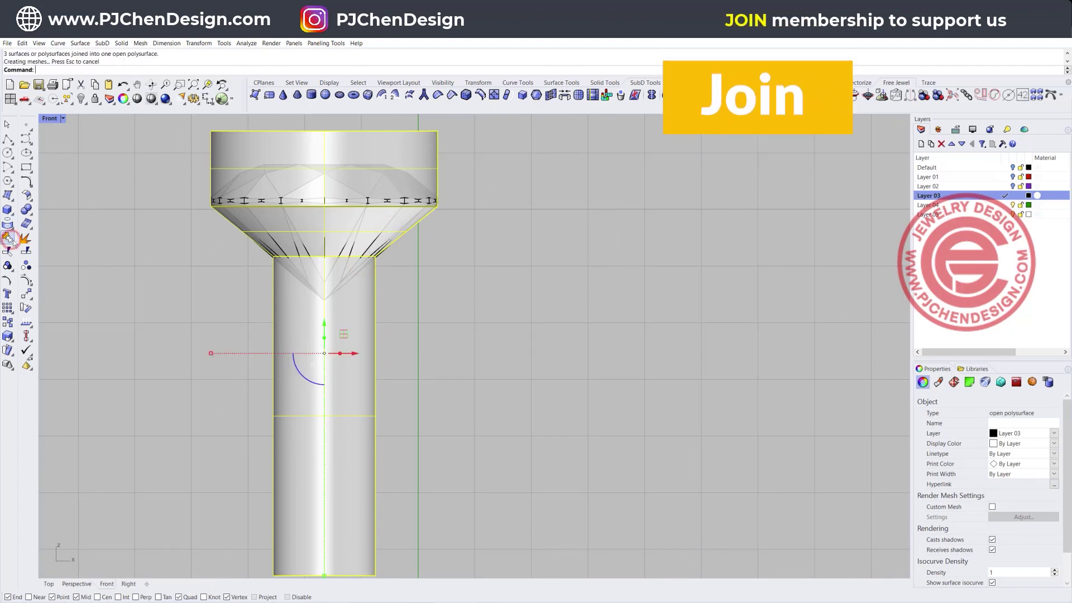
pyautogui.write('cap')
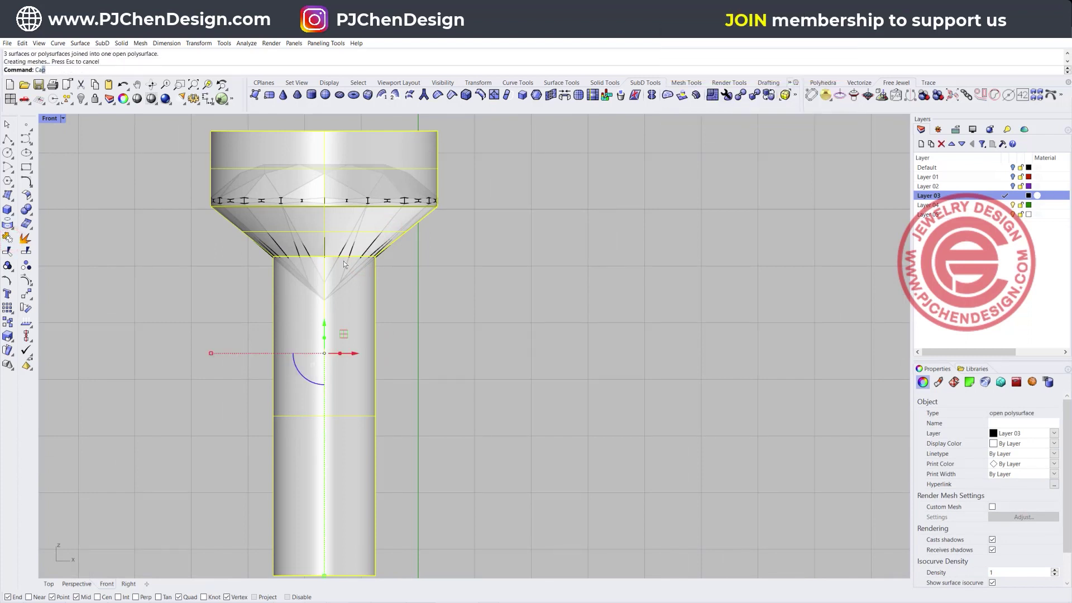
pyautogui.press('Return')
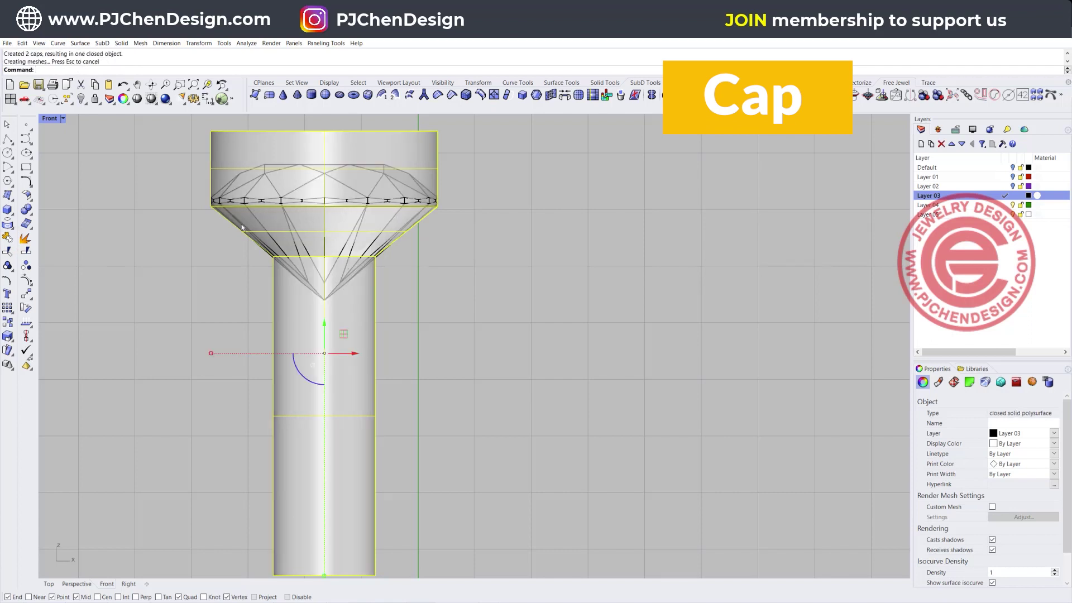
pyautogui.doubleClick(58, 120)
pyautogui.moveTo(809, 249); pyautogui.dragTo(712, 166, button='right')
pyautogui.scroll(10, 712, 165)
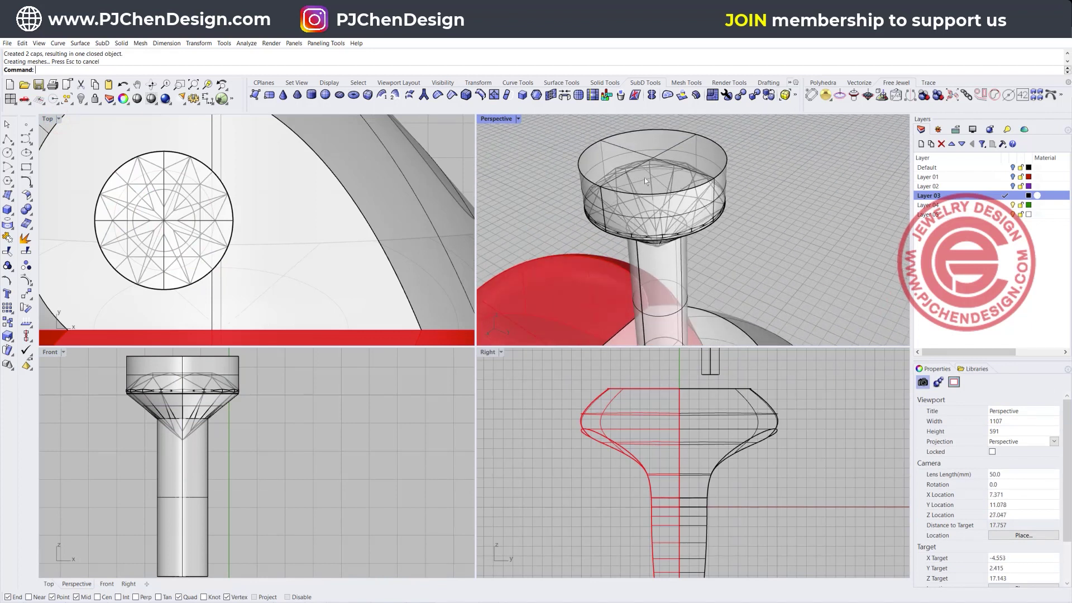
# Step: Reposition the gem and its cutter onto the ring, nudging them slightly higher
pyautogui.moveTo(753, 244); pyautogui.dragTo(625, 212)
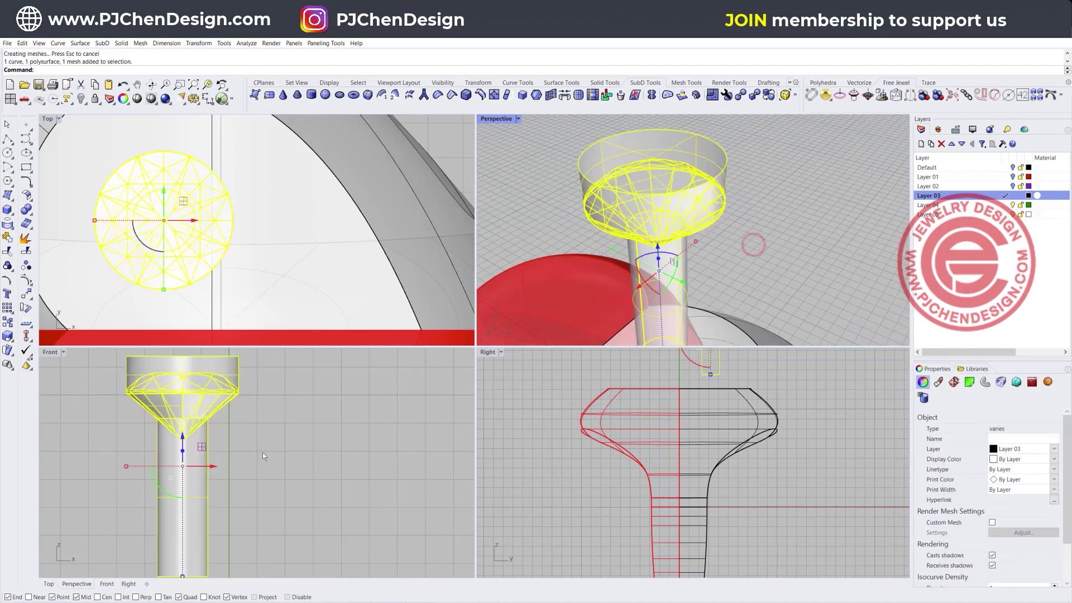
pyautogui.scroll(-8, 243, 447)
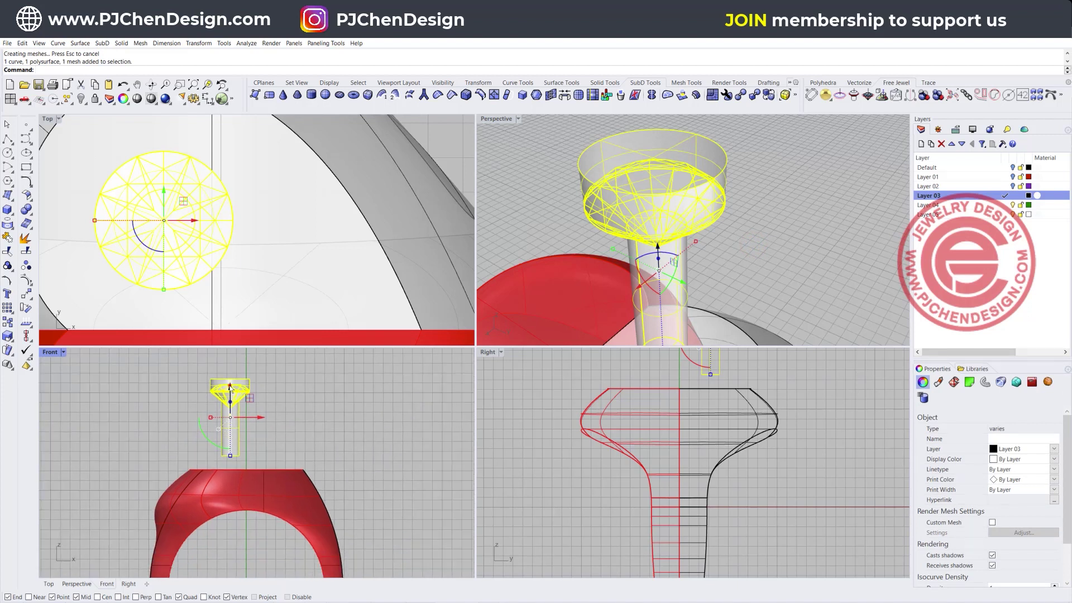
pyautogui.moveTo(230, 386); pyautogui.dragTo(210, 475)
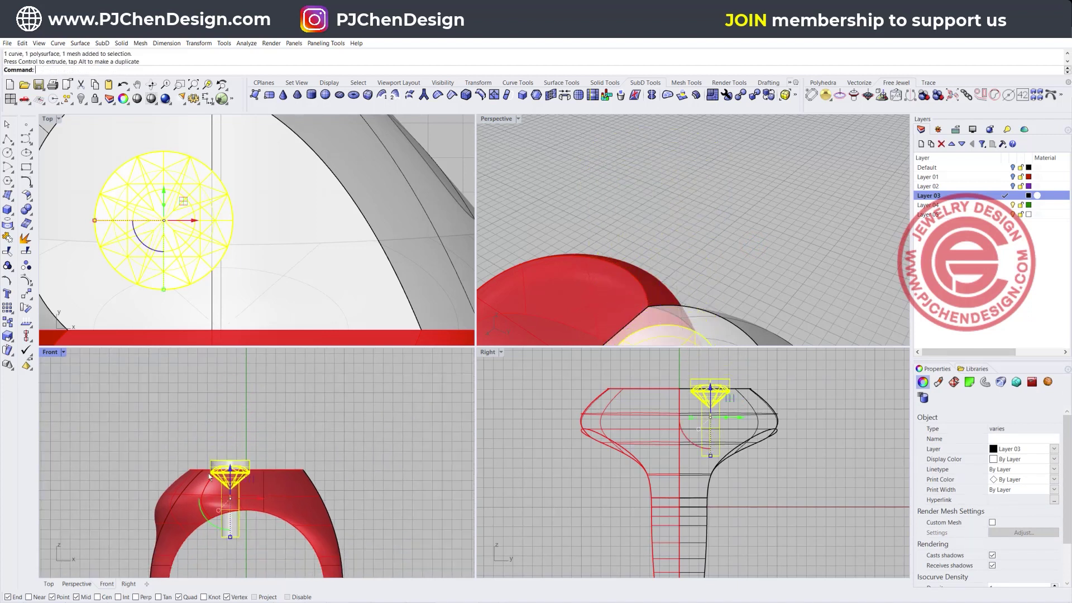
pyautogui.scroll(5, 210, 476)
pyautogui.moveTo(302, 554); pyautogui.dragTo(299, 516, button='right')
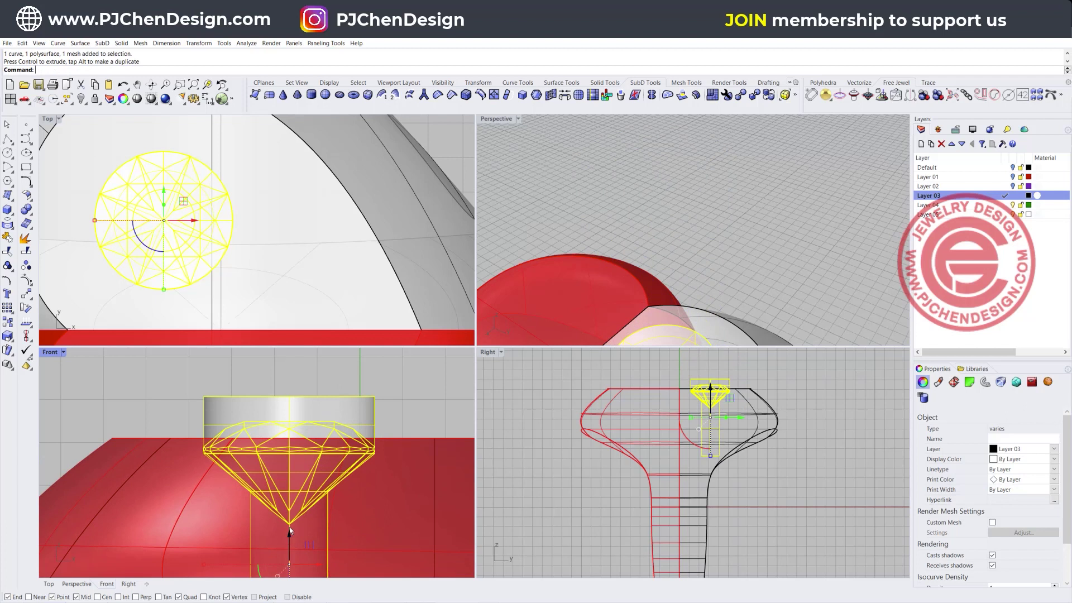
pyautogui.moveTo(289, 534); pyautogui.dragTo(293, 529)
pyautogui.click(418, 411)
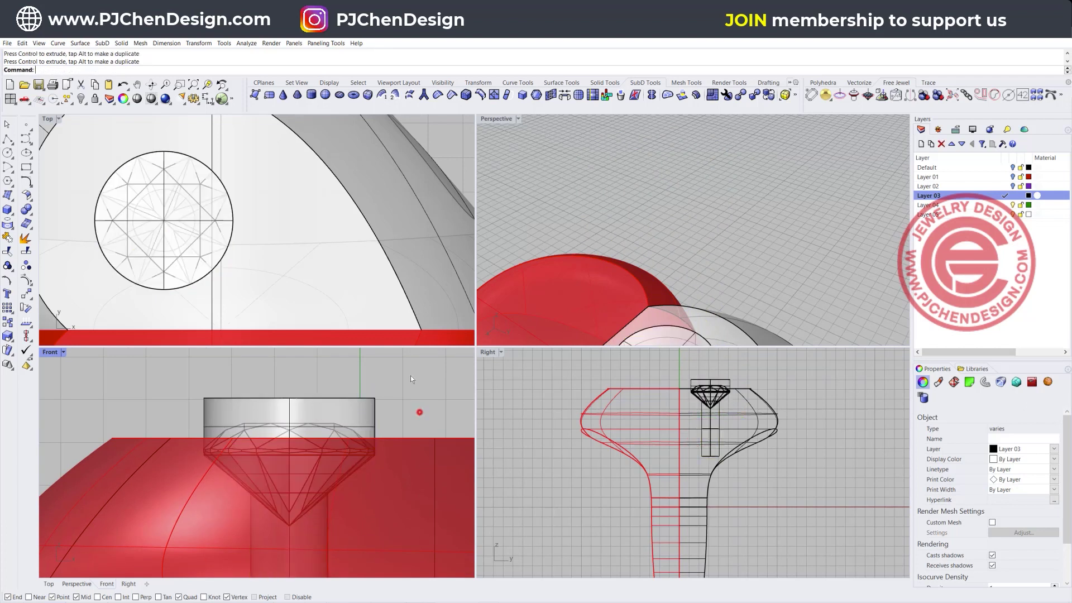
# Step: Scale the stone cutter larger around the gem with the gumball scale handle
pyautogui.moveTo(745, 151); pyautogui.dragTo(650, 193, button='right')
pyautogui.scroll(3, 698, 268)
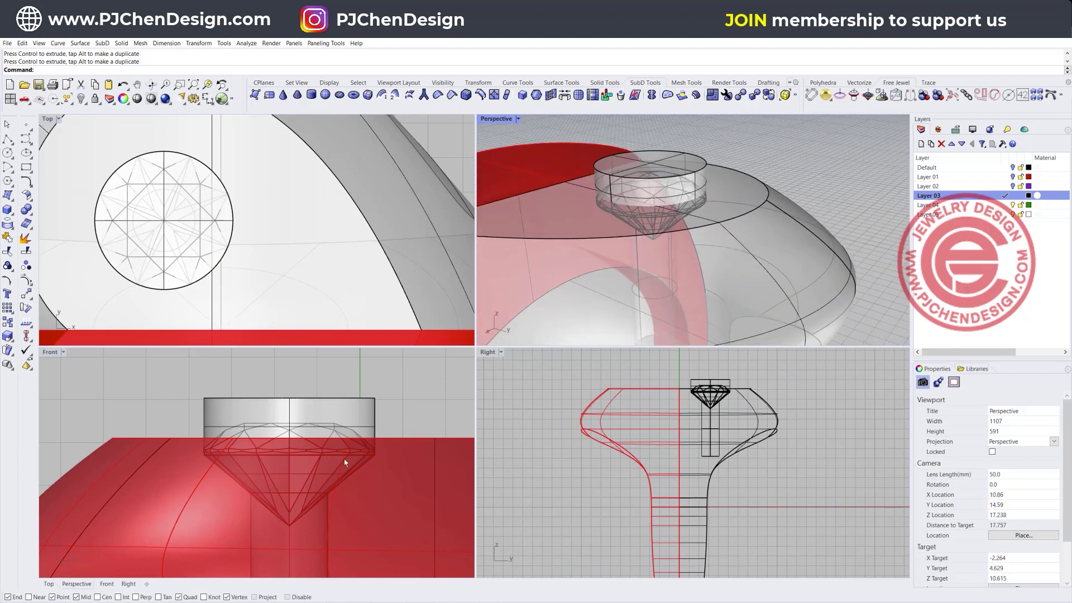
pyautogui.click(689, 151)
pyautogui.scroll(3, 208, 462)
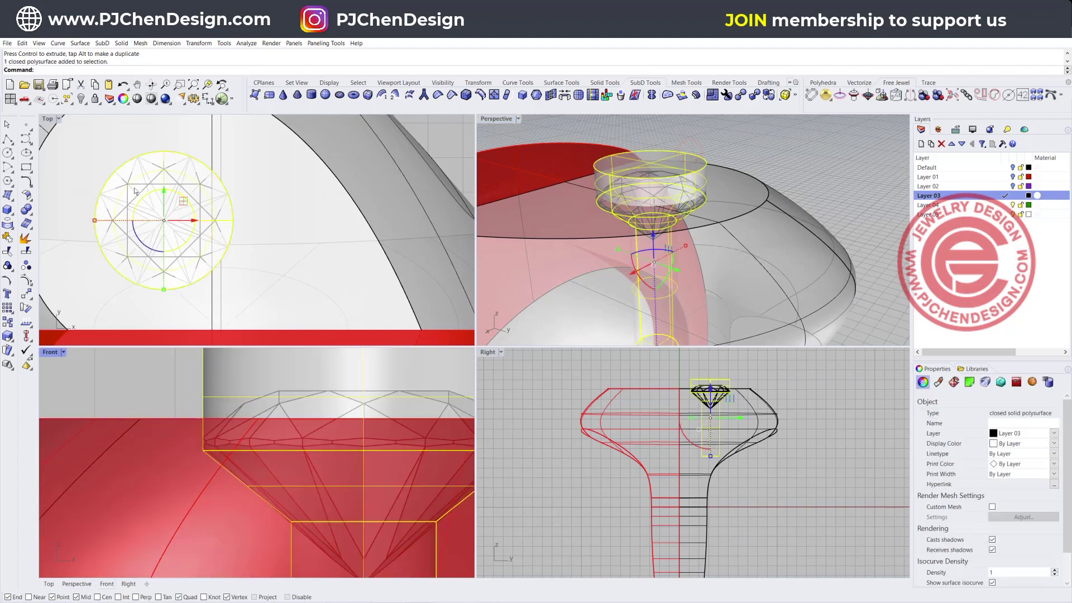
pyautogui.moveTo(95, 220); pyautogui.dragTo(100, 224)
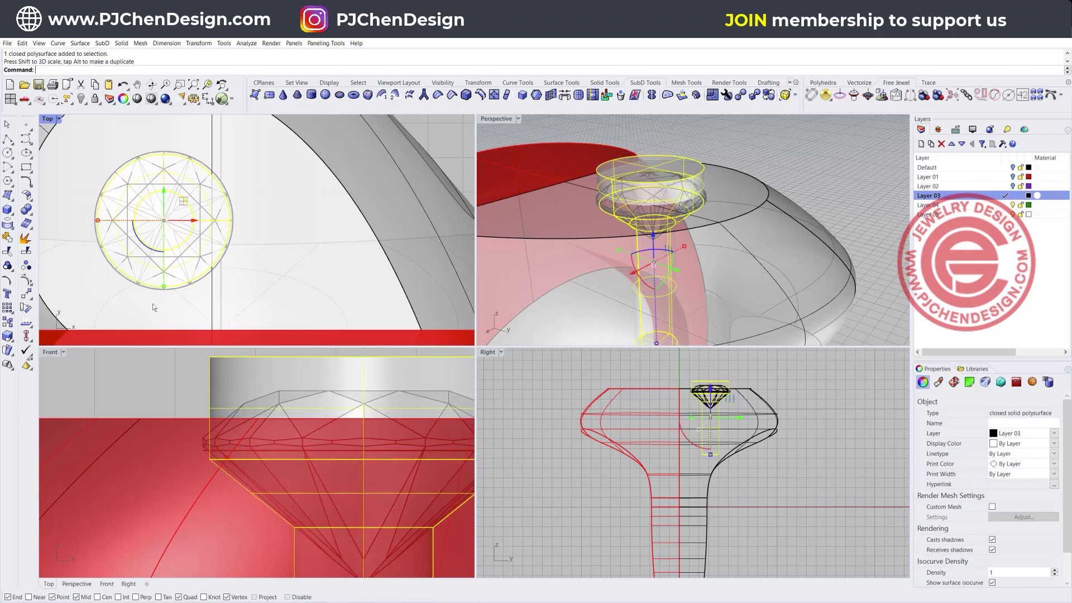
pyautogui.click(172, 372)
pyautogui.scroll(-2, 384, 412)
pyautogui.click(238, 259)
pyautogui.scroll(-3, 238, 260)
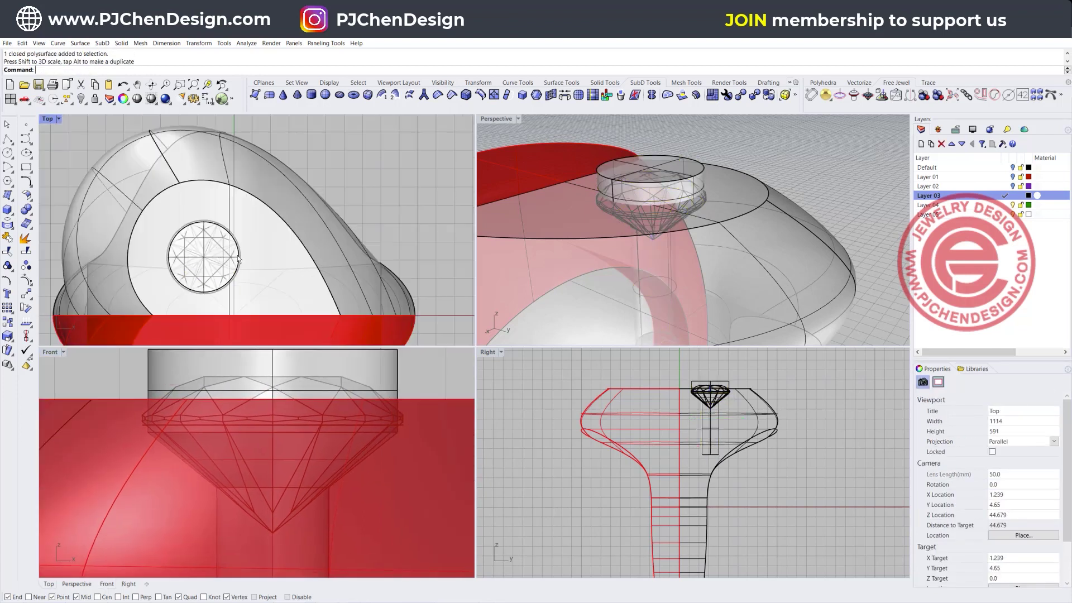
pyautogui.scroll(-5, 257, 211)
# Step: Mirror the gem and its cutter across the centre line onto the red half
pyautogui.moveTo(139, 192); pyautogui.dragTo(279, 236)
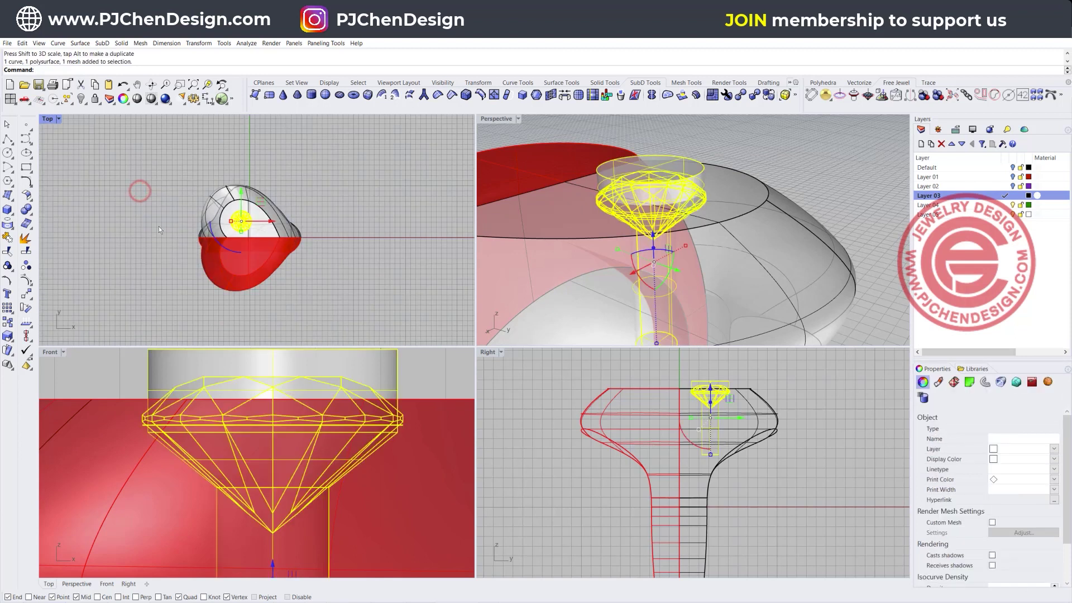
pyautogui.click(25, 293)
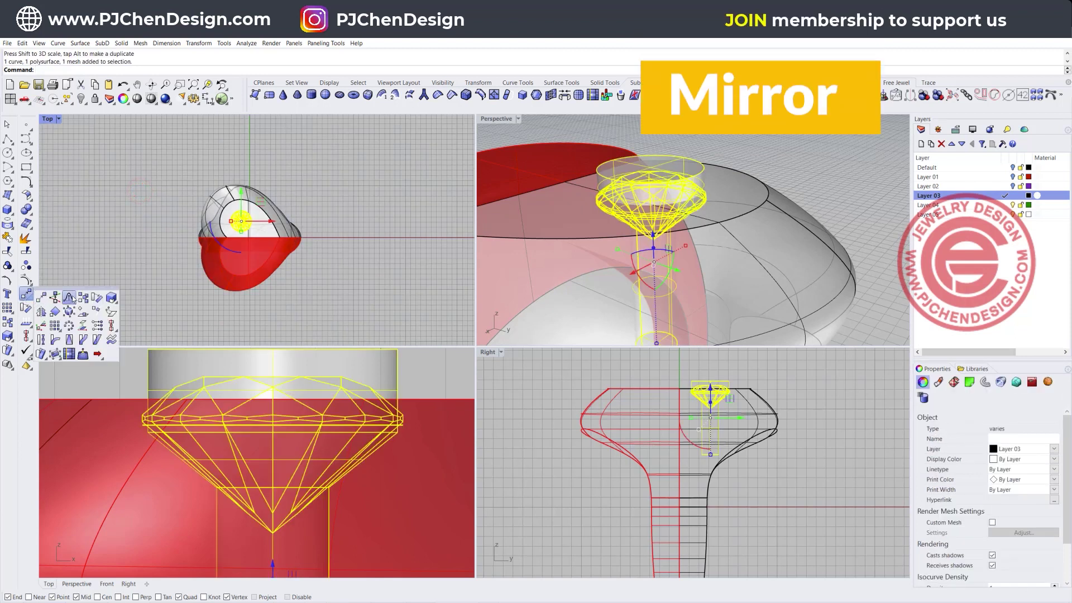
pyautogui.click(41, 311)
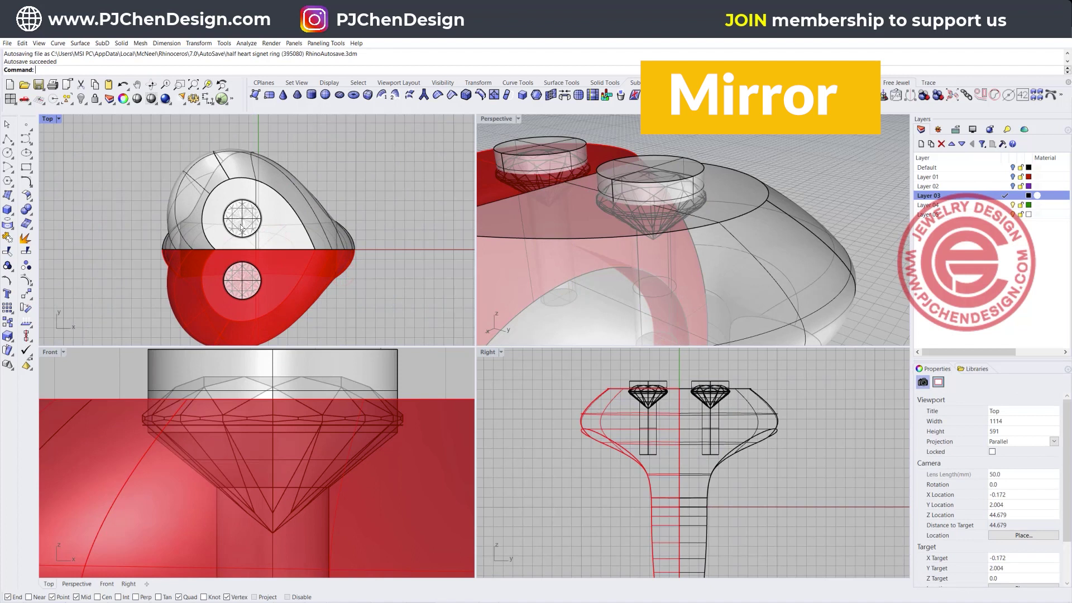
pyautogui.click(26, 209)
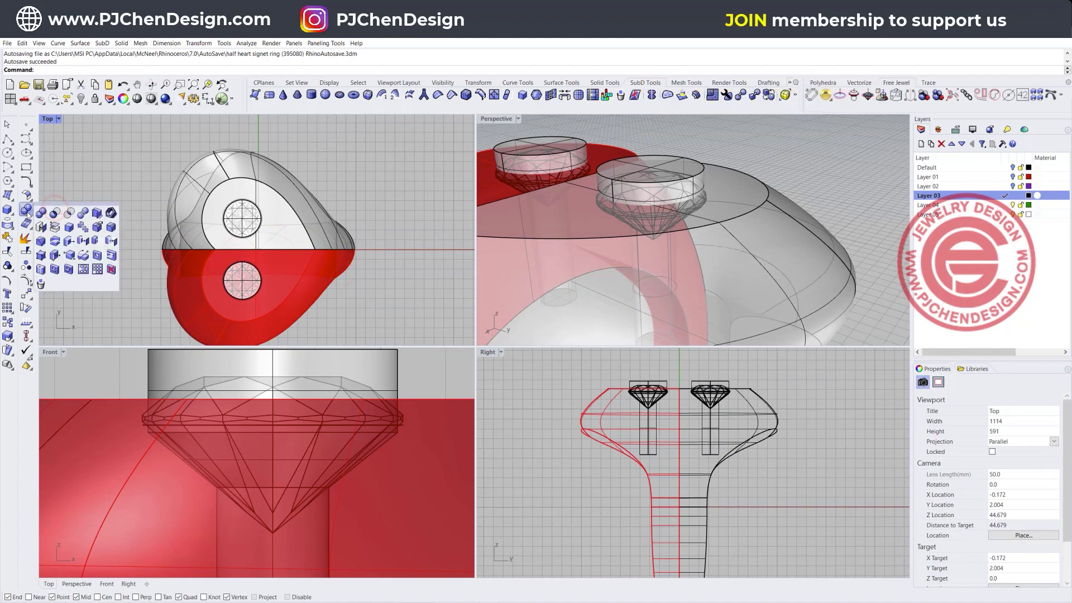
# Step: Boolean-subtract both stone cutters from the white and red halves, then maximize Perspective
pyautogui.click(55, 213)
pyautogui.click(299, 210)
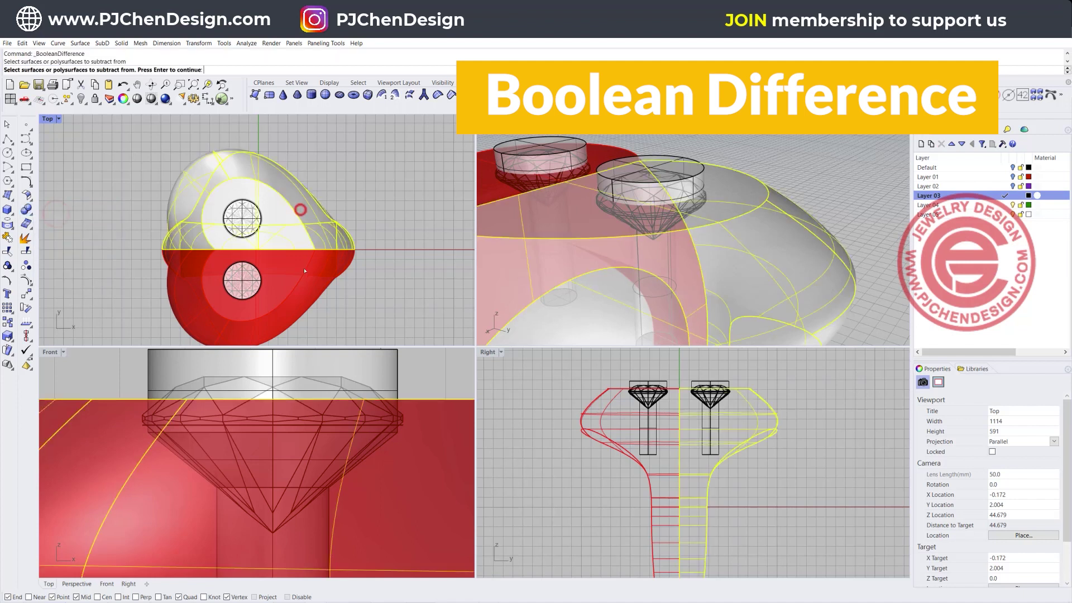
pyautogui.click(304, 270)
pyautogui.press('Return')
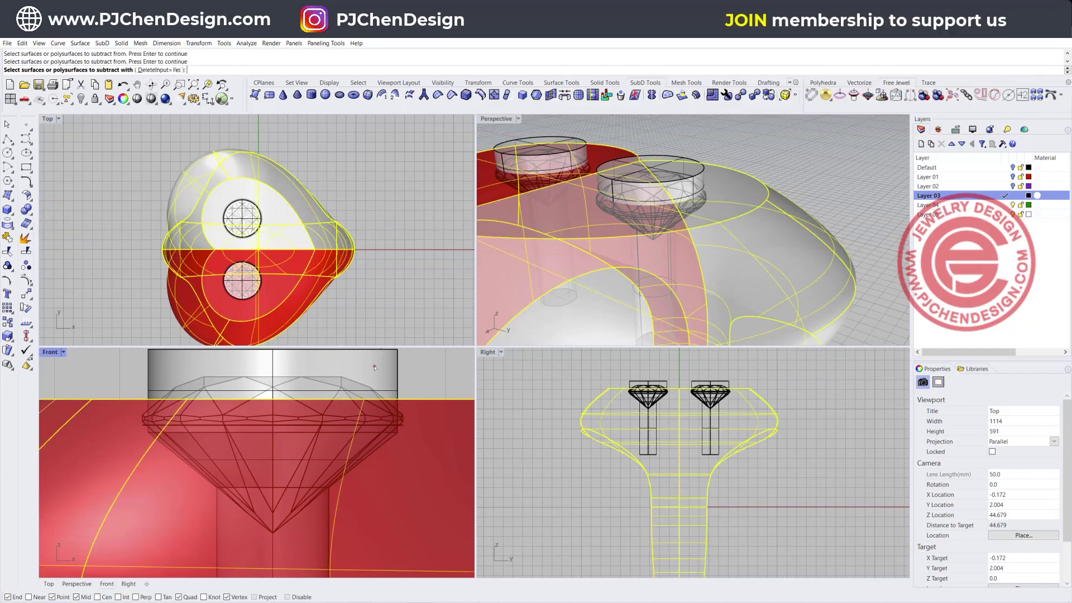
pyautogui.click(374, 366)
pyautogui.press('Return')
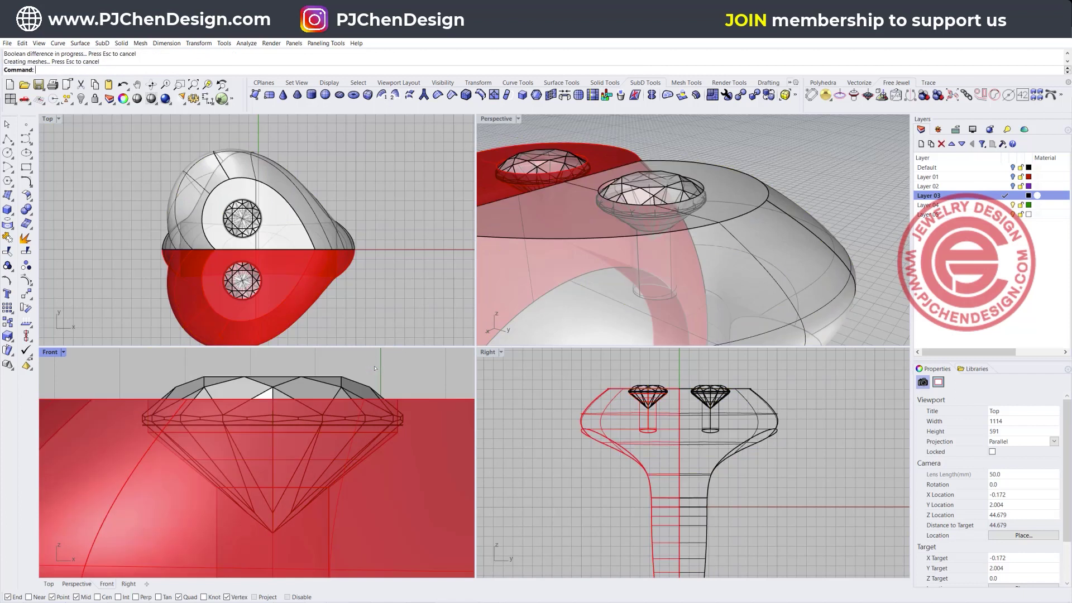
pyautogui.moveTo(642, 212); pyautogui.dragTo(668, 189, button='right')
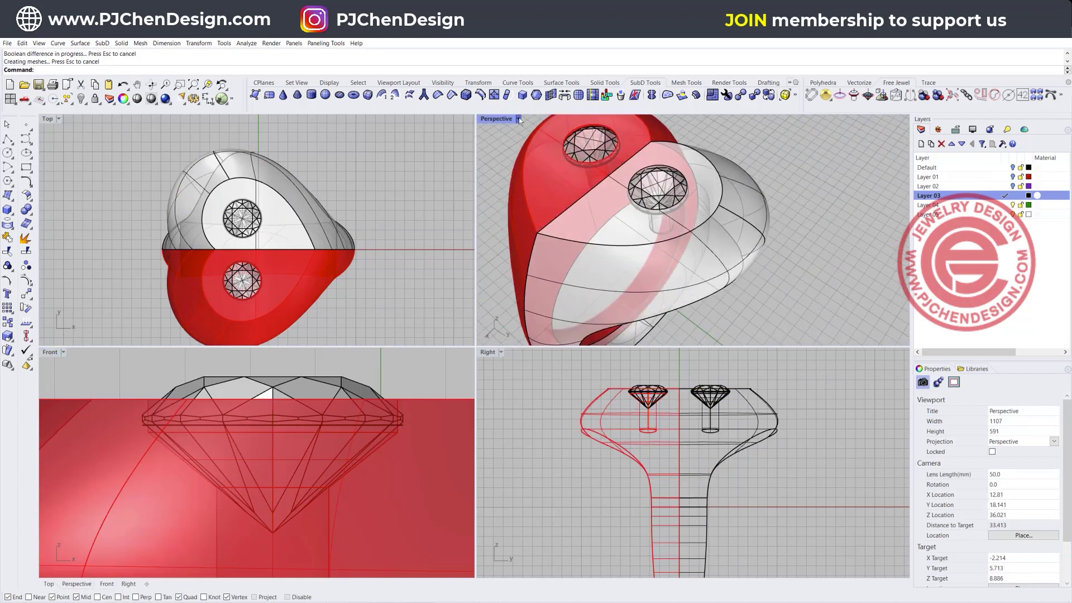
pyautogui.doubleClick(497, 119)
pyautogui.moveTo(398, 265); pyautogui.dragTo(447, 273, button='right')
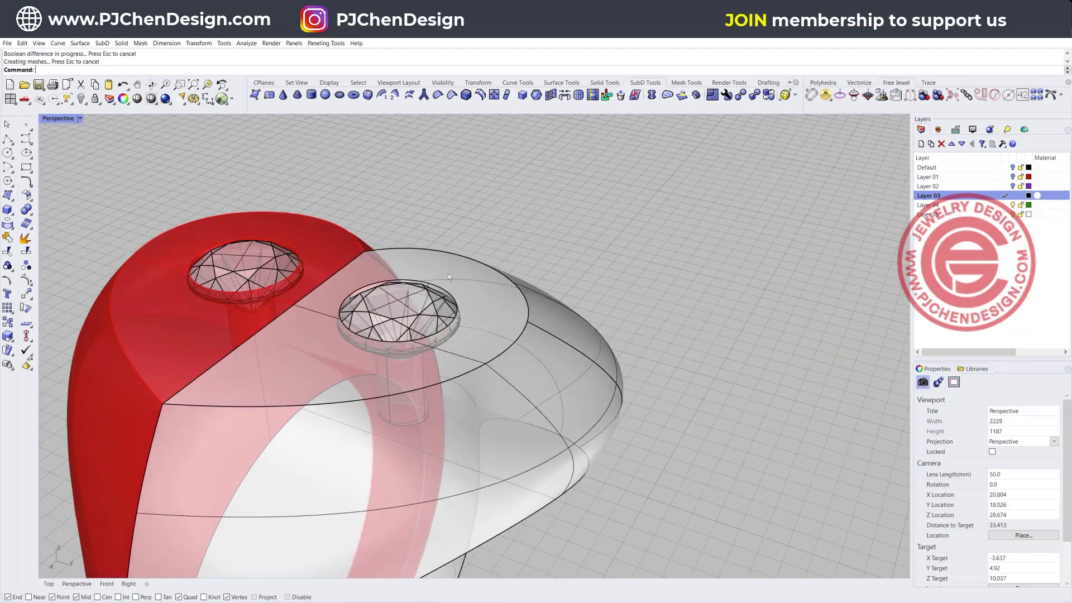
# Step: Chamfer the stone-seat rim on the white half at 0.1 distance
pyautogui.click(28, 210)
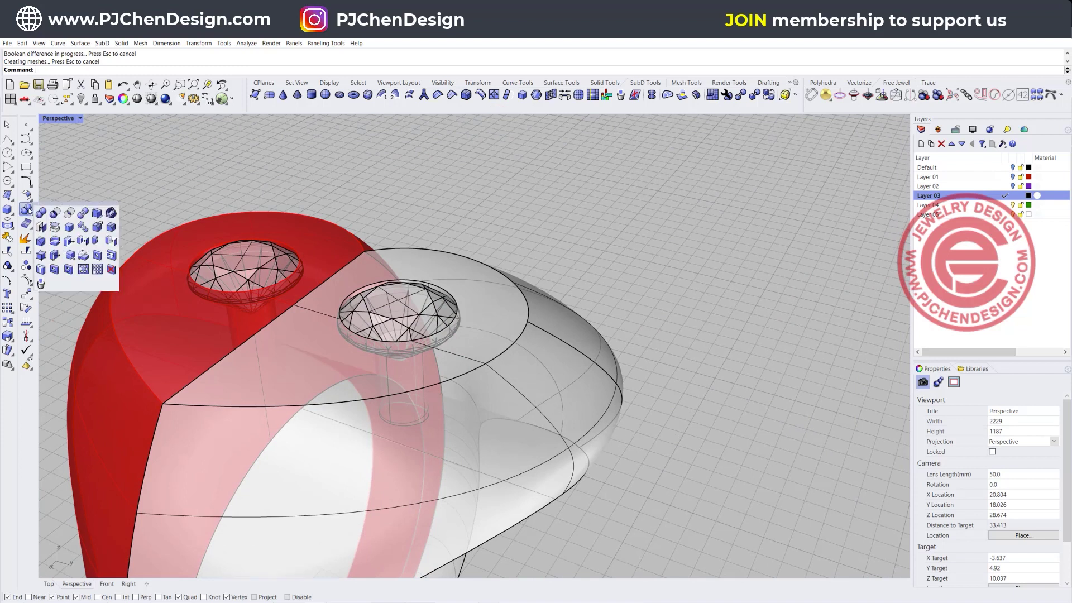
pyautogui.click(40, 242)
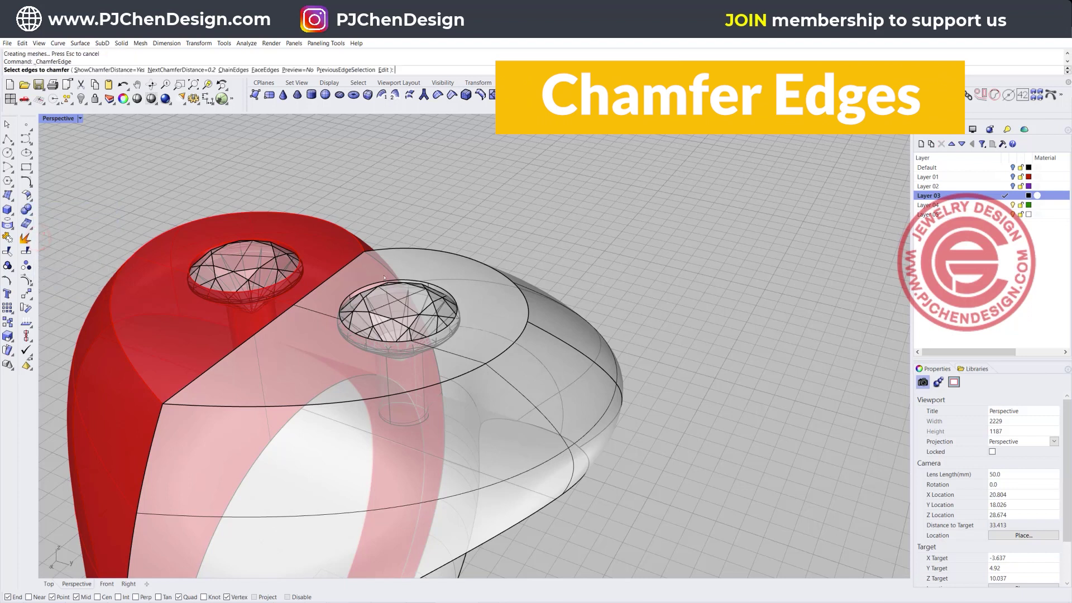
pyautogui.write('0.1')
pyautogui.press('Return')
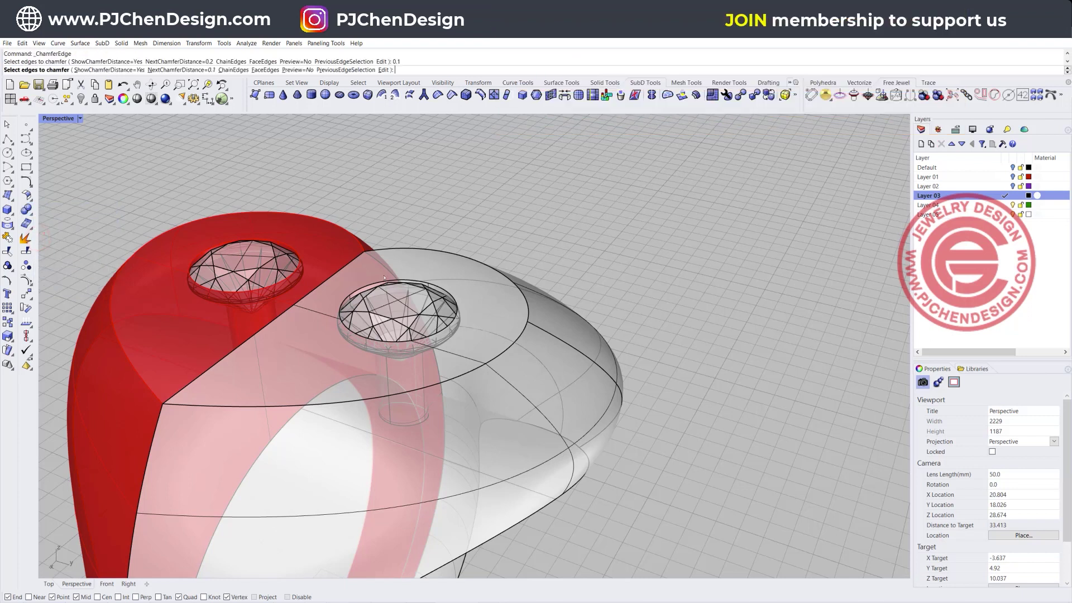
pyautogui.click(429, 288)
pyautogui.press('Return')
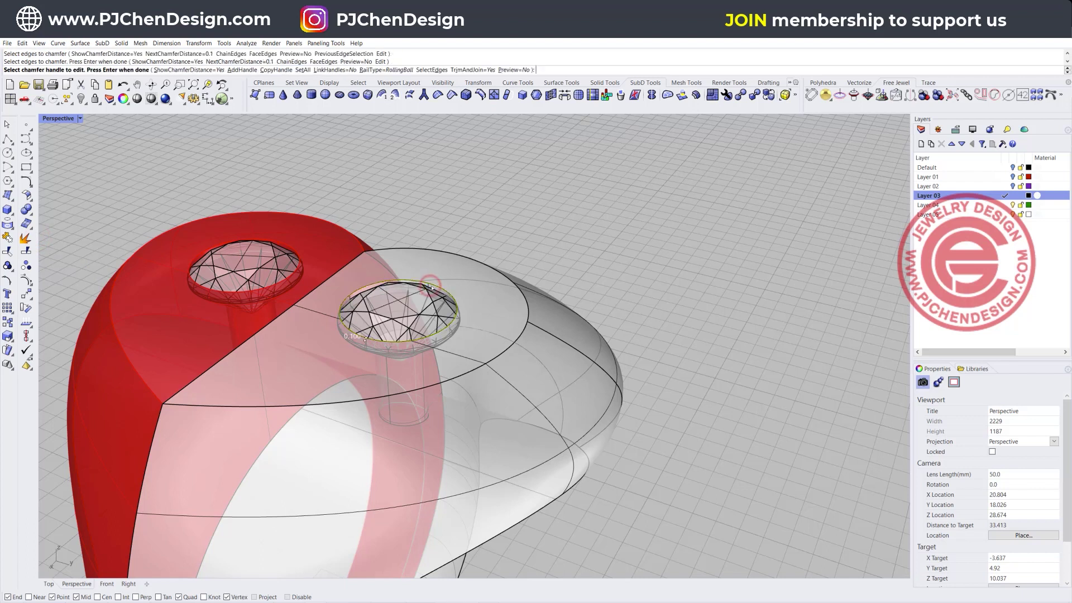
# Step: Repeat the 0.1 chamfer on the red half's stone-seat rim
pyautogui.press('Return')
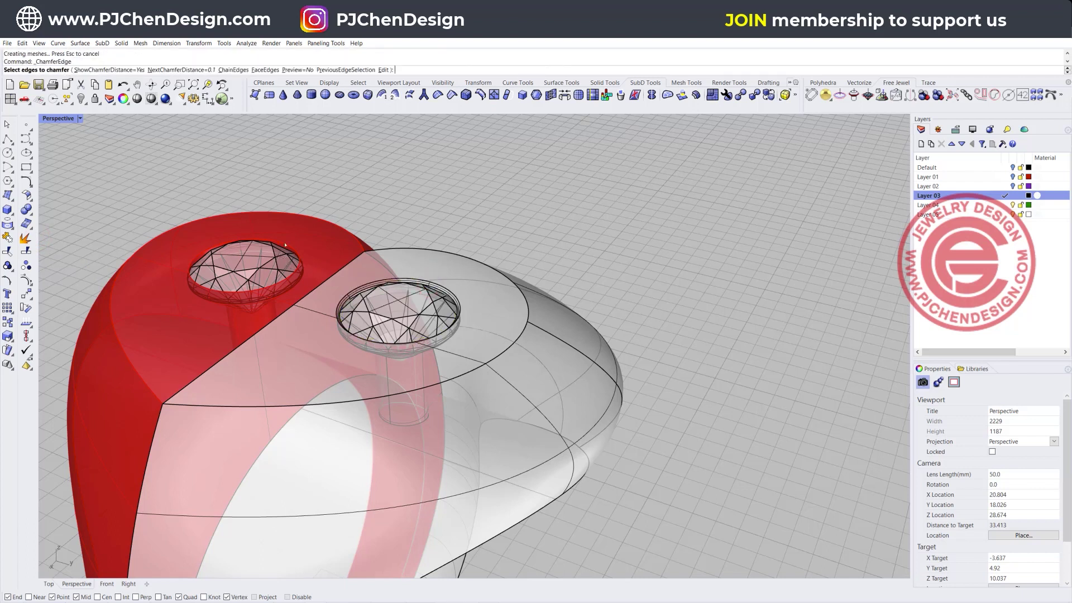
pyautogui.press('Return')
pyautogui.click(282, 245)
pyautogui.press('Return')
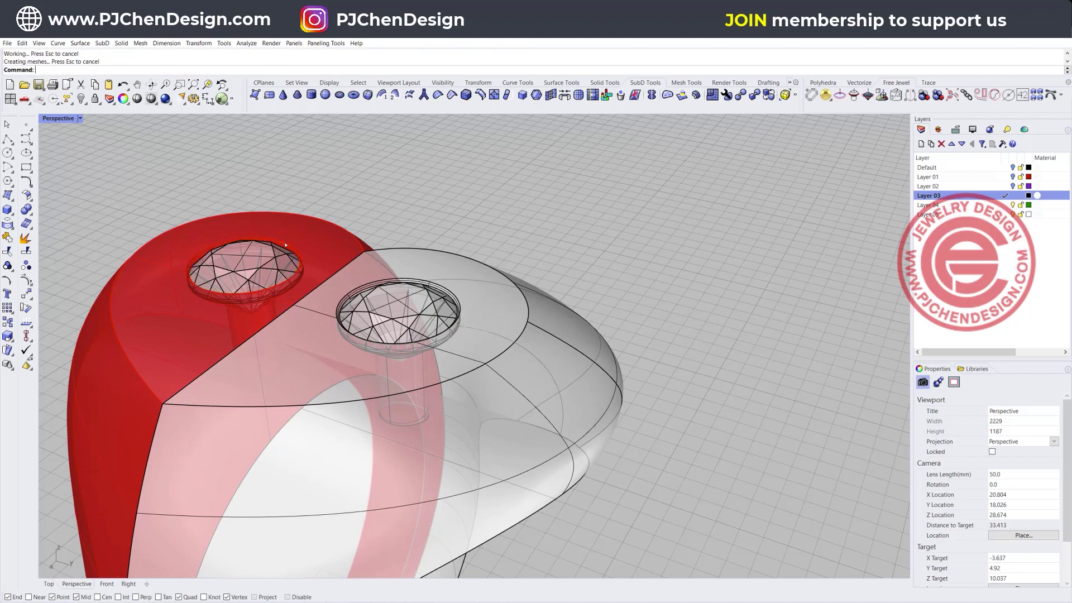
pyautogui.scroll(-3, 513, 253)
# Step: Crossing-select the red half with its stone and drag it away from the white half
pyautogui.scroll(3, 443, 270)
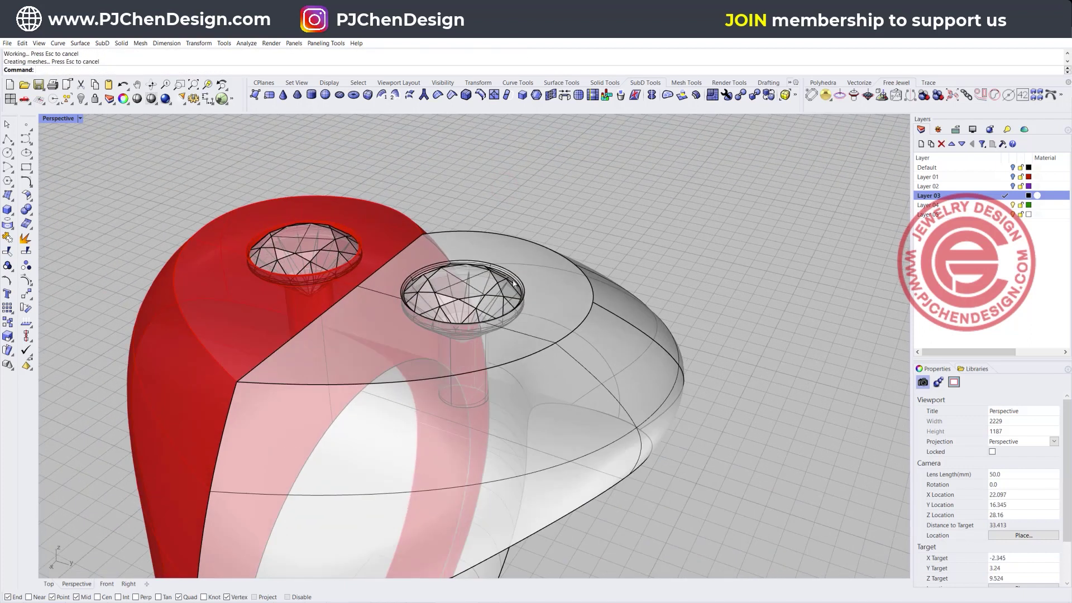
pyautogui.scroll(-3, 543, 196)
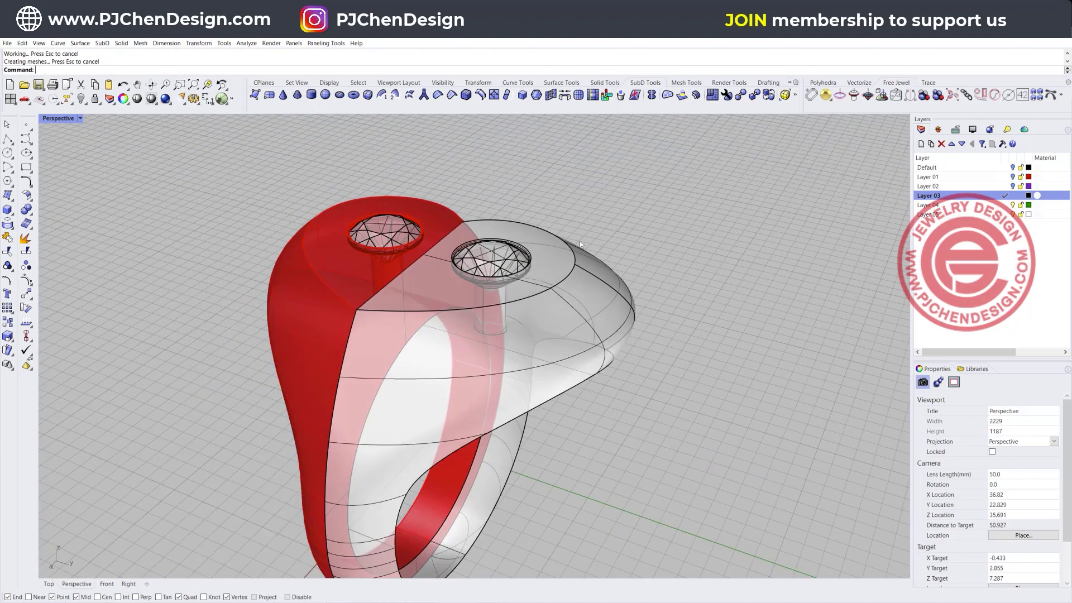
pyautogui.moveTo(579, 241); pyautogui.dragTo(528, 323, button='right')
pyautogui.moveTo(675, 204); pyautogui.dragTo(464, 189)
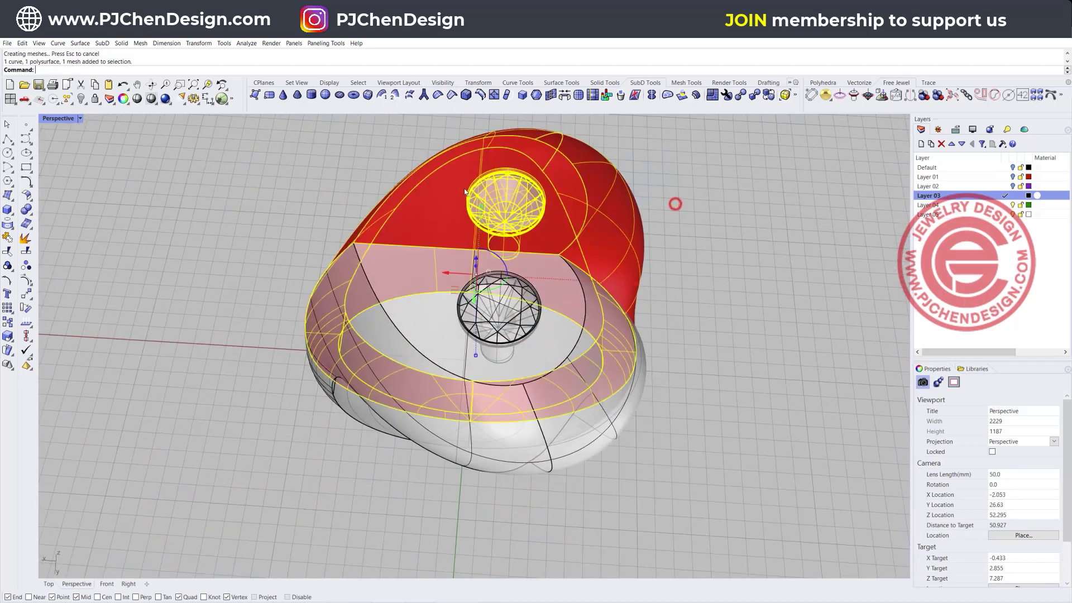
pyautogui.moveTo(464, 189); pyautogui.dragTo(477, 363, button='right')
pyautogui.moveTo(487, 371); pyautogui.dragTo(552, 327)
pyautogui.click(710, 440)
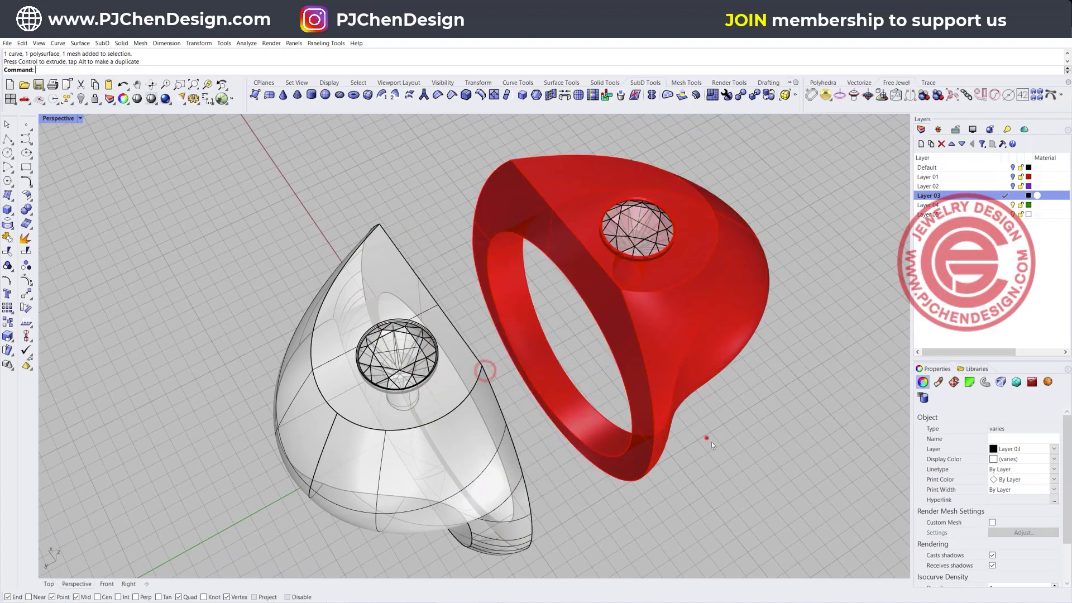
# Step: Orbit the Perspective view to an oblique top view showing both halves
pyautogui.scroll(-3, 708, 438)
pyautogui.moveTo(708, 439); pyautogui.dragTo(536, 264, button='right')
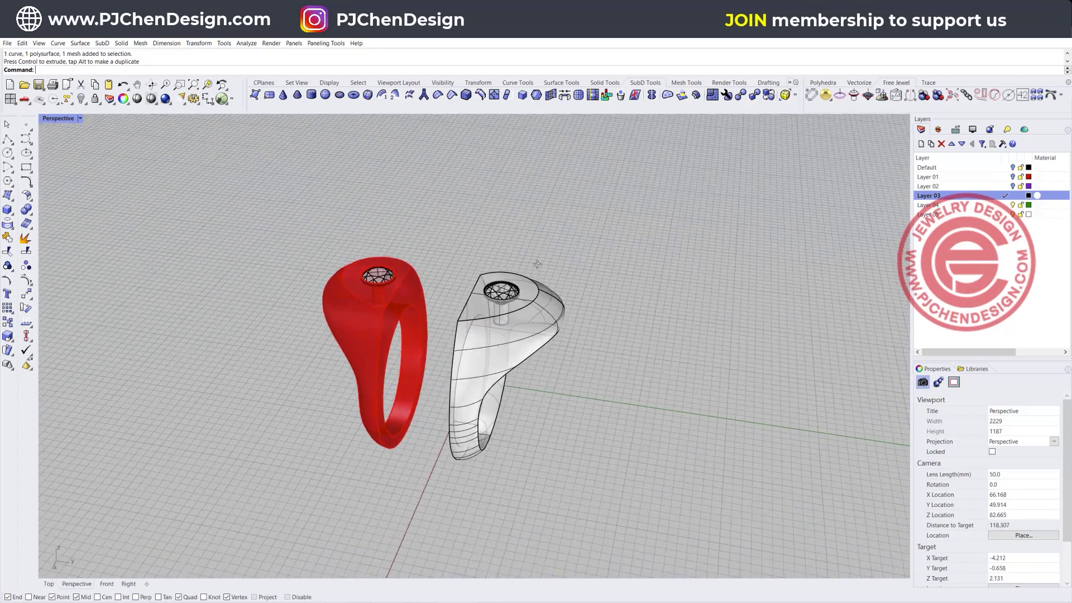
pyautogui.scroll(5, 471, 280)
pyautogui.scroll(-2, 452, 257)
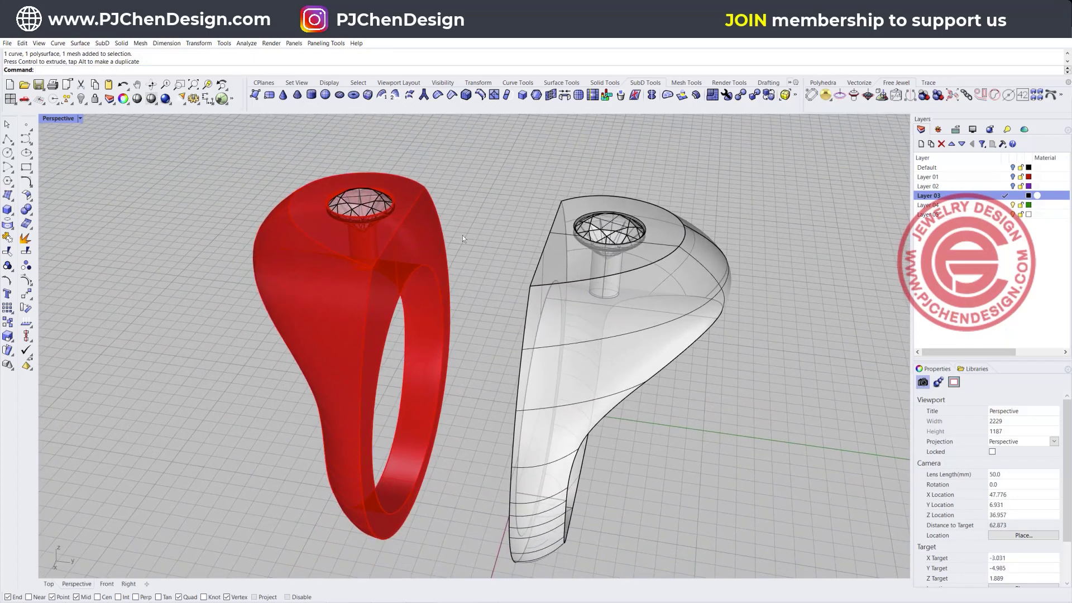
pyautogui.scroll(-2, 459, 244)
pyautogui.moveTo(263, 259); pyautogui.dragTo(301, 311, button='right')
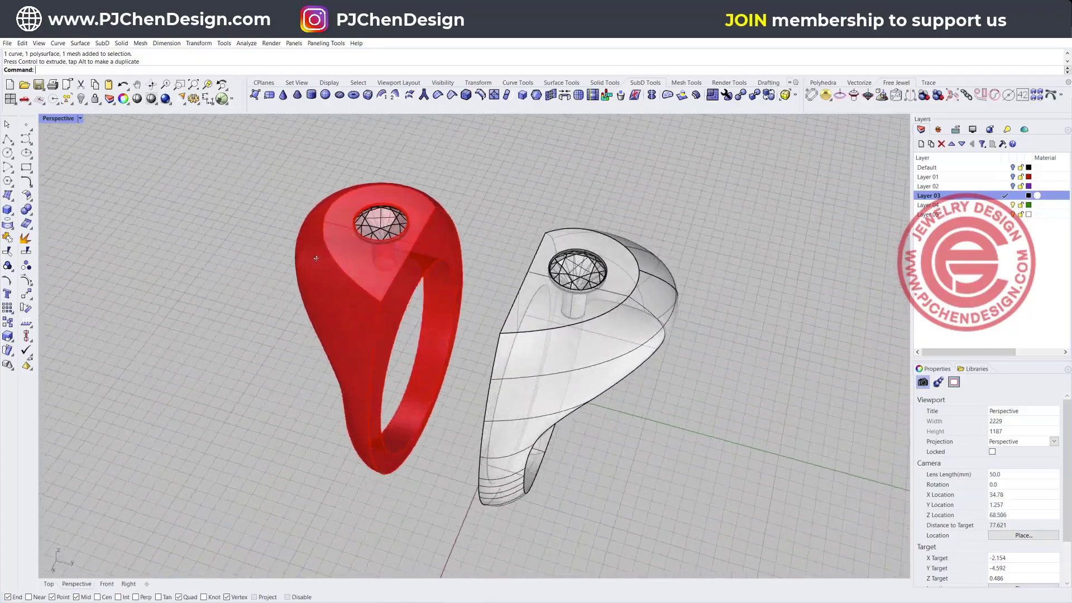